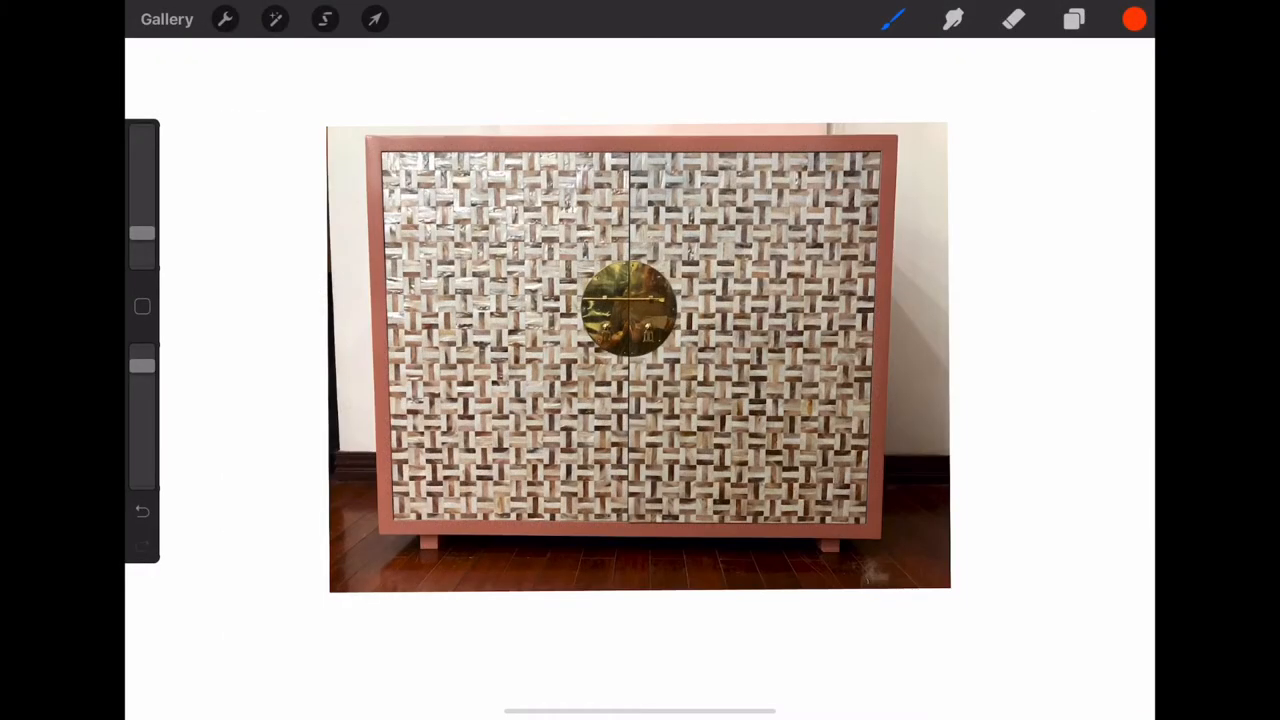
- Add Layer 2 and trace the cabinet's left, bottom and top edges in orange
left_click(1073, 19)
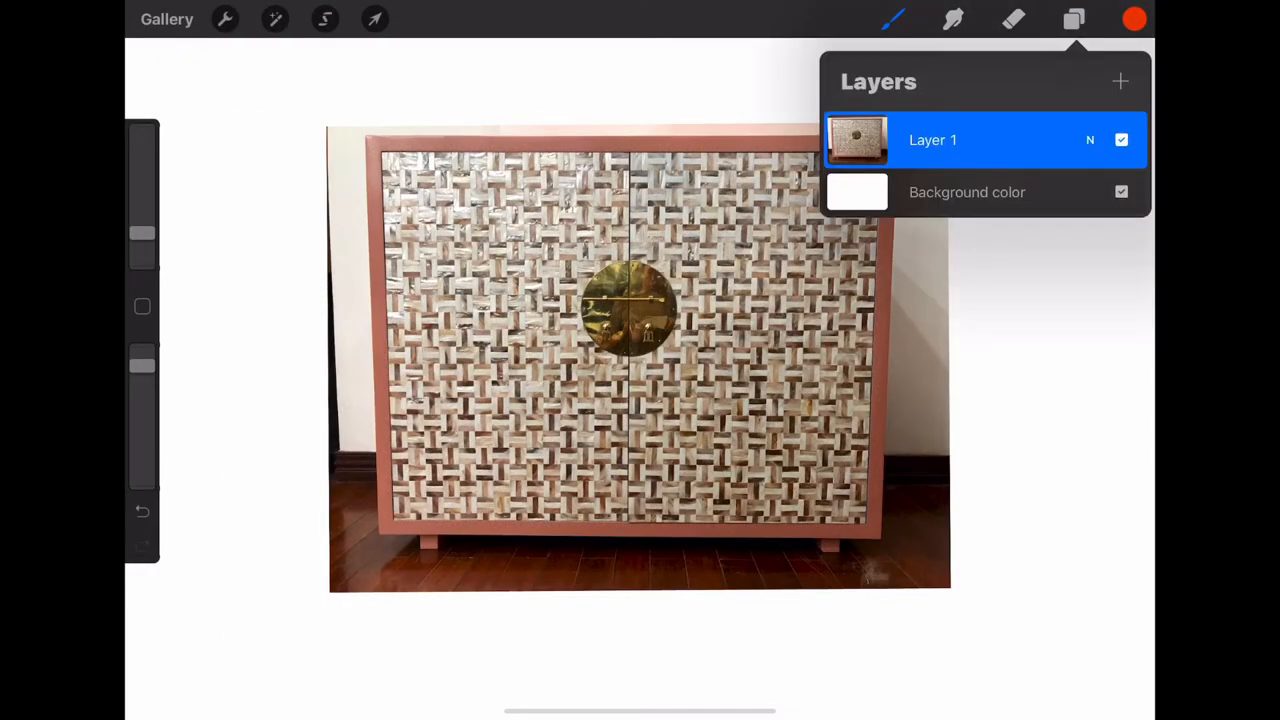
left_click(1120, 81)
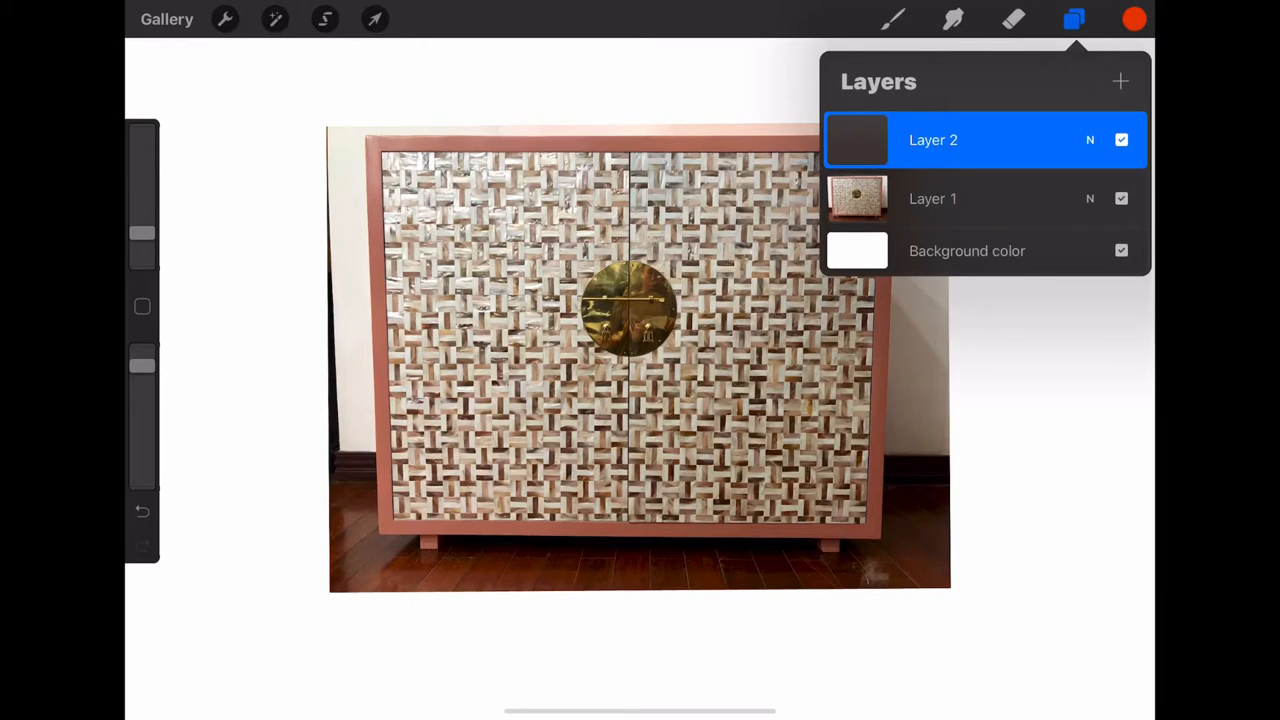
left_click(600, 400)
left_click_drag(366, 145, 370, 350)
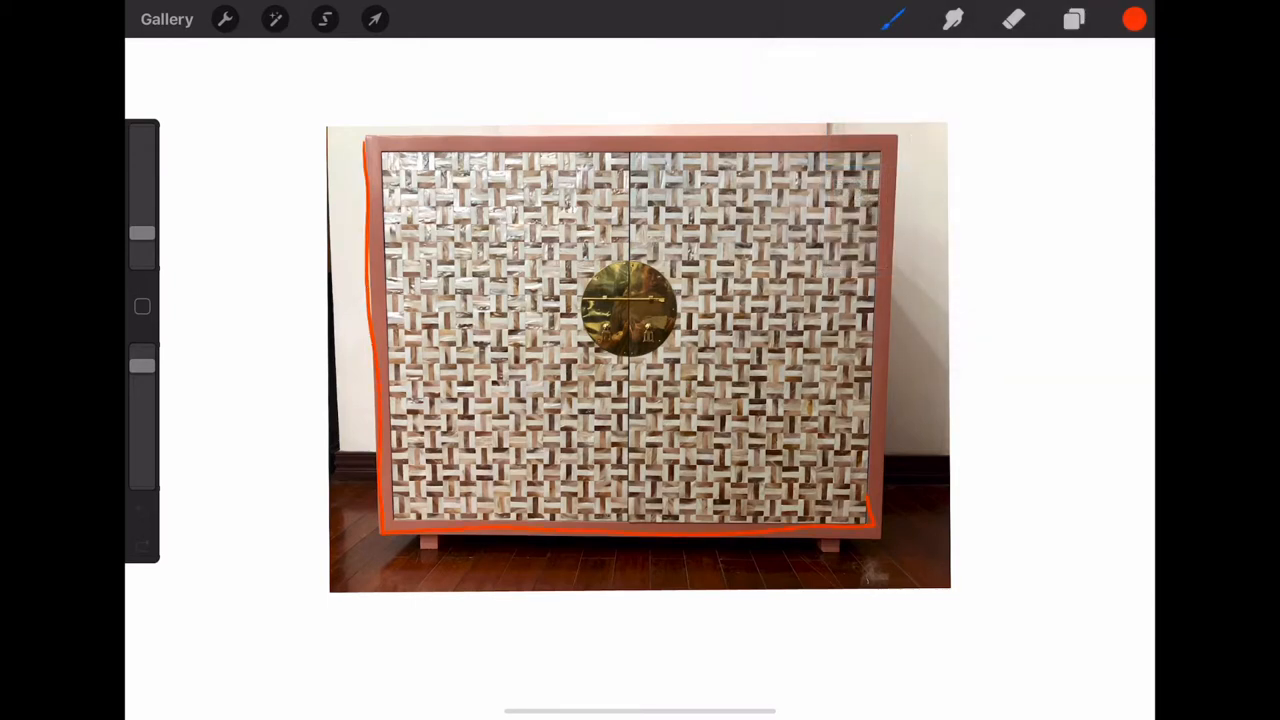
left_click_drag(880, 140, 380, 145)
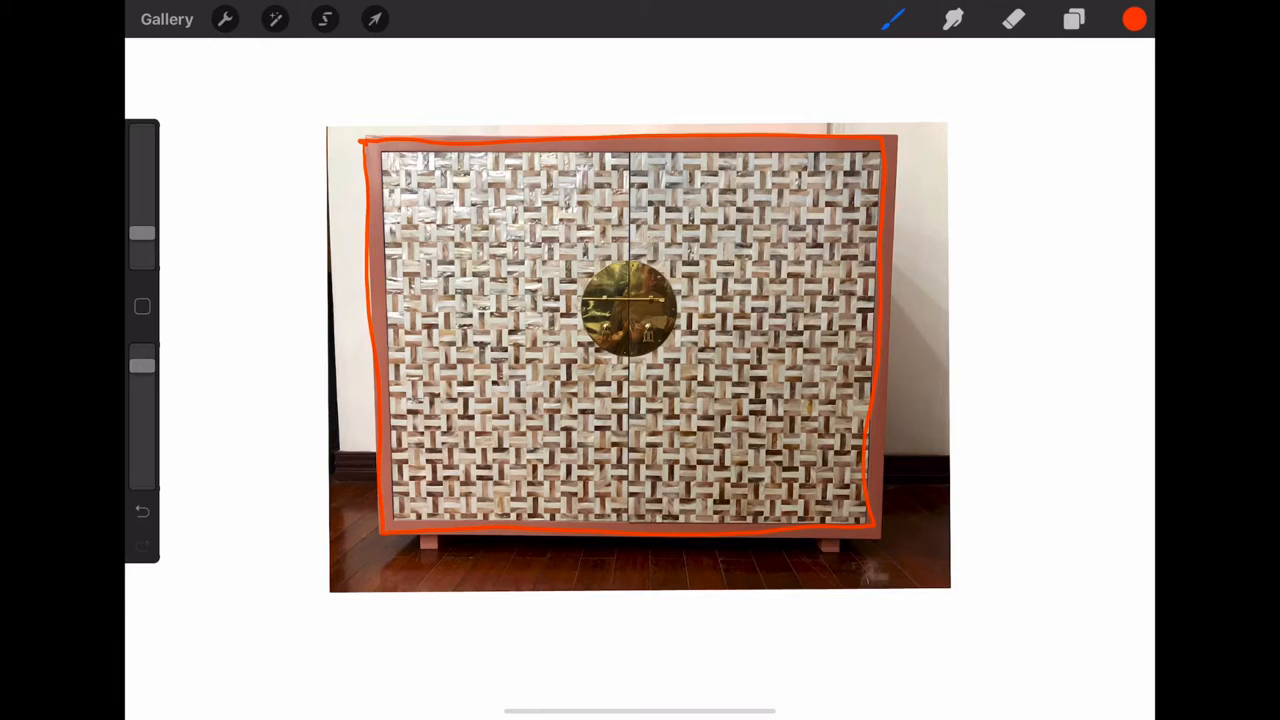
- Stretch and distort the orange outline's top-right corner, then undo the distortion
left_click(374, 19)
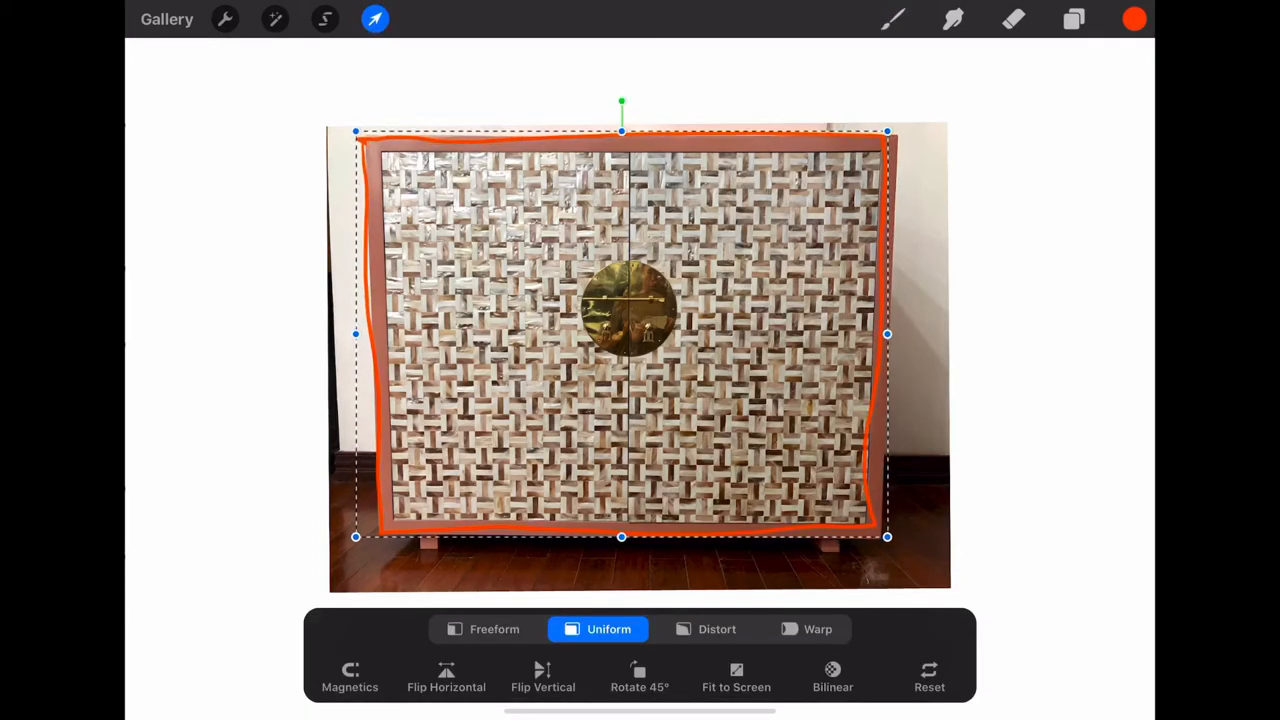
left_click_drag(888, 130, 894, 127)
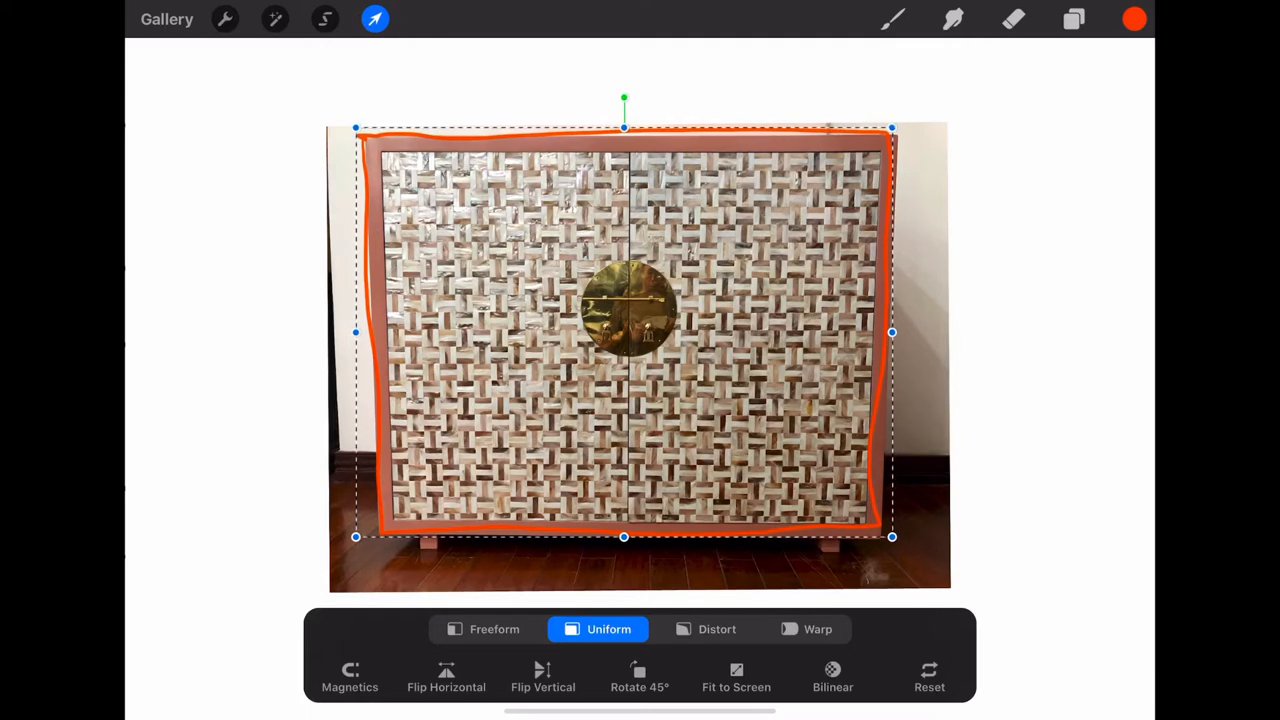
left_click(706, 629)
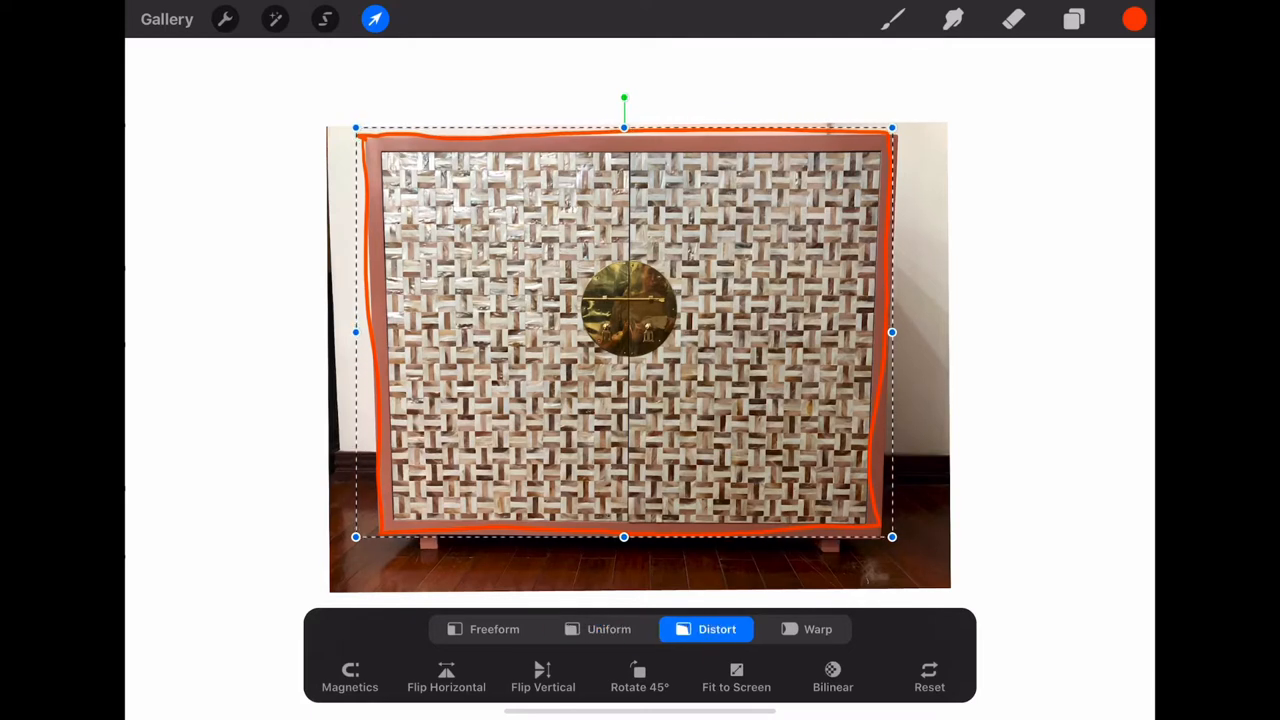
left_click_drag(891, 134, 902, 132)
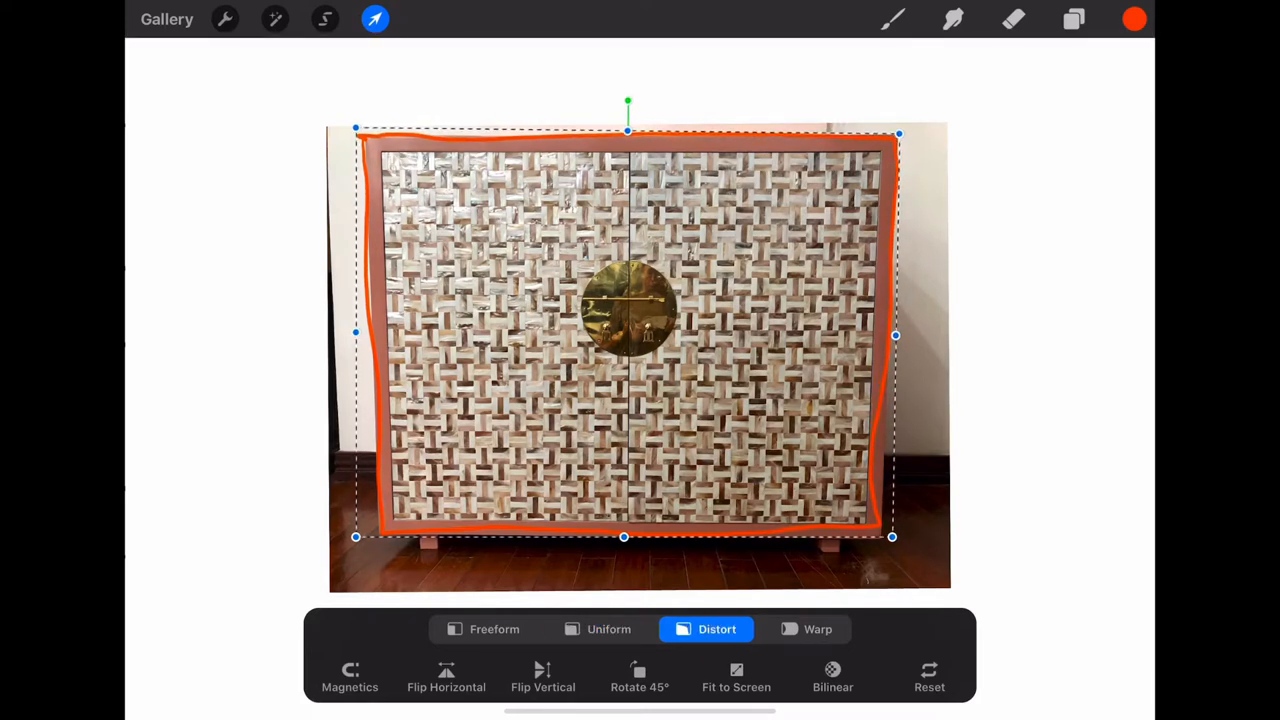
key("ctrl+z")
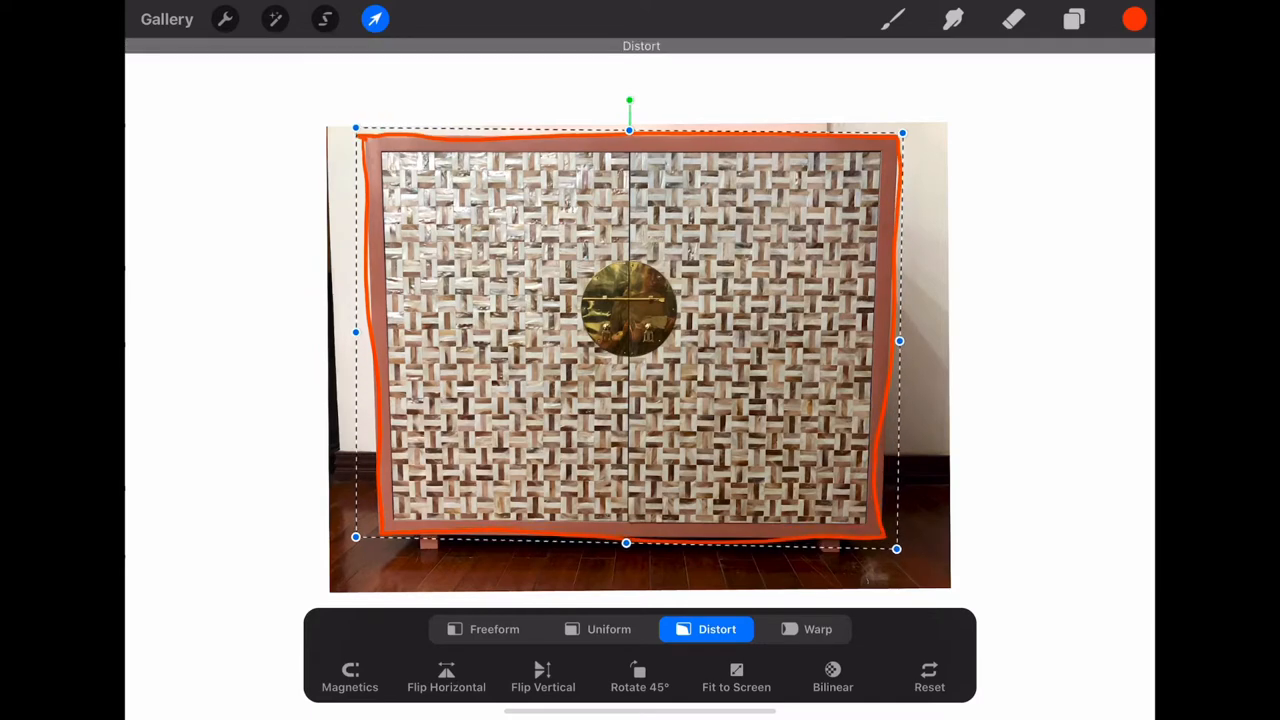
- Undo the stretch and the orange stroke, add a new layer and select the photo layer
key("ctrl+z")
key("ctrl+z")
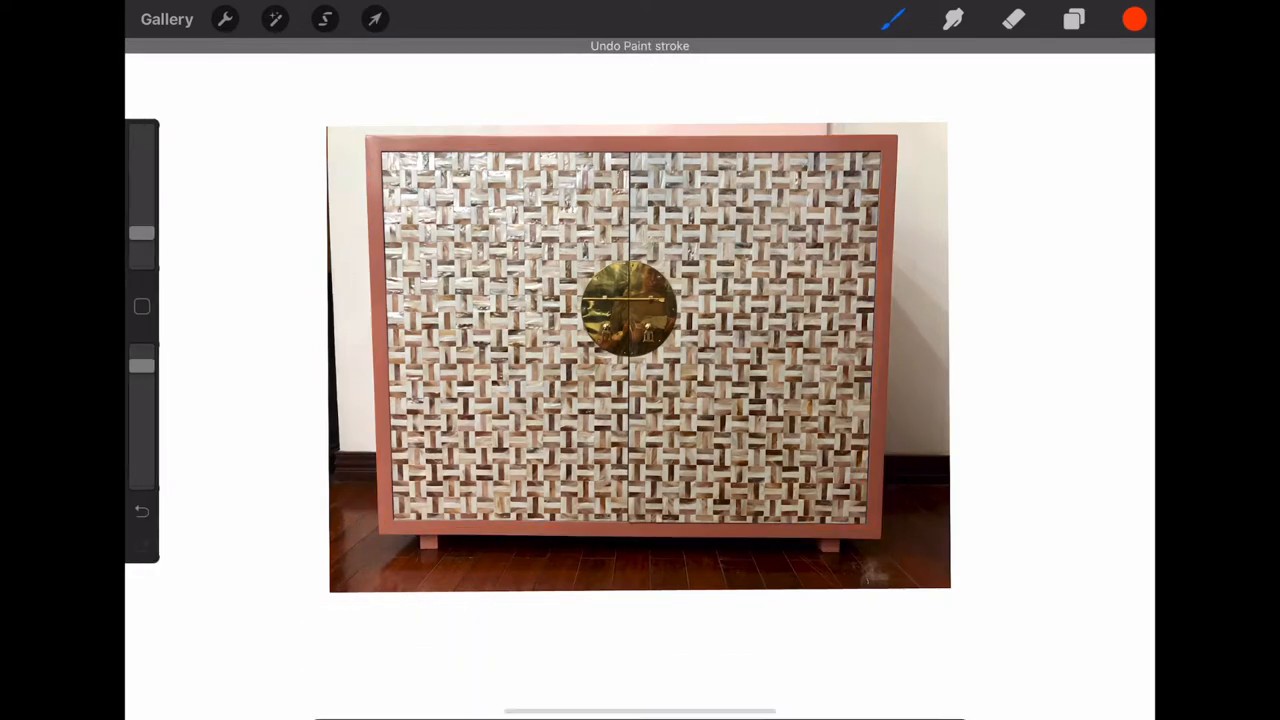
key("ctrl+z")
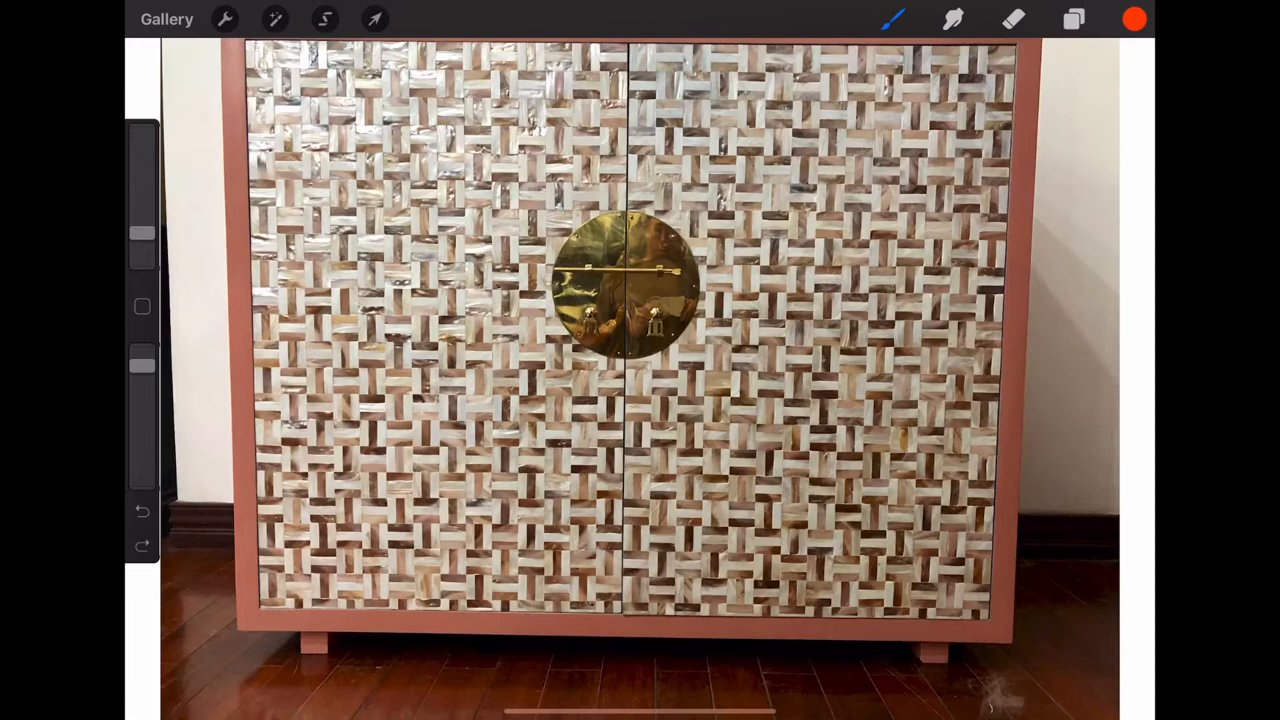
left_click(1074, 19)
left_click(1120, 81)
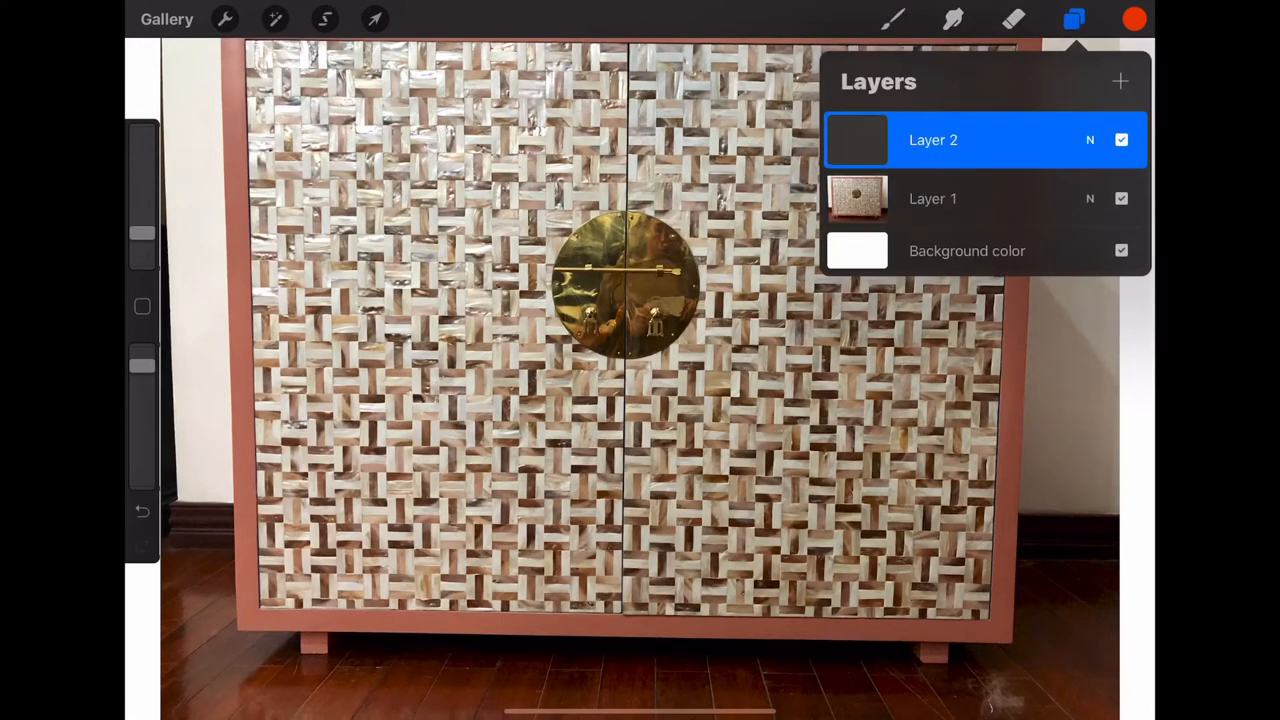
left_click(985, 198)
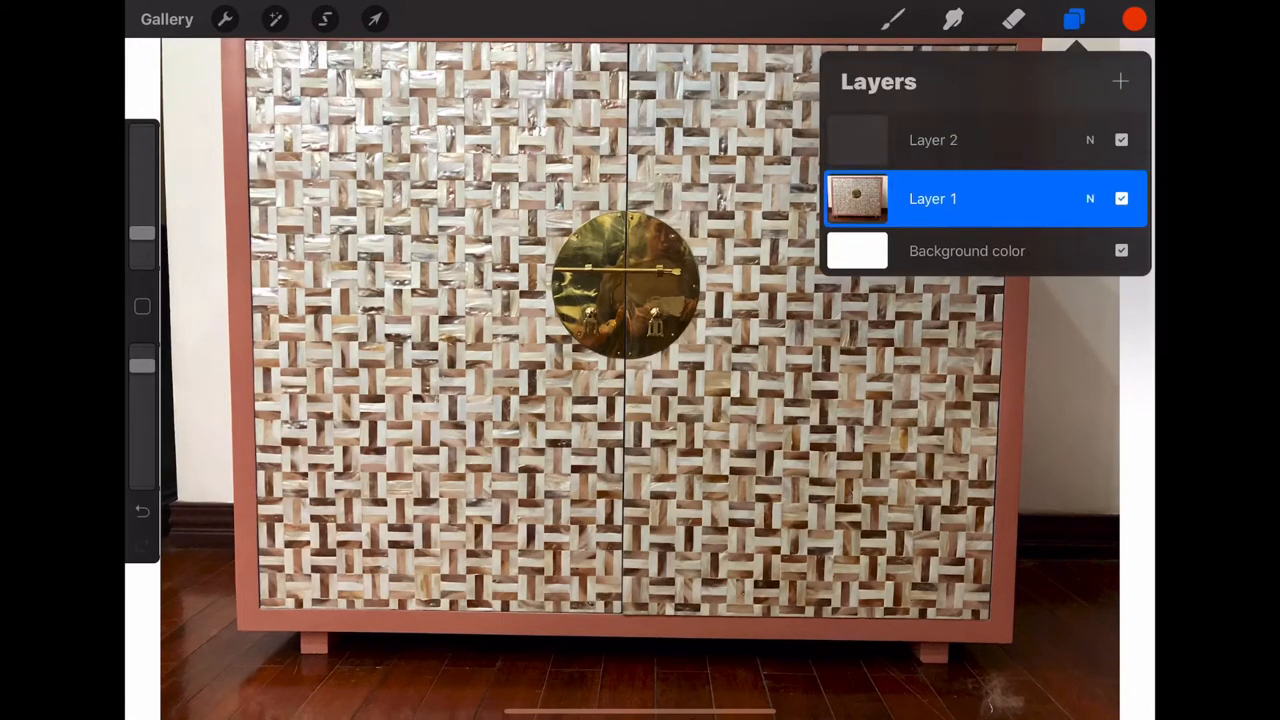
- Try skewing the cabinet photo's corners and restore it to an undistorted rectangle
left_click(374, 19)
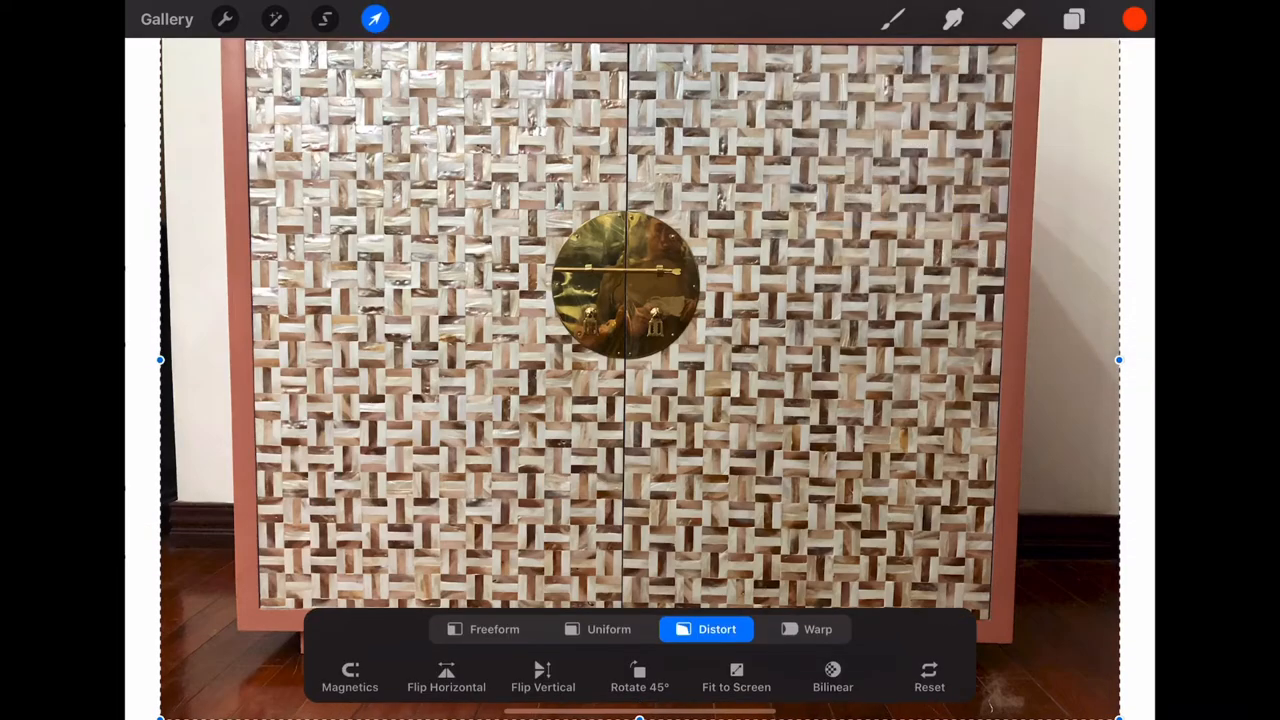
scroll(630, 330, "down", 3)
left_click_drag(914, 152, 896, 145)
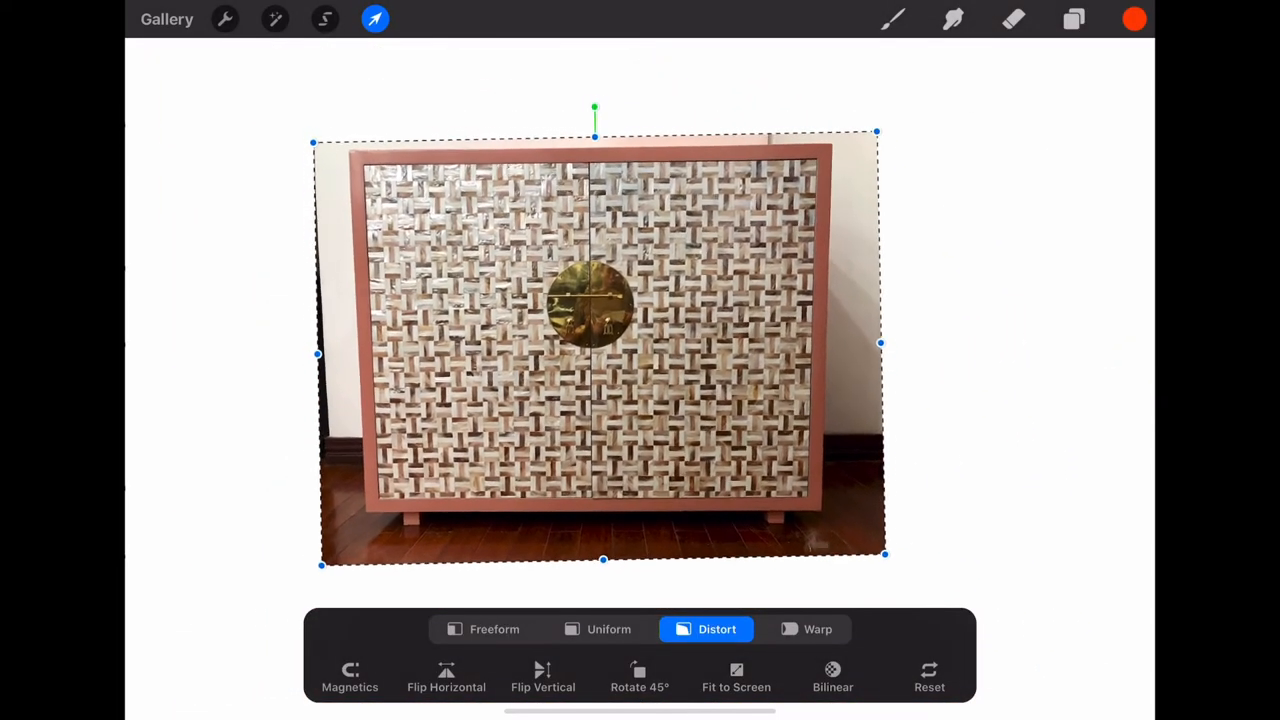
key("ctrl+z")
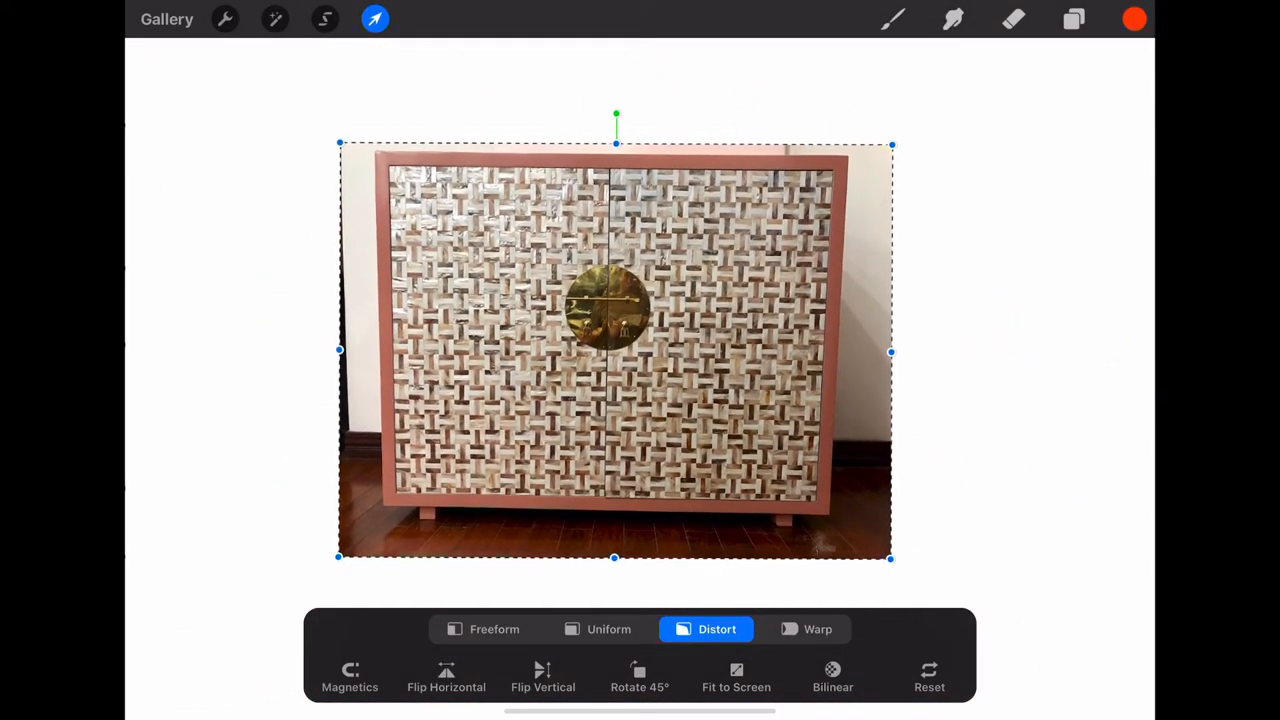
left_click(893, 19)
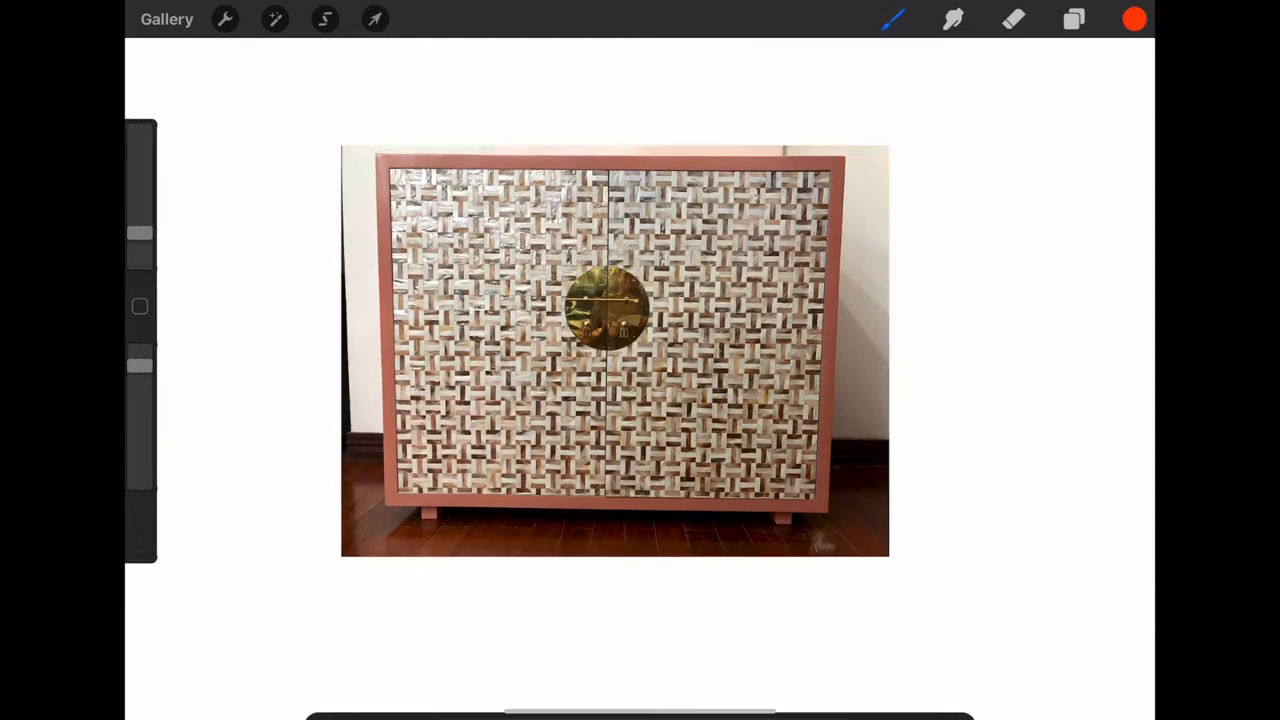
- Delete Layer 2 and replace it with a fresh empty layer above the photo
left_click(1074, 19)
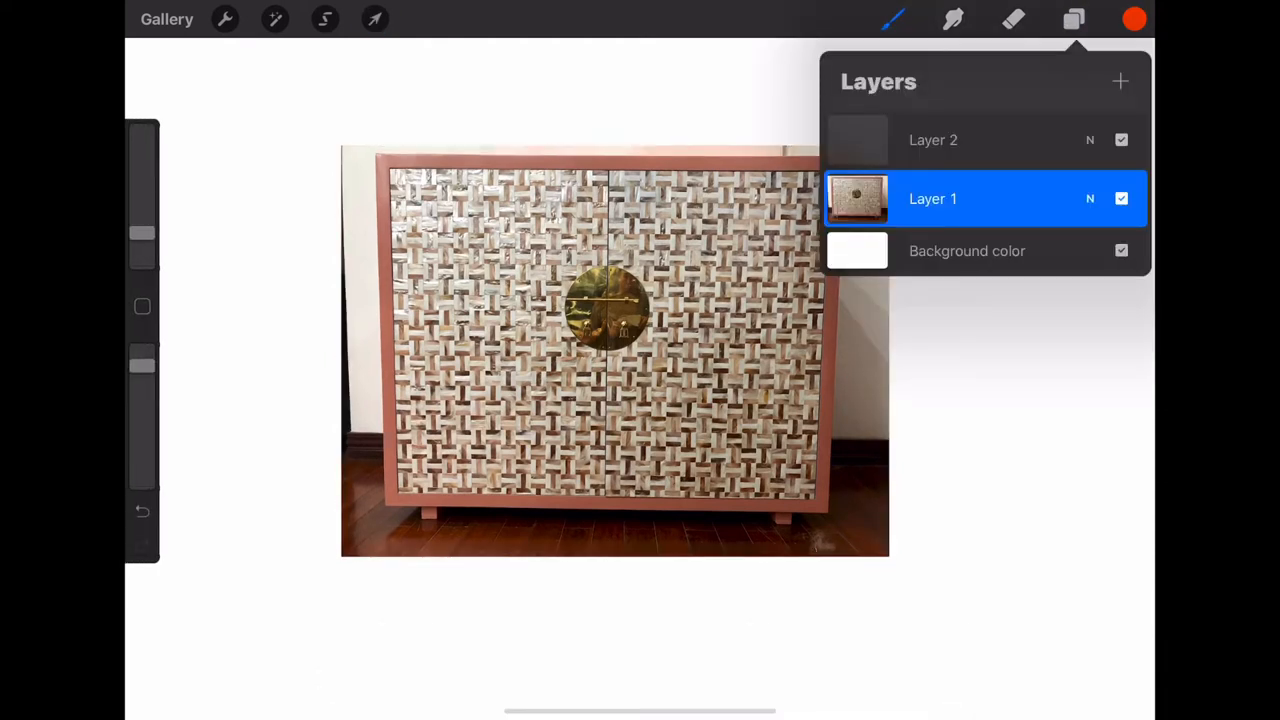
left_click(985, 140)
left_click_drag(1050, 140, 900, 140)
left_click(1110, 140)
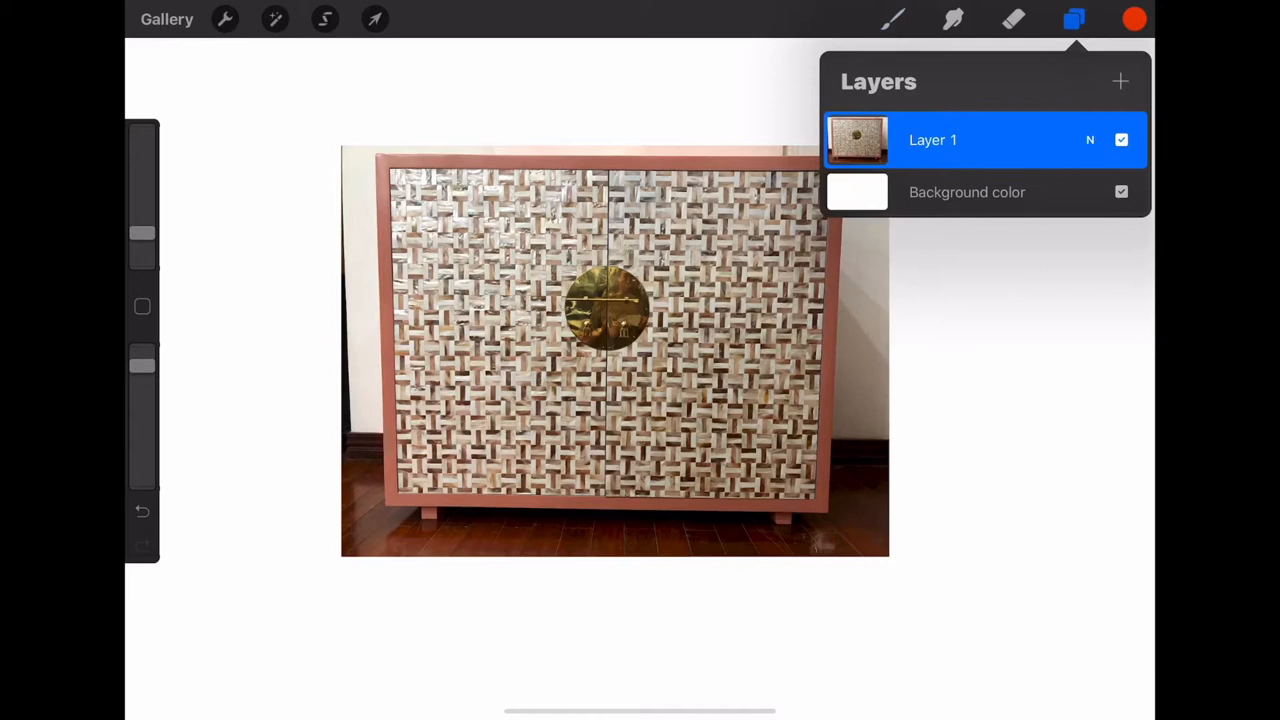
left_click(1120, 81)
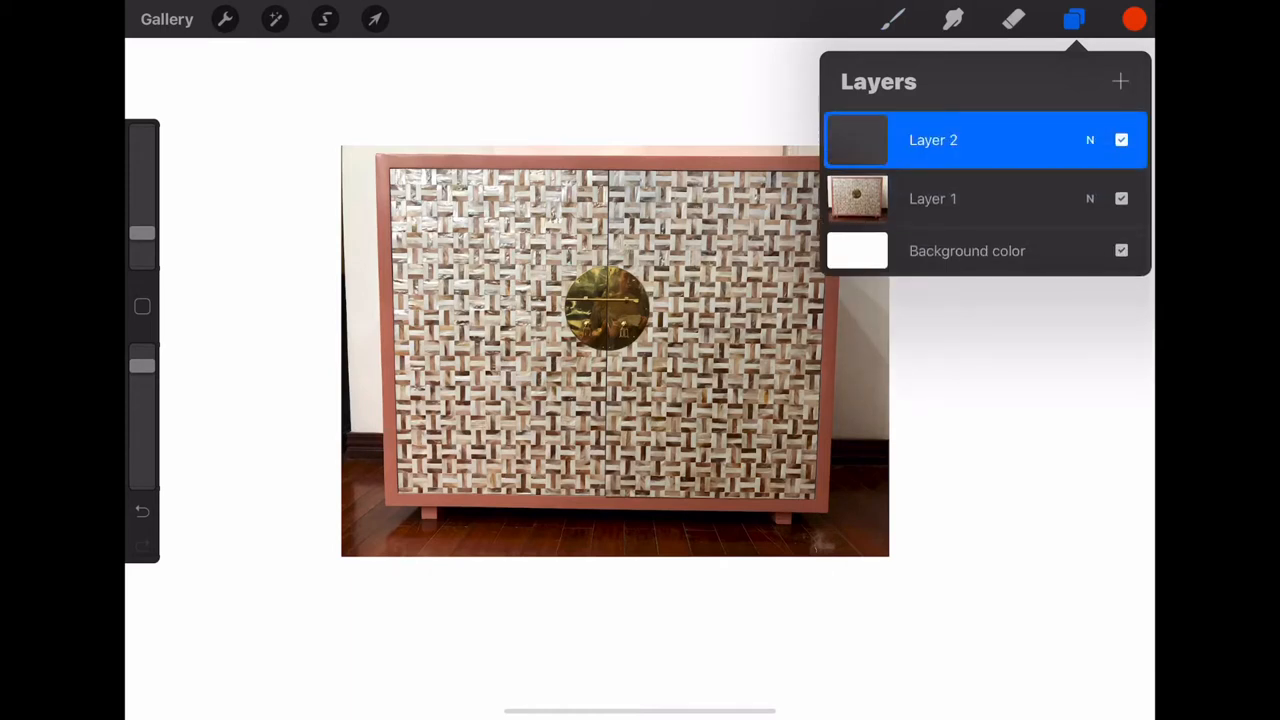
left_click(893, 19)
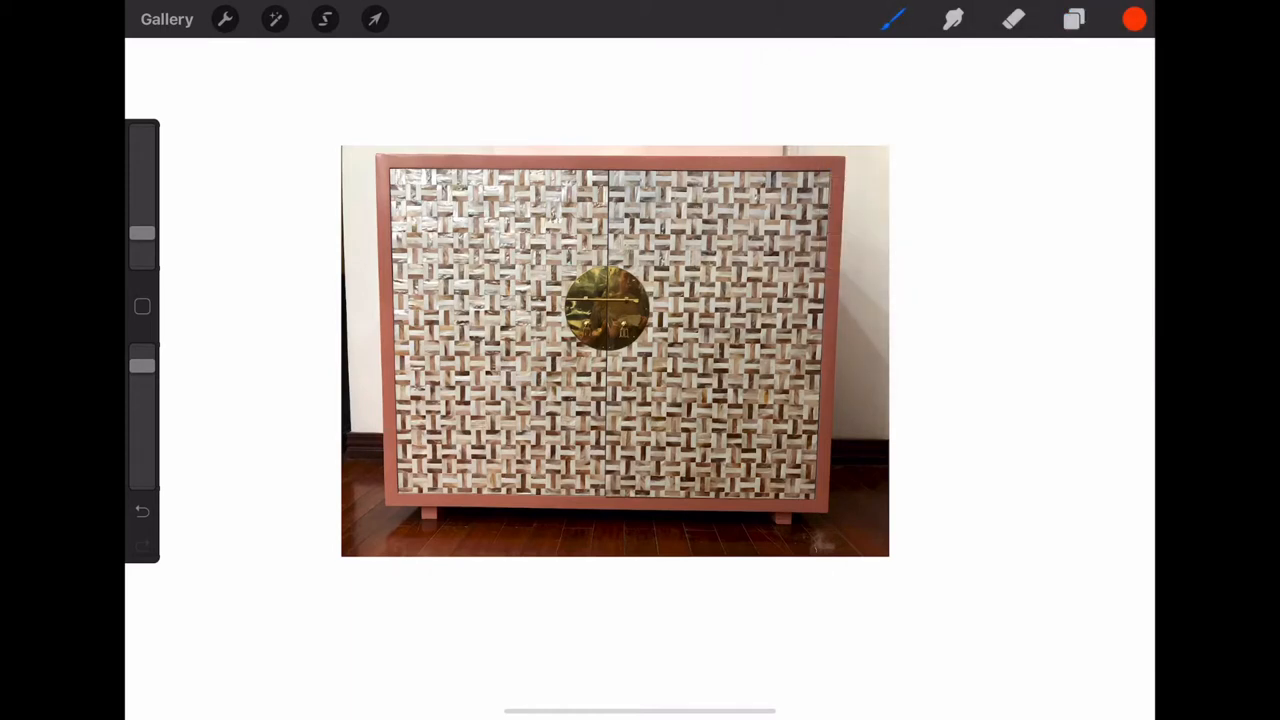
- Sketch an outline, convert it to an editable quadrilateral and pull each corner onto the cabinet
mouse_move(378, 162)
left_mouse_down()
mouse_move(846, 288)
mouse_move(849, 155)
mouse_move(390, 156)
left_mouse_up()
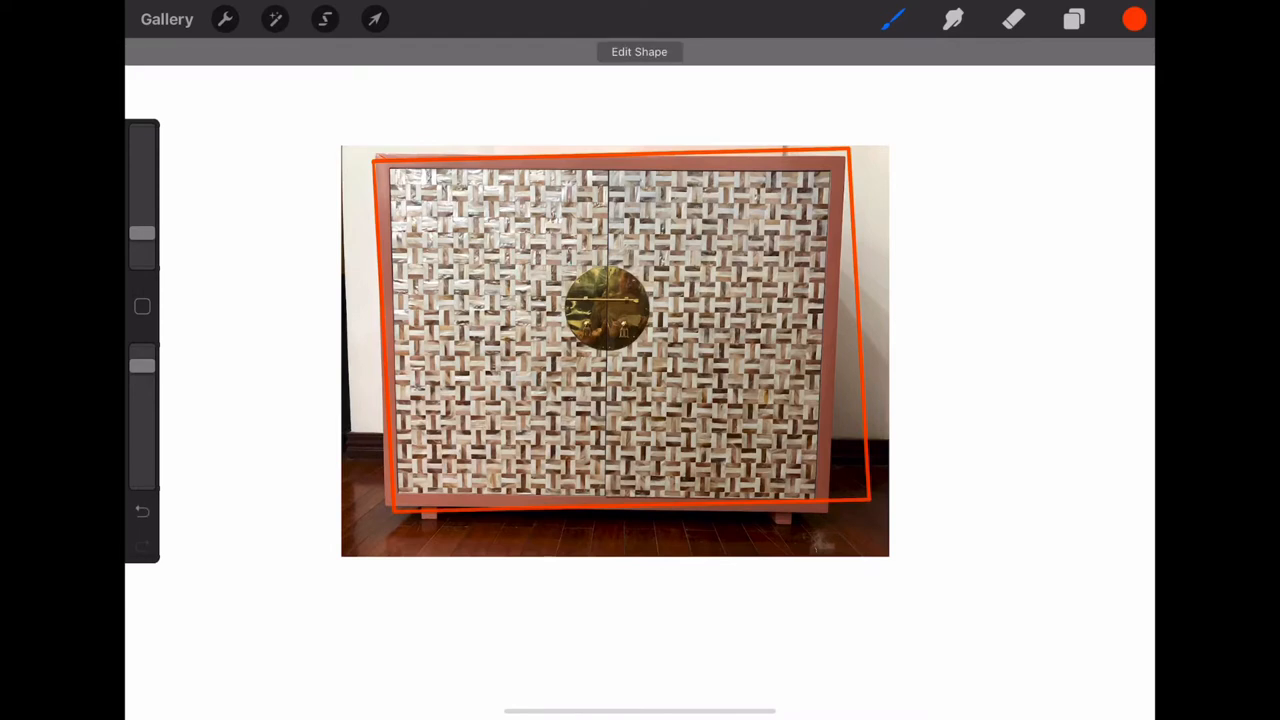
left_click(639, 51)
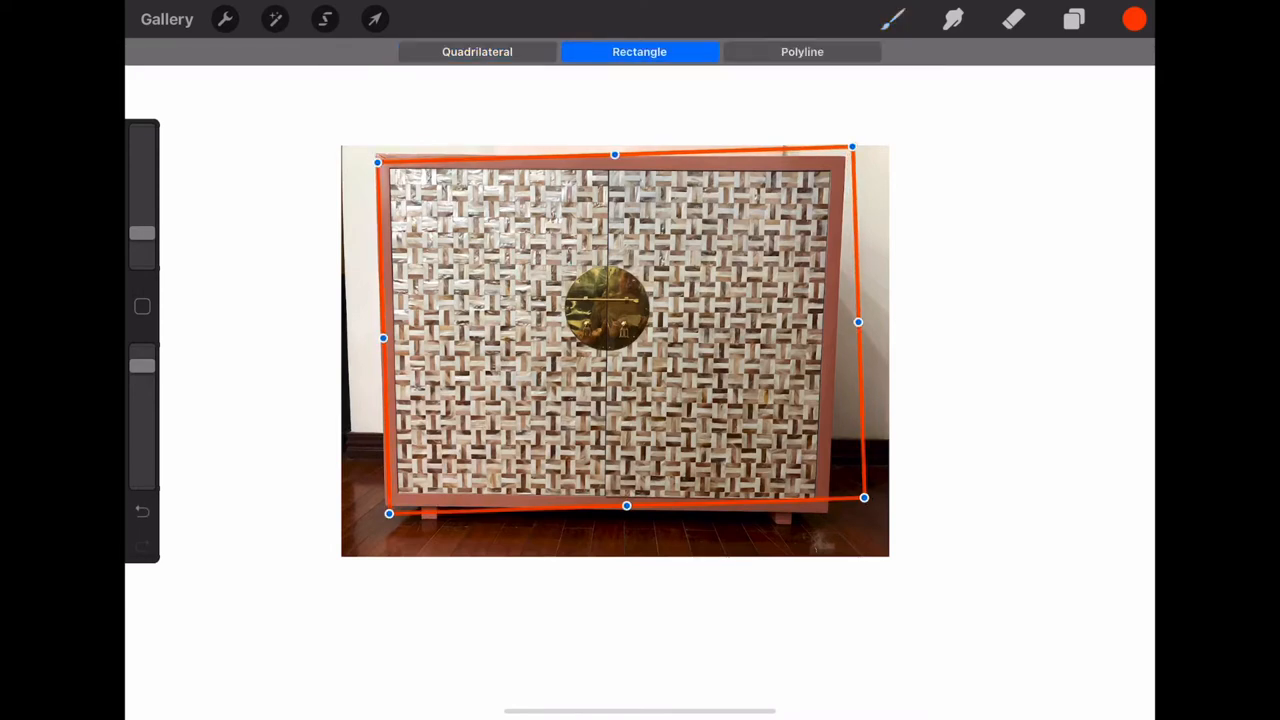
left_click_drag(868, 499, 826, 516)
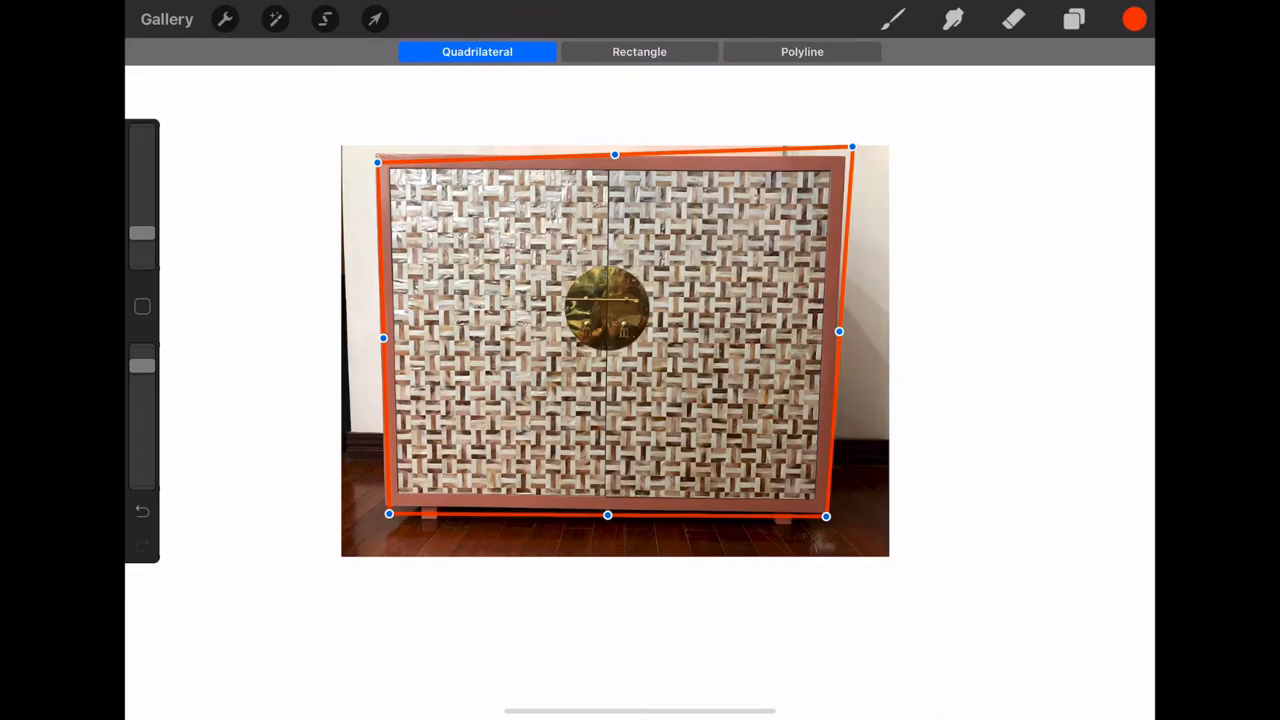
left_click_drag(852, 148, 847, 159)
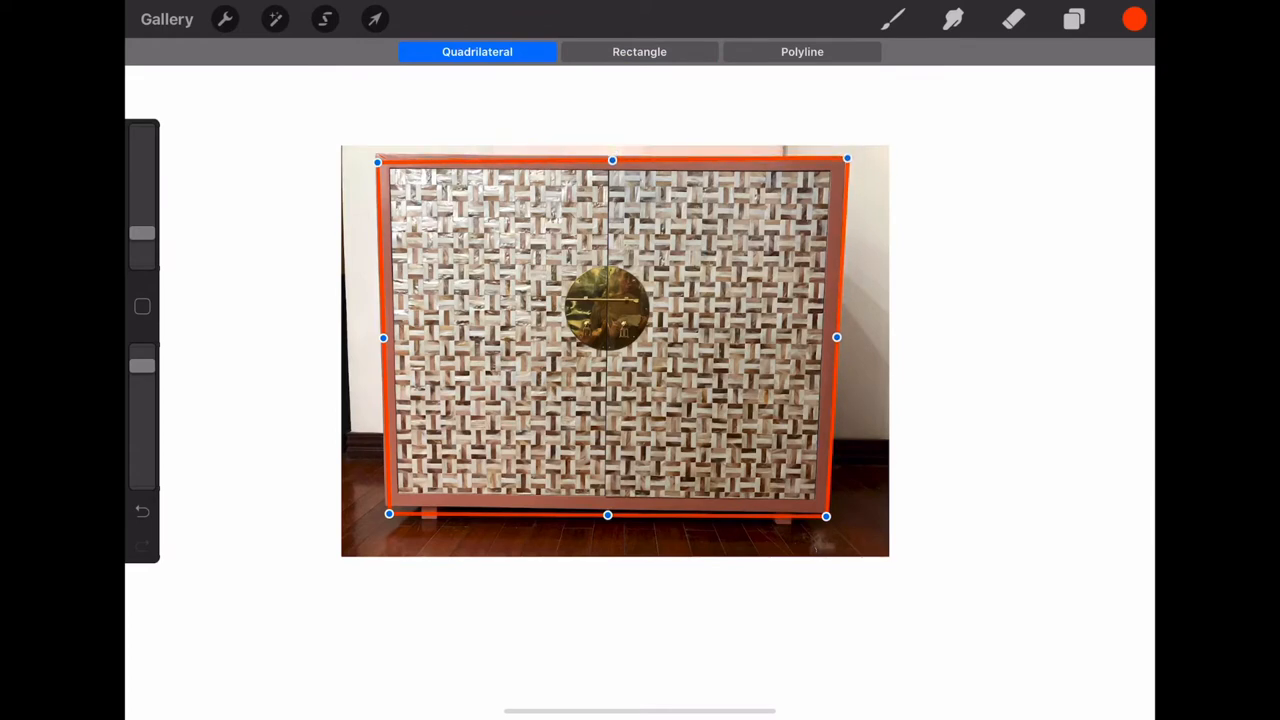
left_click_drag(377, 161, 379, 158)
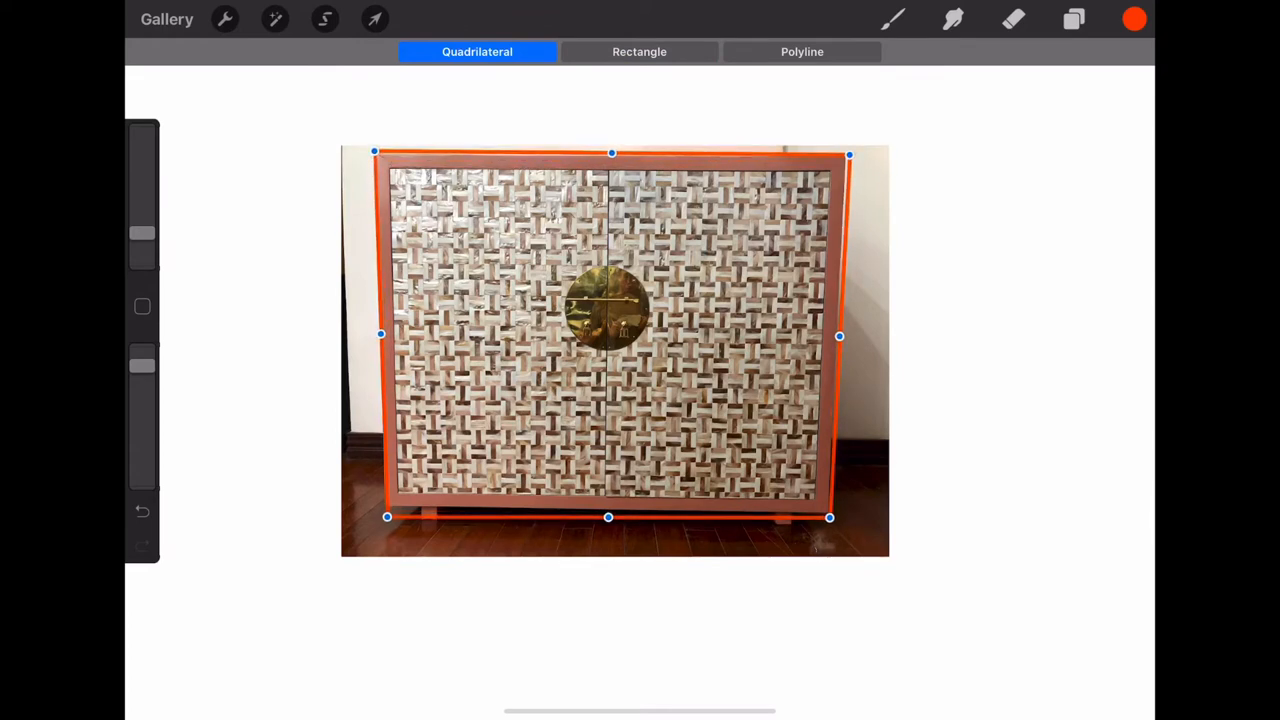
left_click_drag(847, 159, 842, 157)
left_click_drag(389, 508, 384, 505)
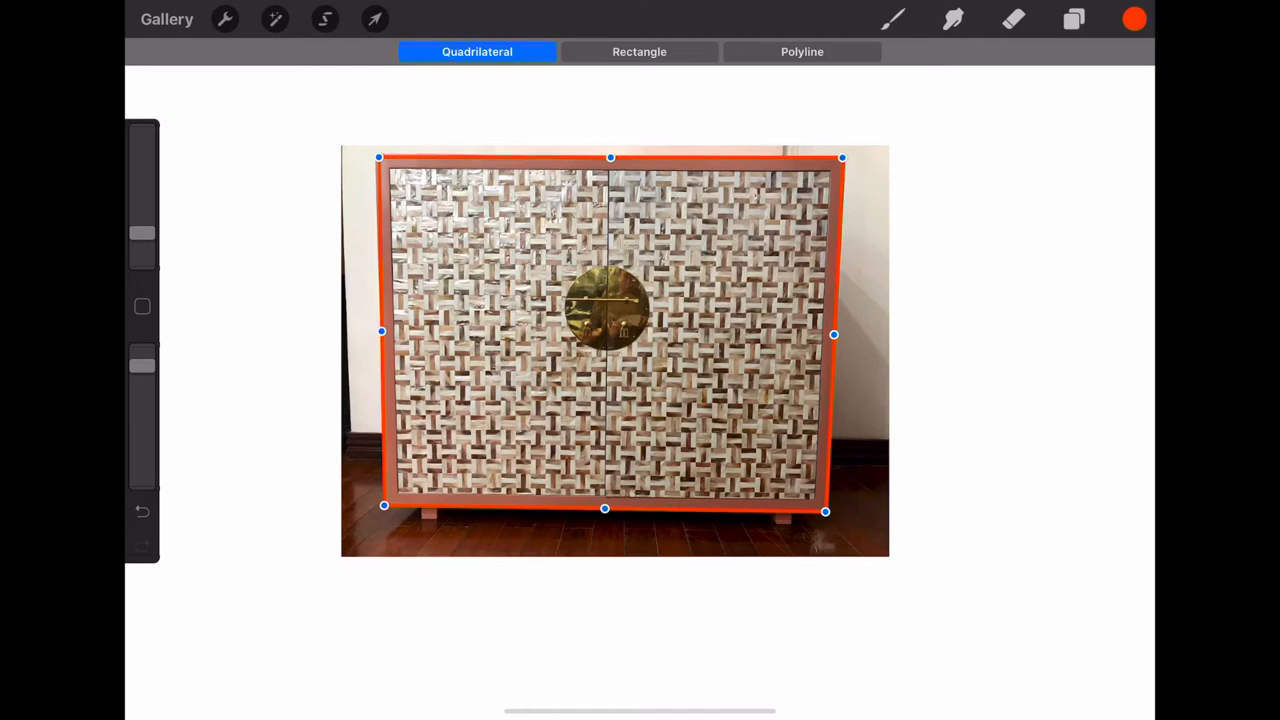
- Nudge all four corners of the outline to sit on the frame's edges
left_click_drag(825, 511, 825, 512)
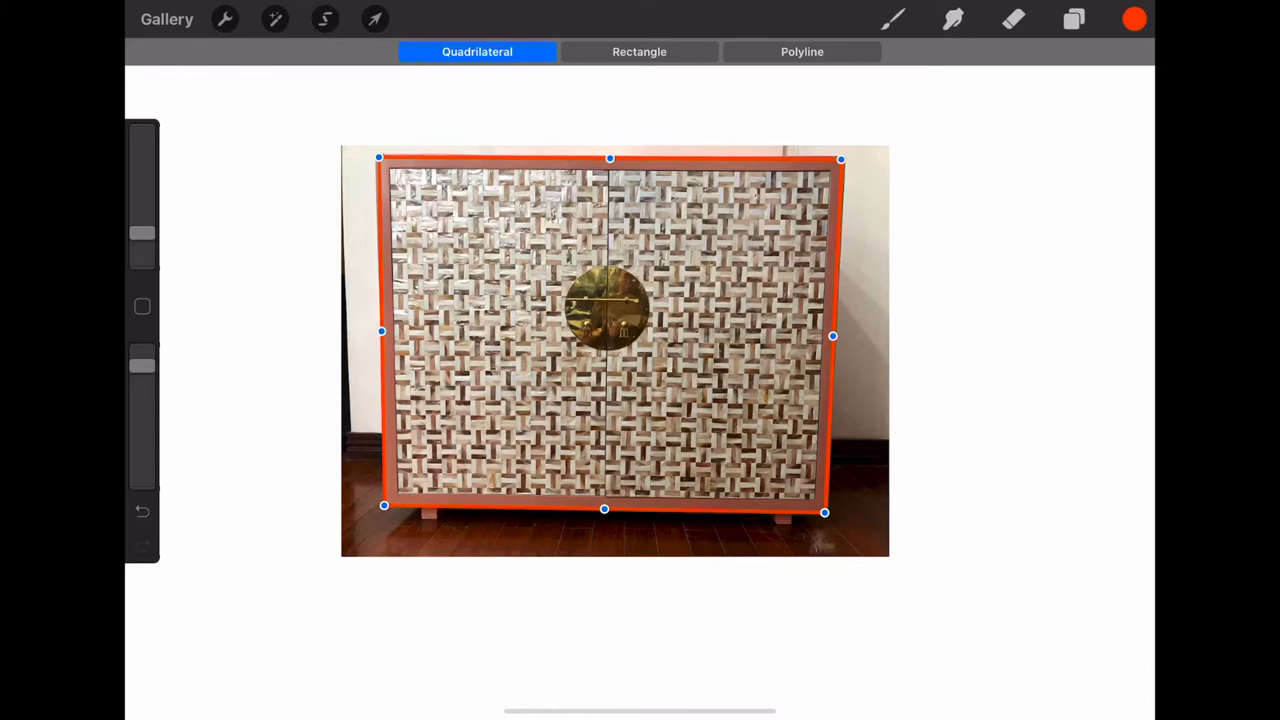
left_click_drag(378, 158, 372, 160)
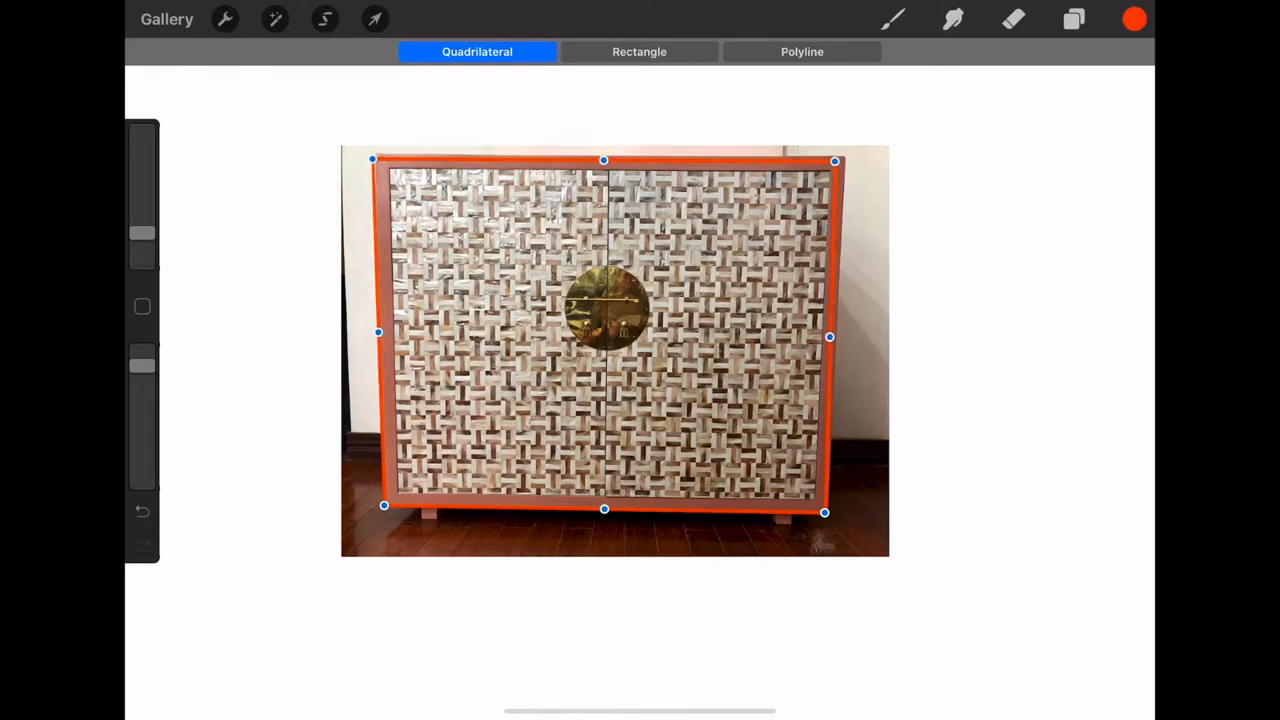
left_click_drag(384, 506, 391, 509)
left_click_drag(824, 513, 828, 514)
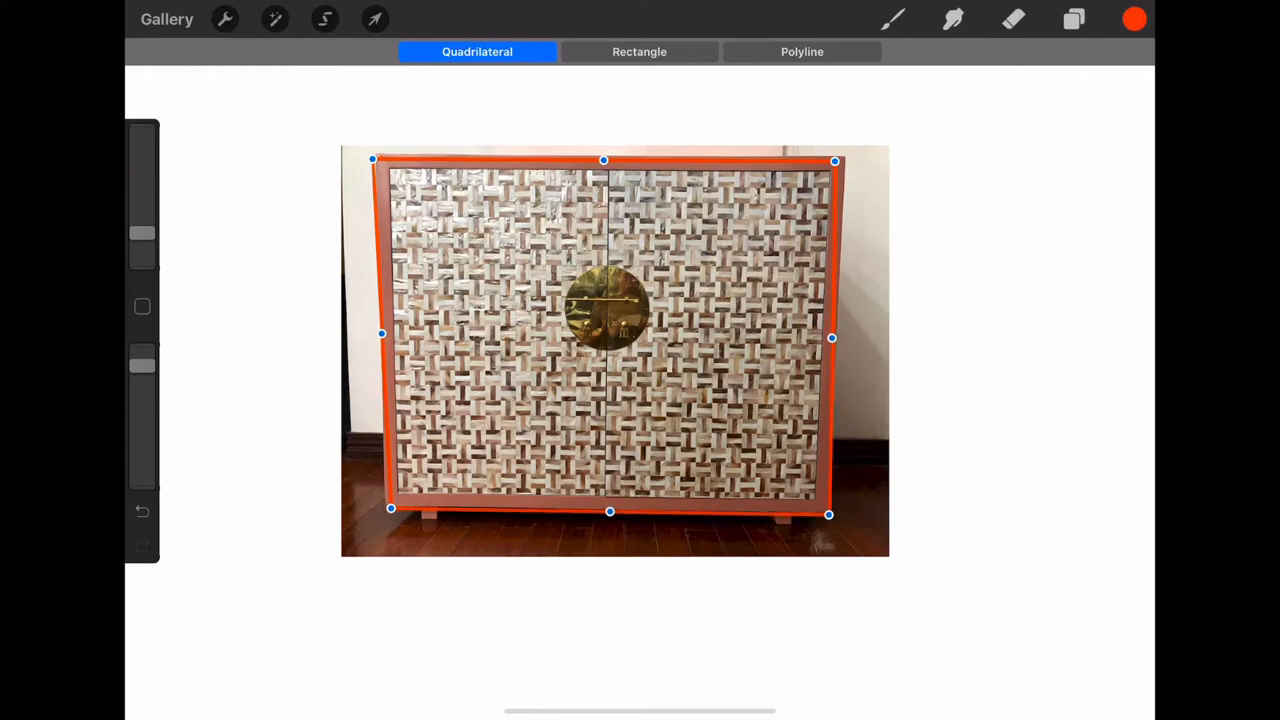
left_click_drag(835, 161, 842, 162)
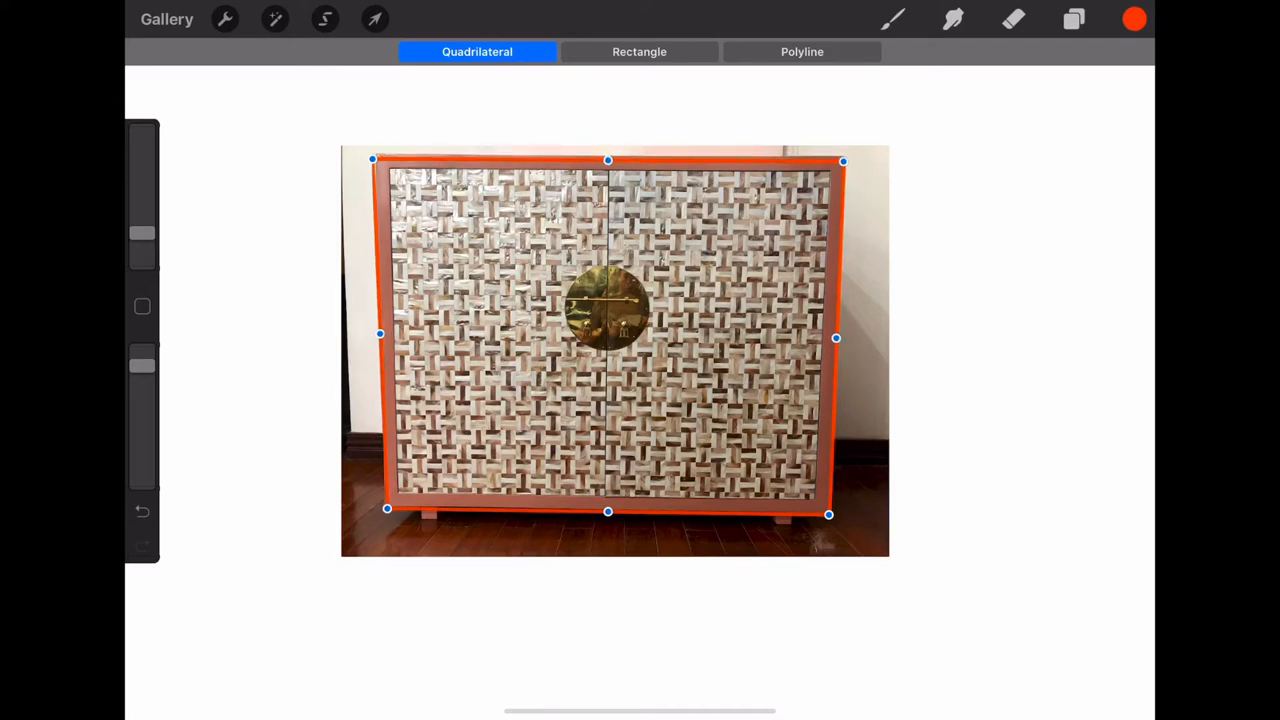
left_click_drag(391, 509, 382, 507)
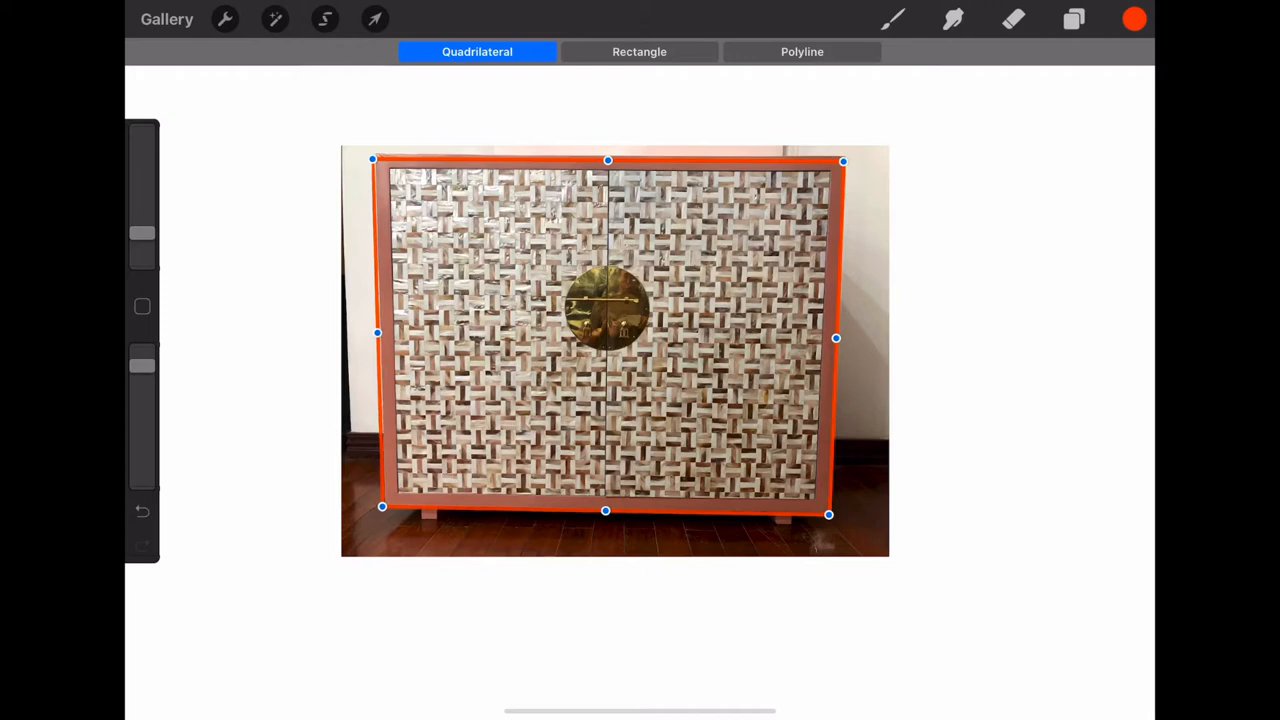
left_click_drag(843, 159, 847, 155)
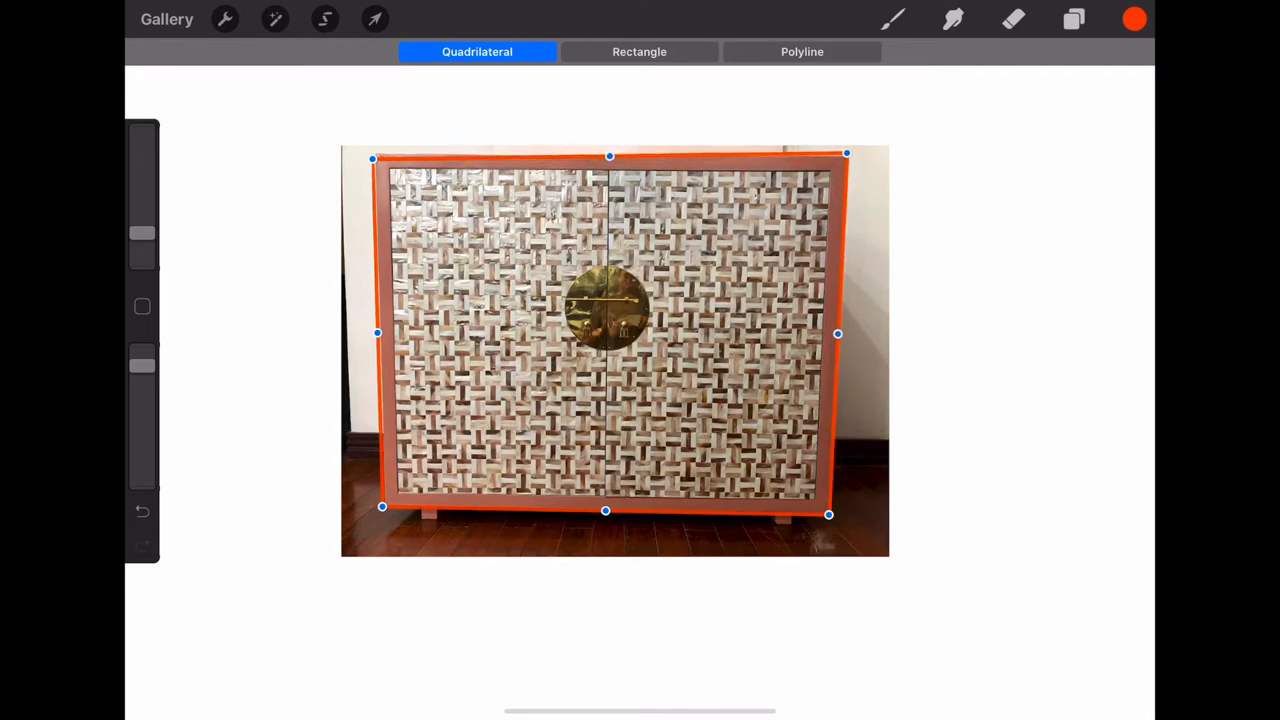
- Switch the outline to rectangle mode and realign its corners with the cabinet's corners
left_click(639, 51)
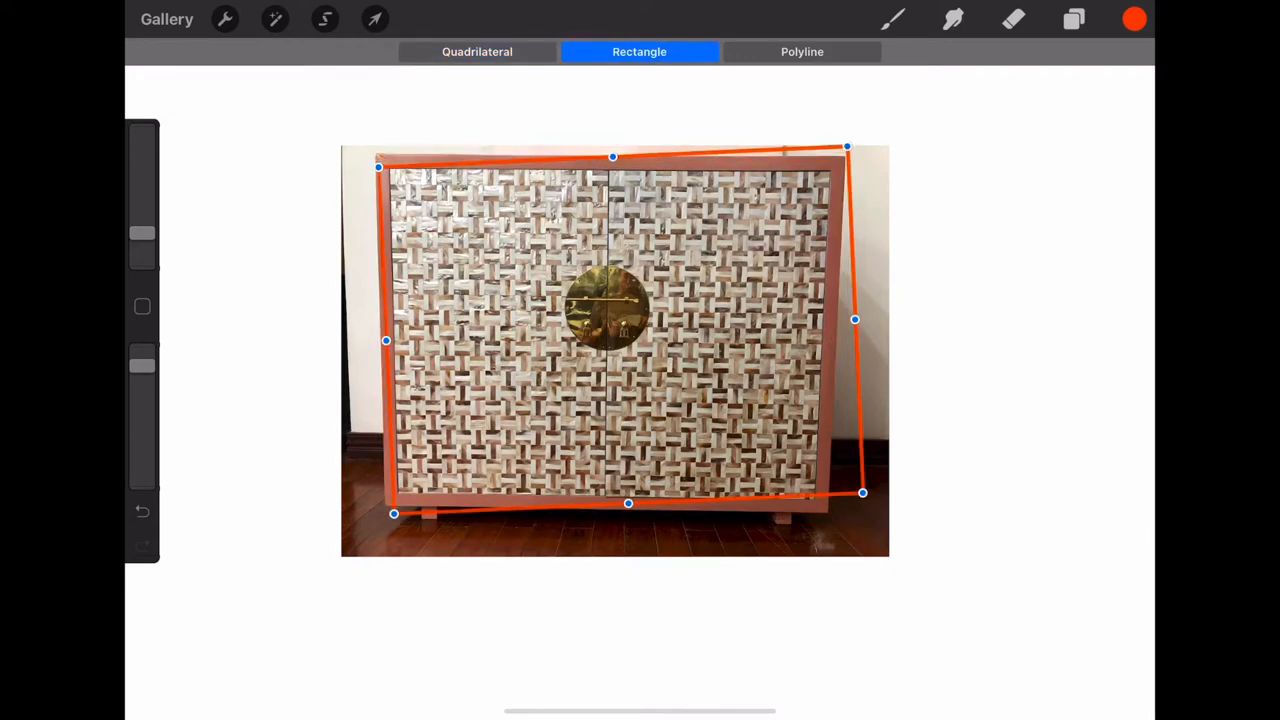
left_click_drag(862, 492, 830, 516)
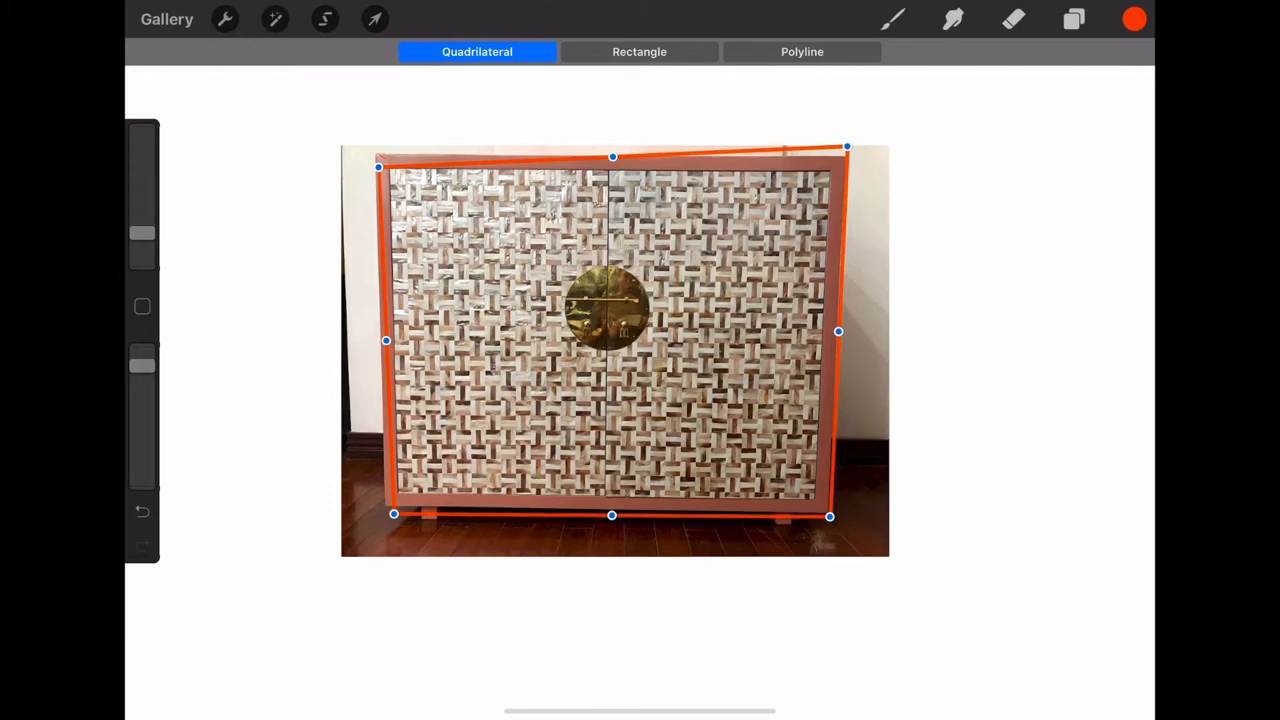
left_click_drag(393, 514, 380, 503)
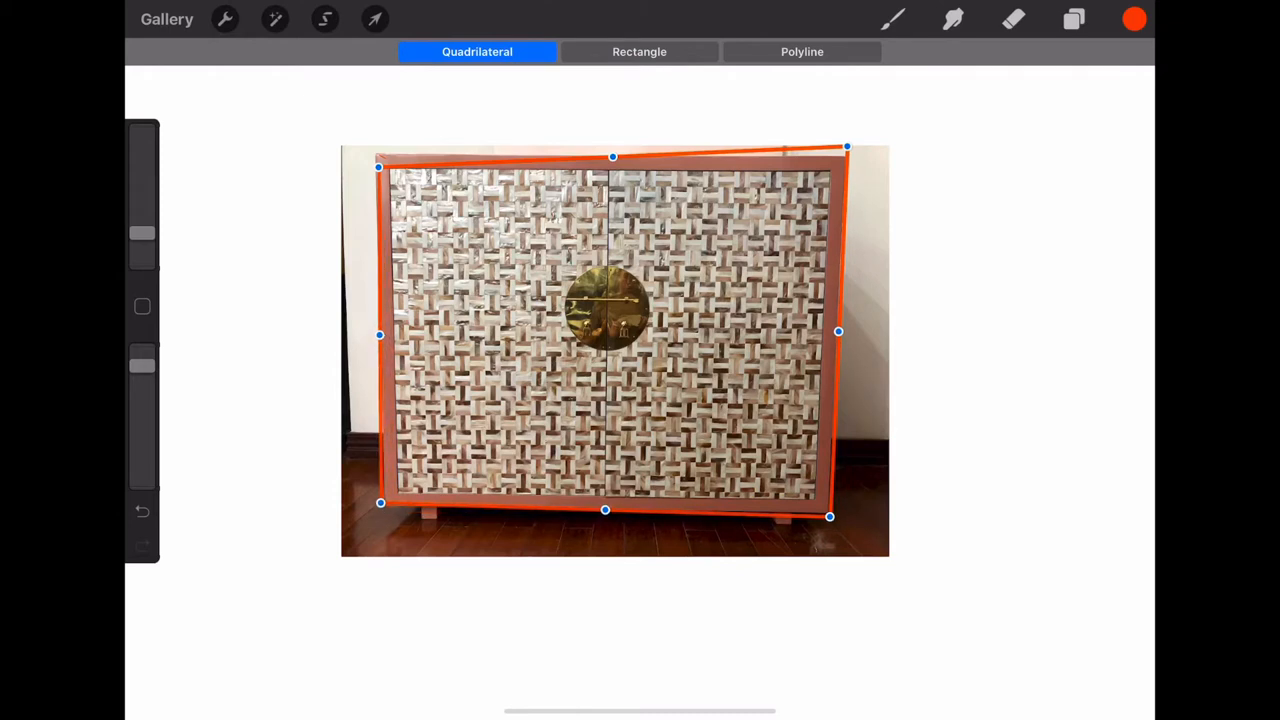
left_click_drag(847, 149, 842, 158)
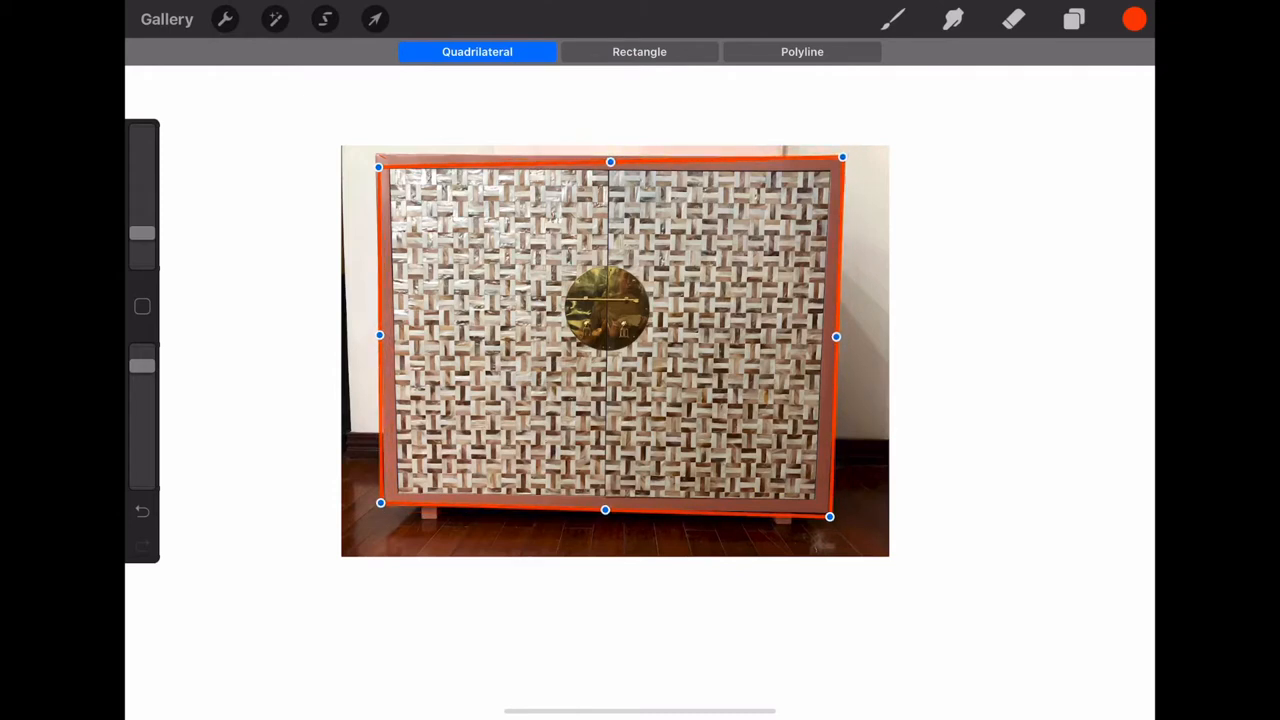
left_click_drag(378, 167, 376, 160)
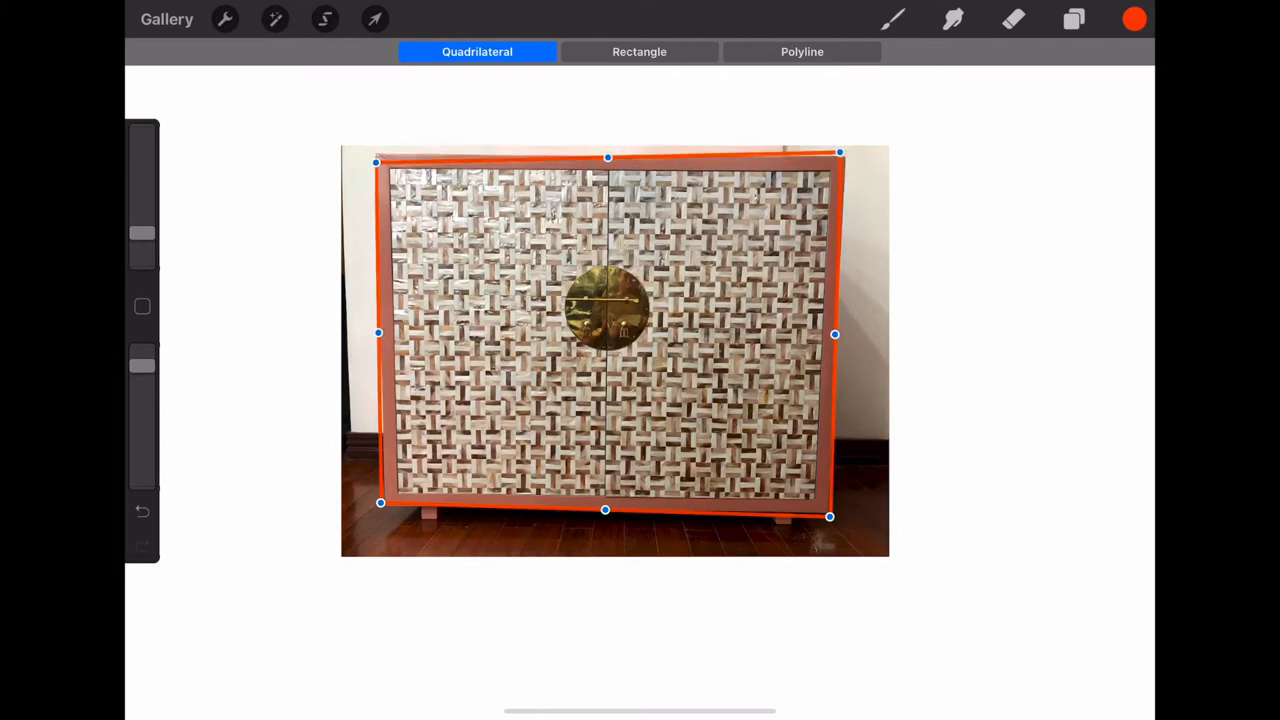
left_click_drag(839, 152, 845, 158)
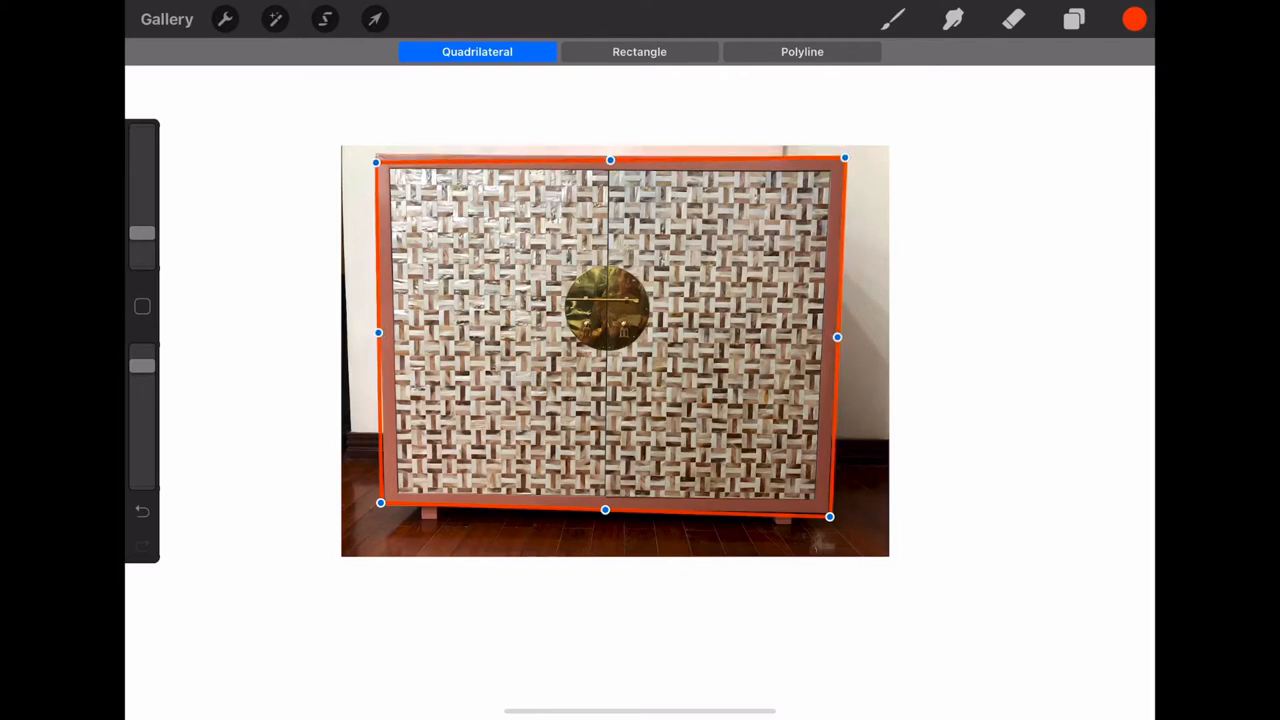
- Nudge the left corners, commit the outline and ColorDrop red into the cabinet shape
left_click_drag(376, 161, 377, 157)
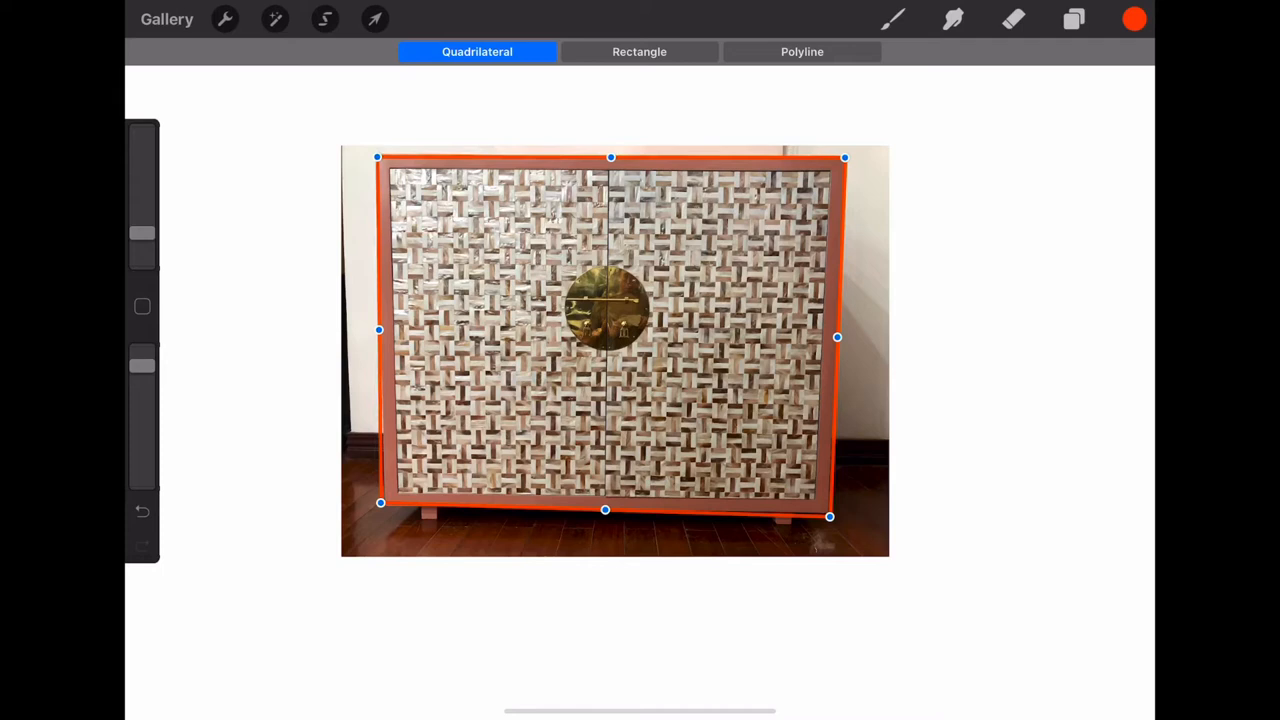
left_click_drag(380, 503, 383, 503)
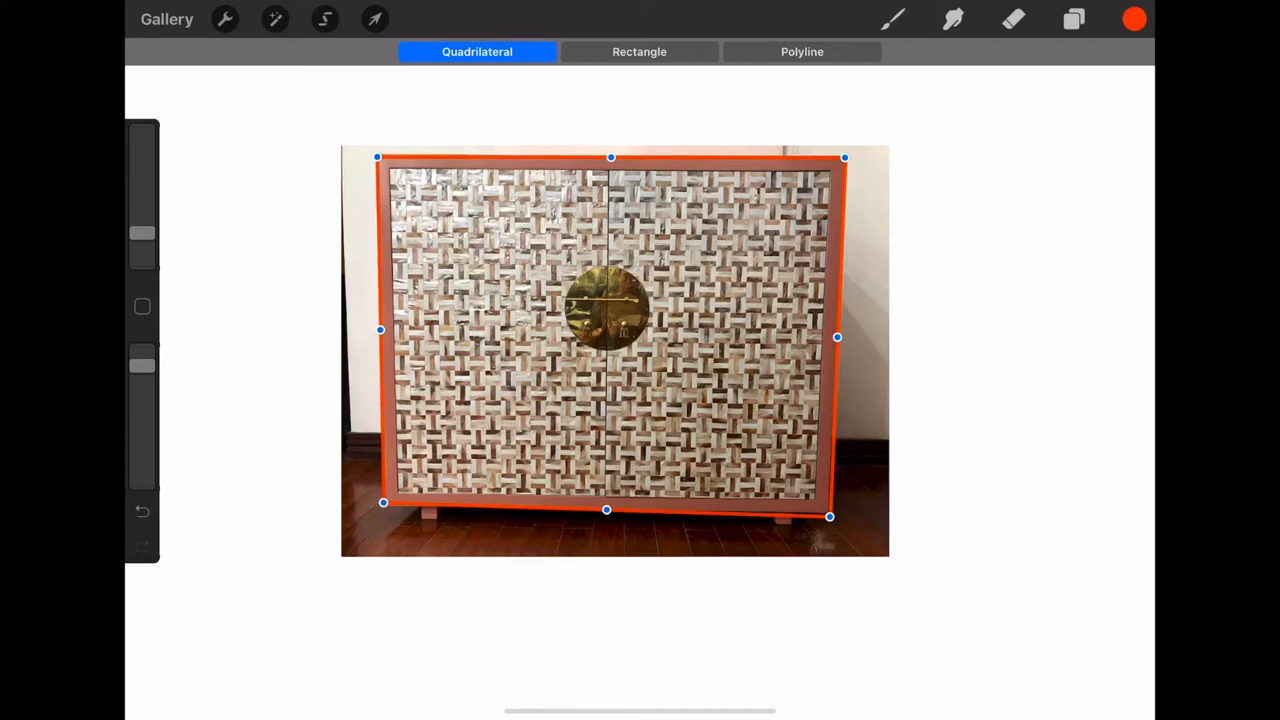
left_click(893, 19)
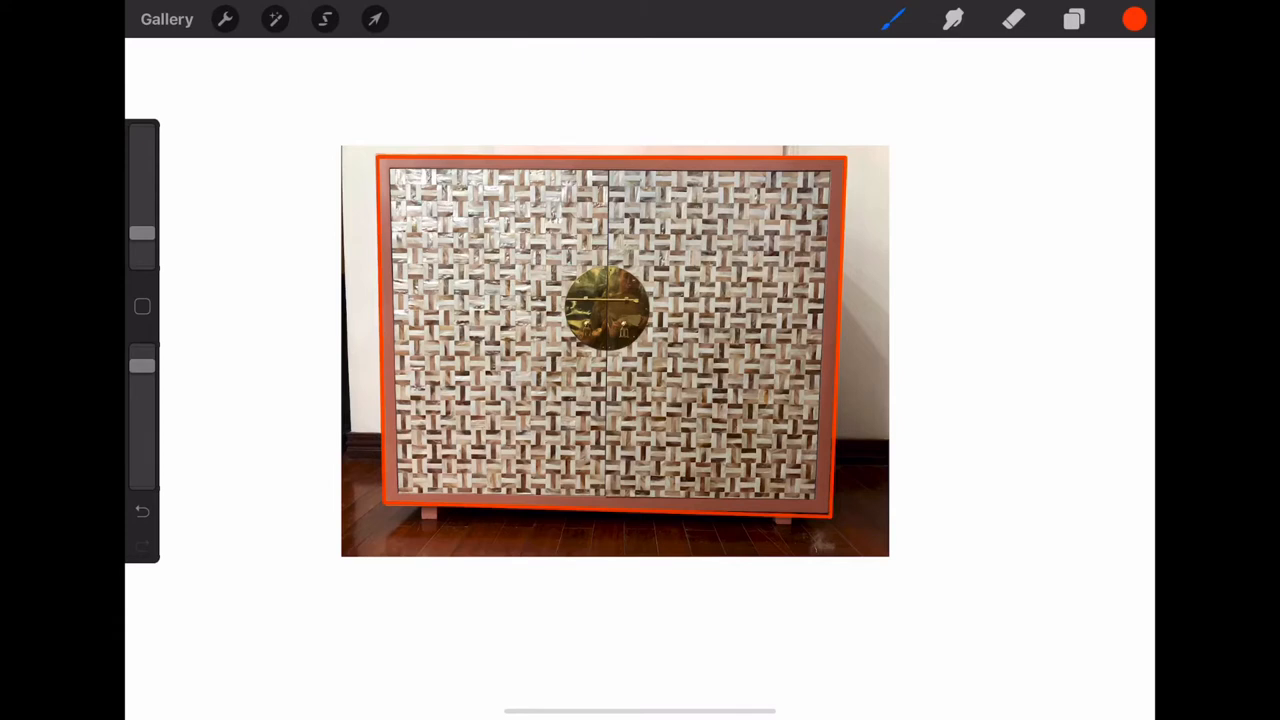
left_click_drag(1135, 19, 663, 294)
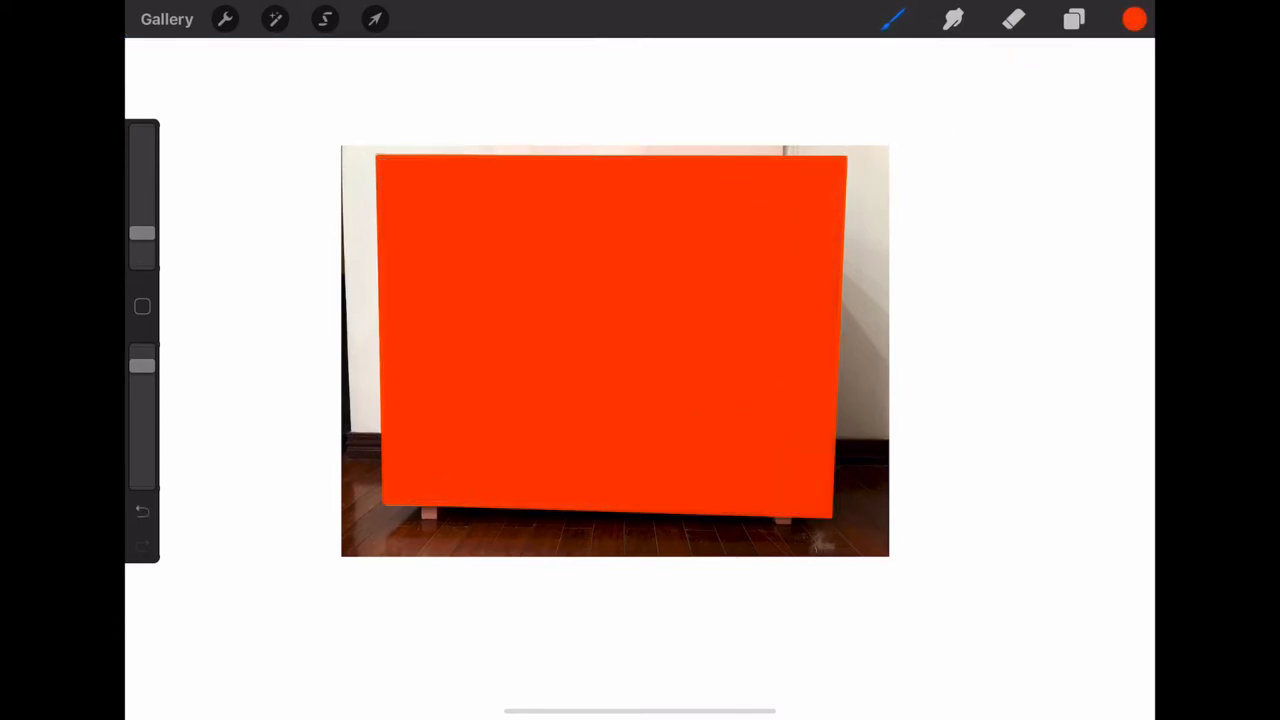
left_click(1074, 19)
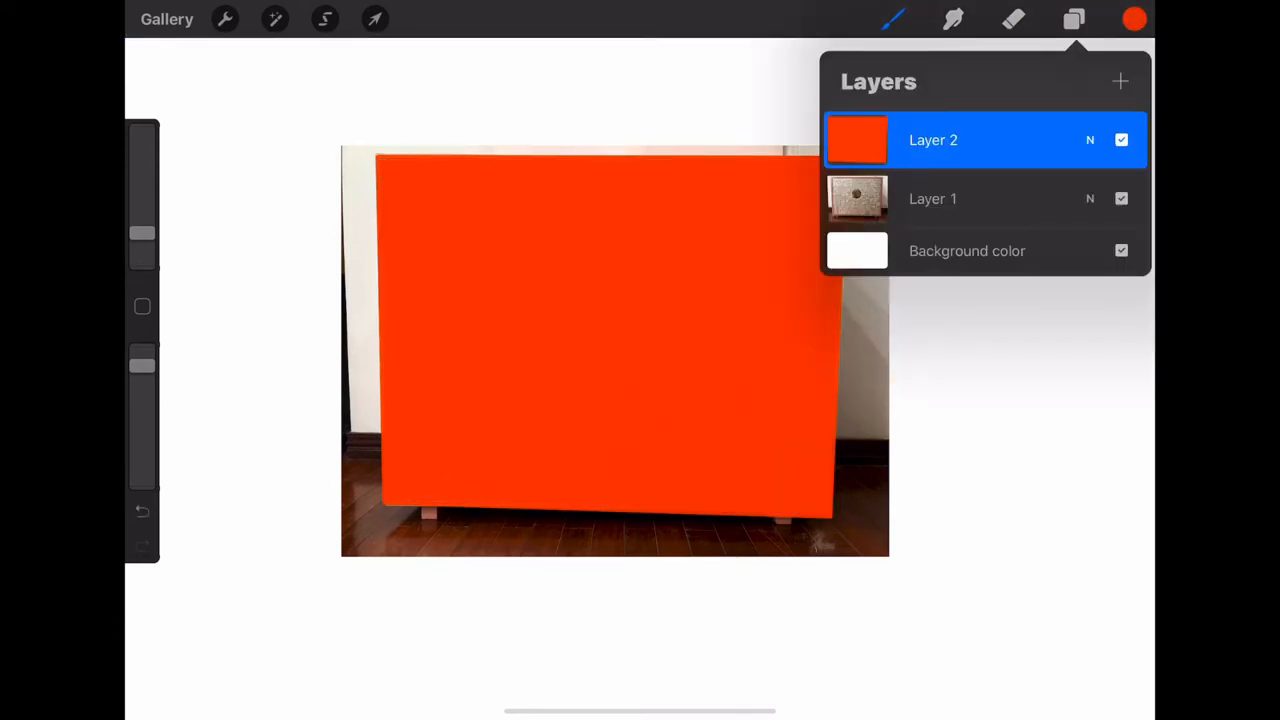
- Duplicate the red shape's layer and distort the copy's corners to fit the door panel
left_click_drag(1050, 140, 900, 140)
left_click(374, 19)
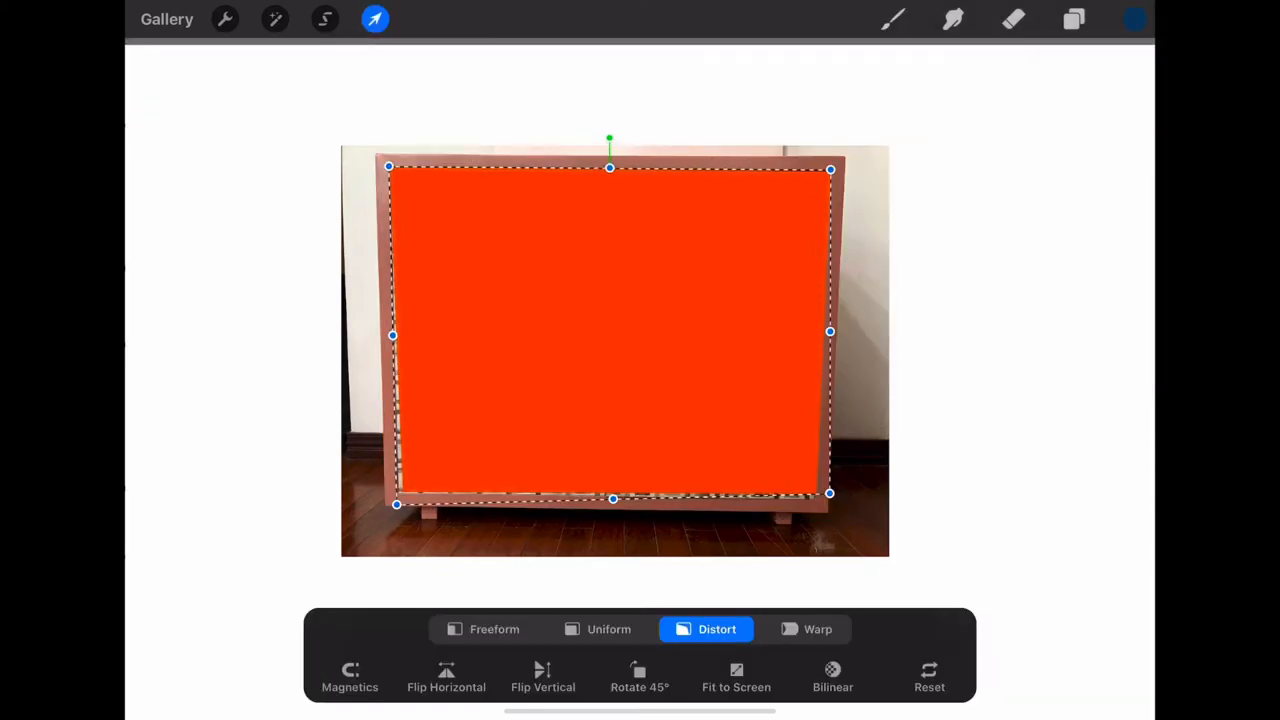
left_click_drag(389, 167, 393, 165)
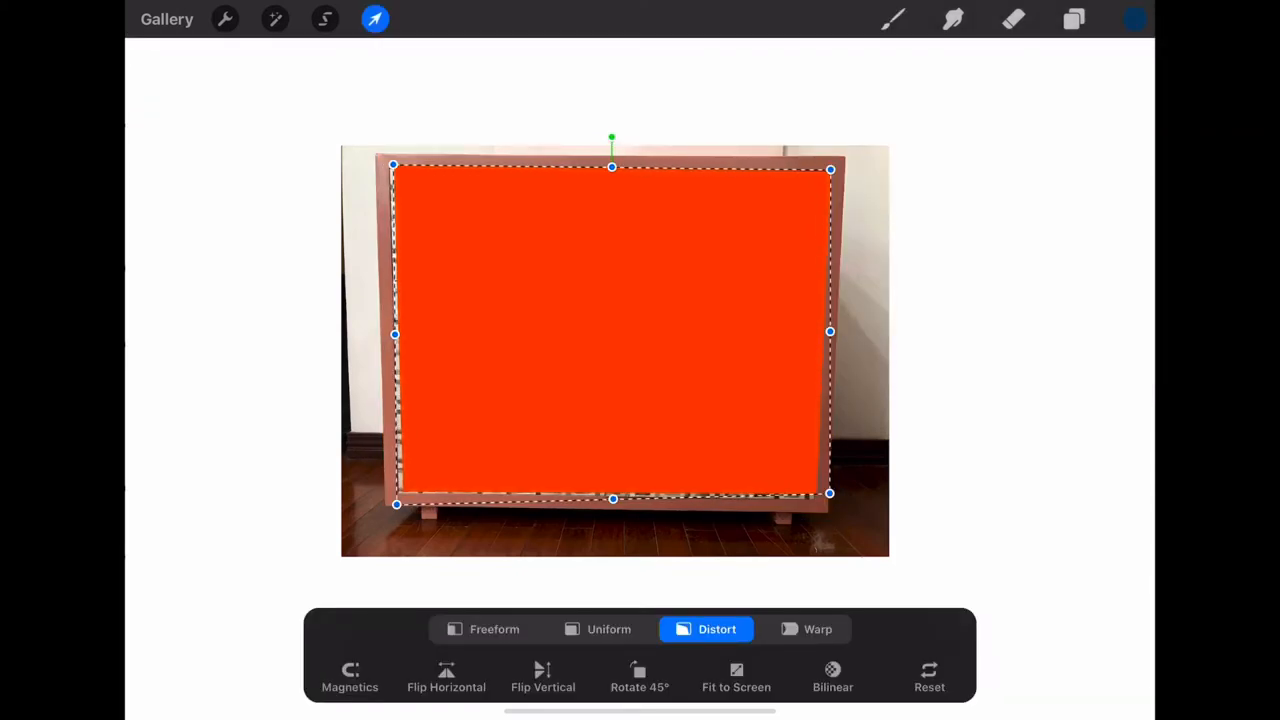
left_click_drag(830, 492, 828, 501)
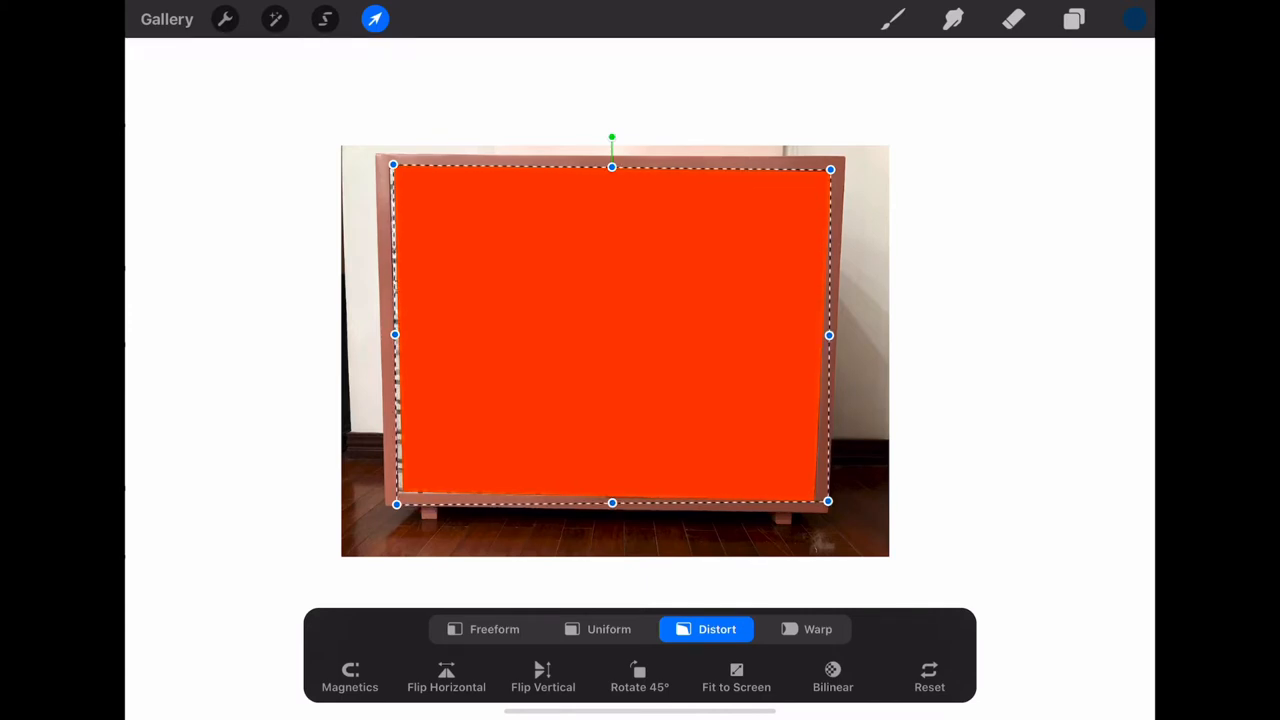
left_click_drag(393, 165, 390, 167)
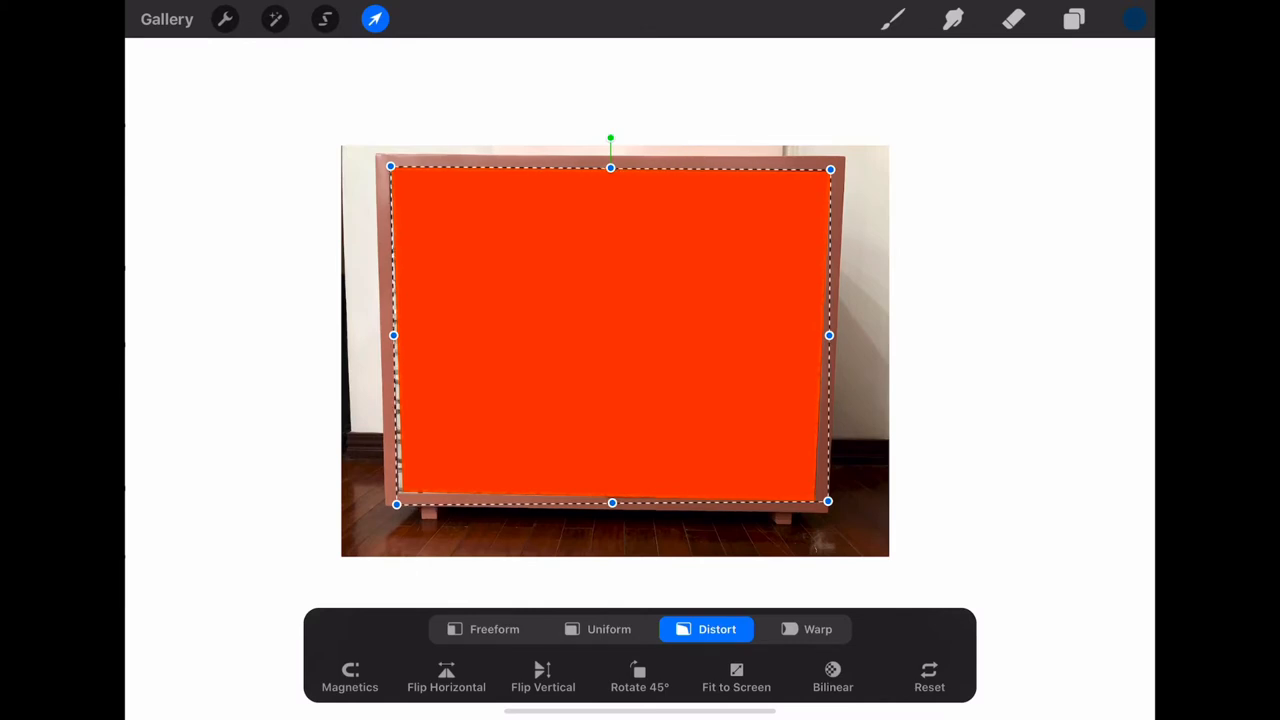
left_click_drag(396, 504, 393, 507)
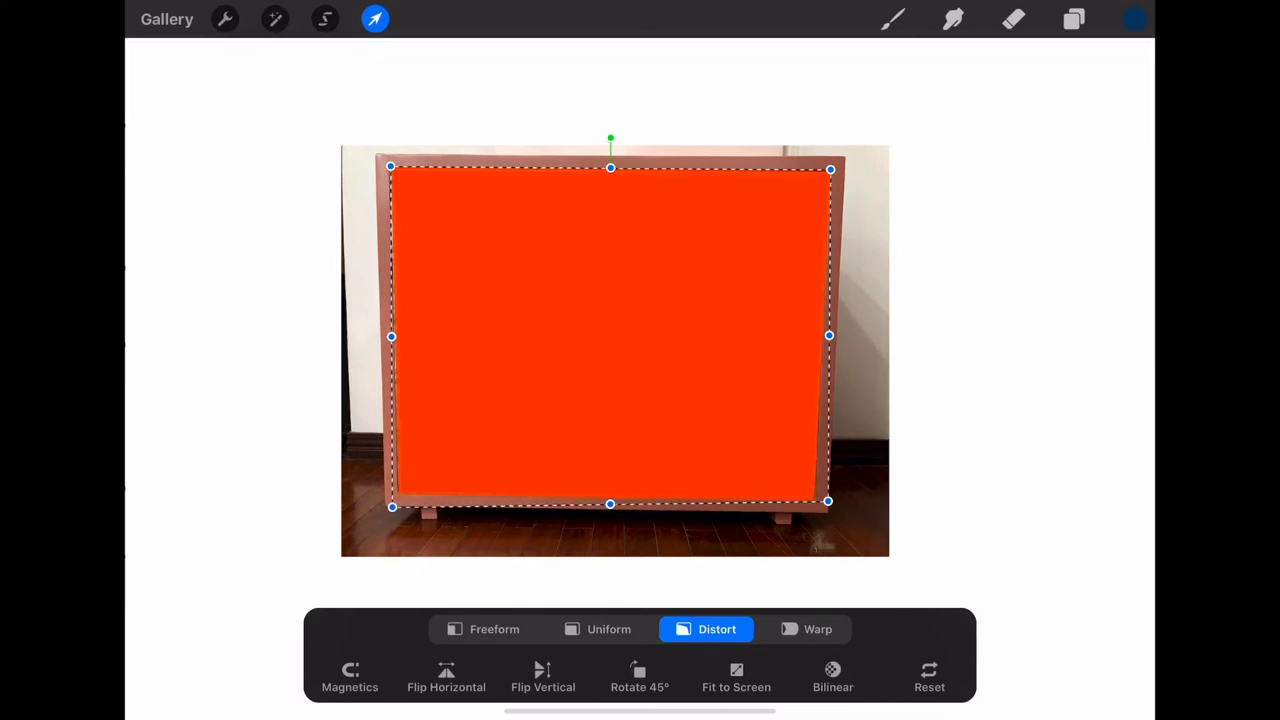
- Fill the door-panel copy with dark blue
left_click(1137, 19)
left_click_drag(935, 110, 740, 295)
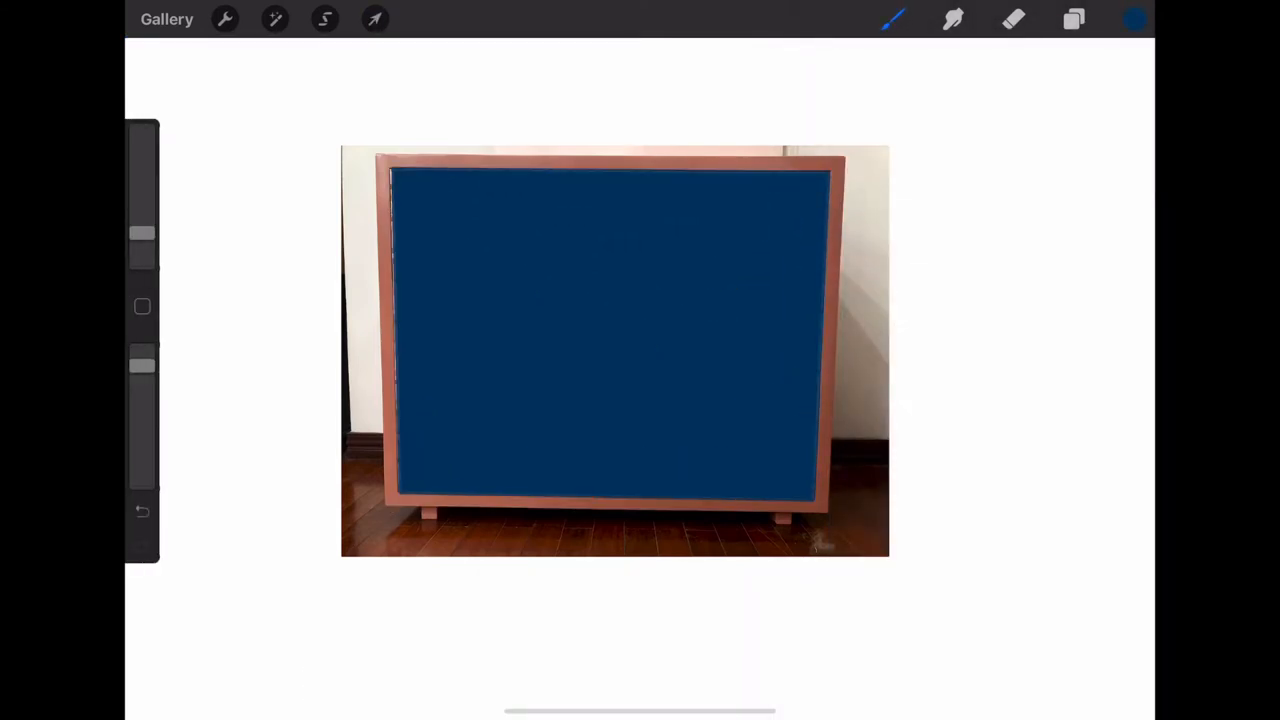
- Make the red shape's layer visible again and keep the blue panel layer above it
left_click(1074, 19)
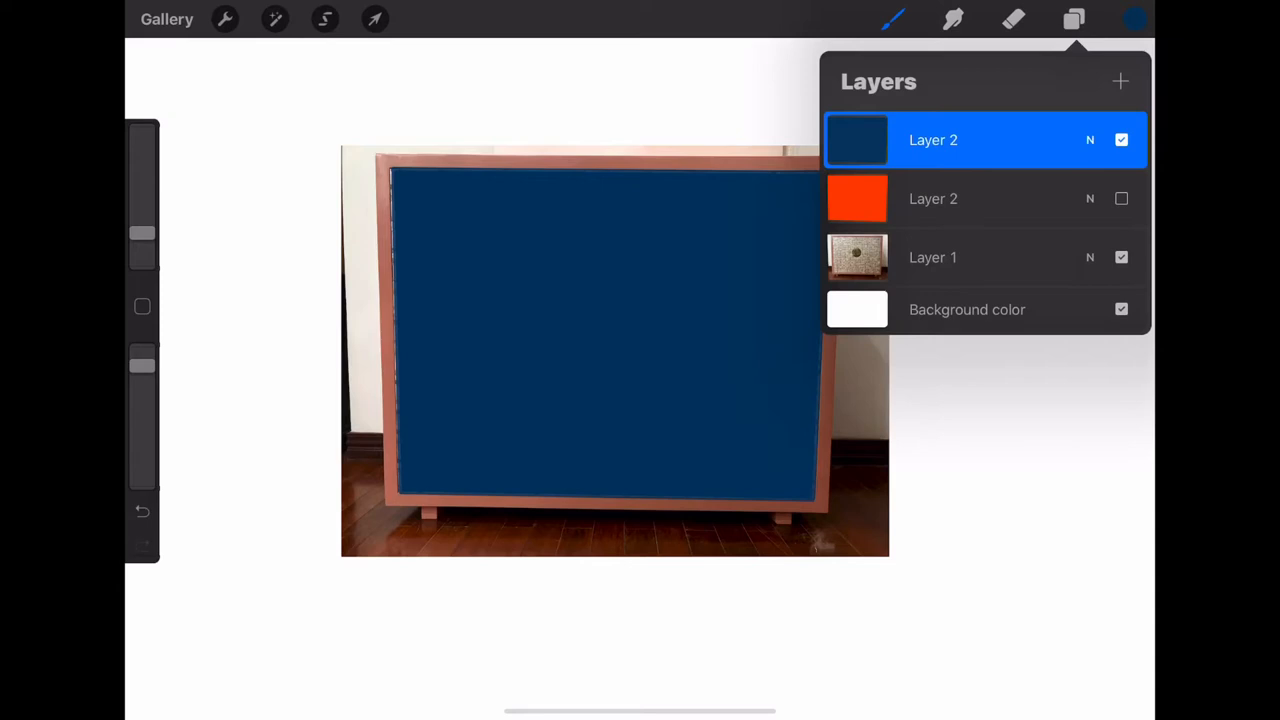
left_click_drag(985, 140, 985, 205)
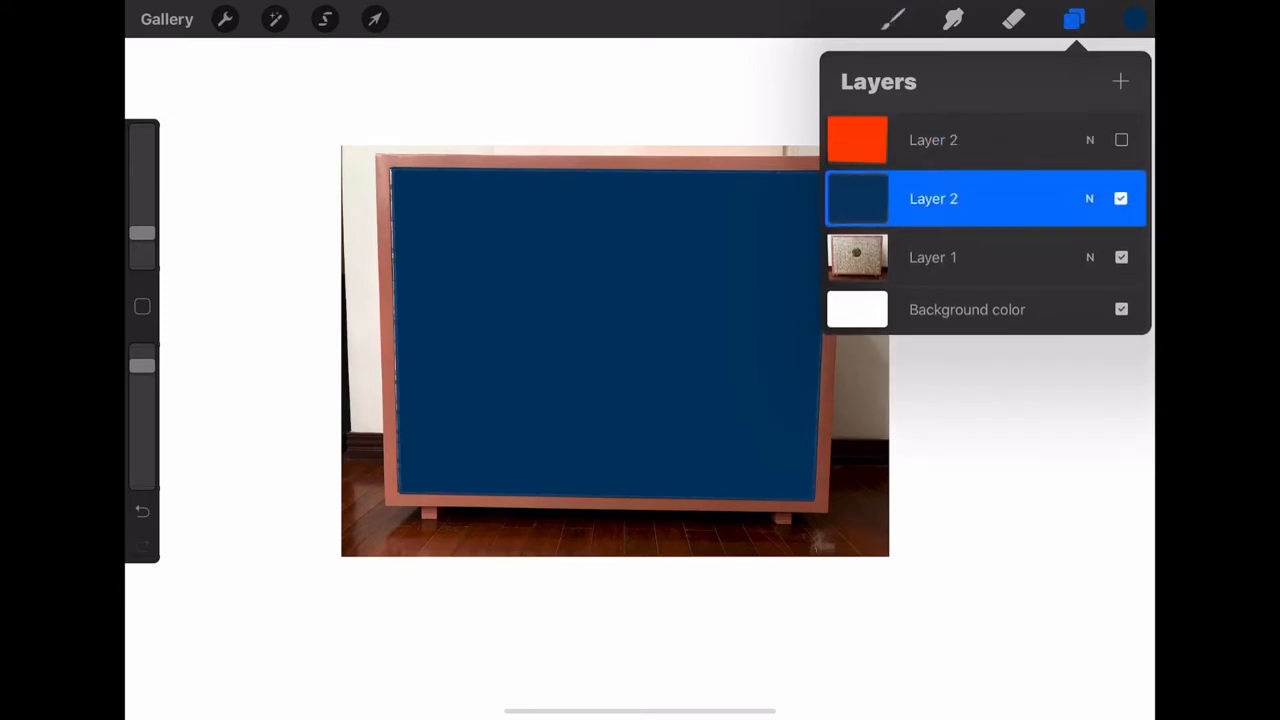
left_click(1121, 140)
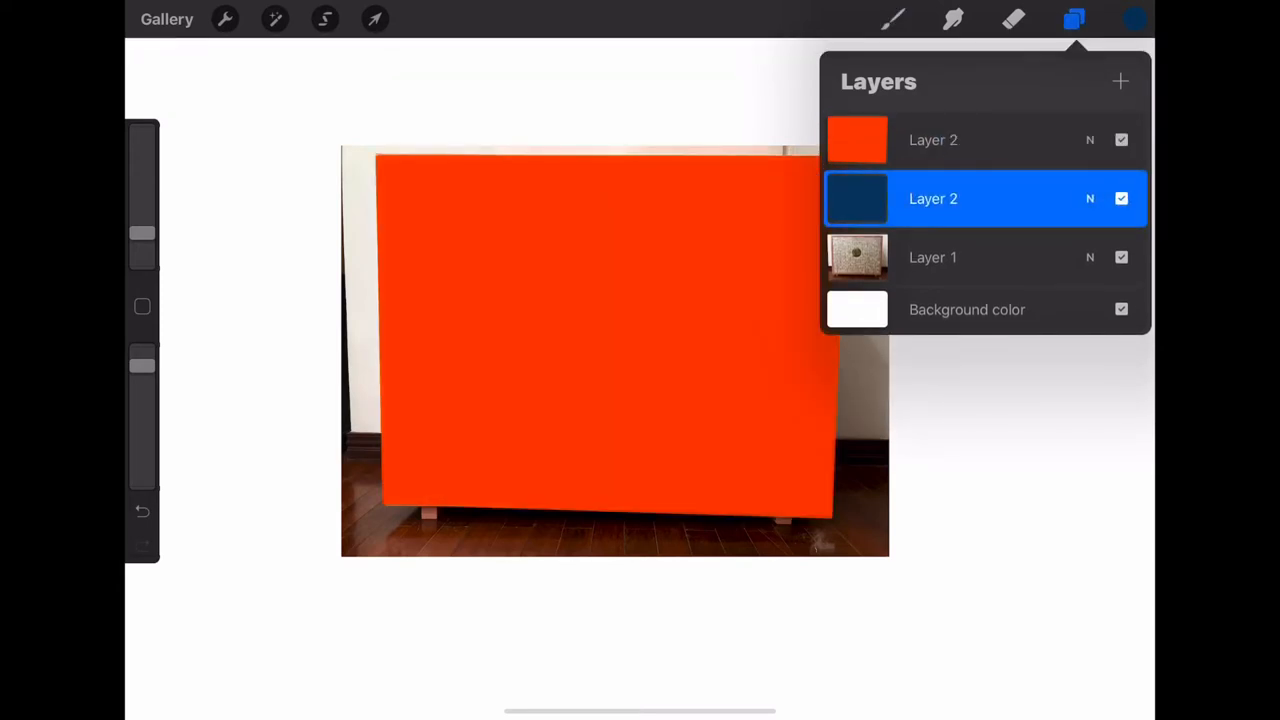
left_click_drag(985, 198, 978, 125)
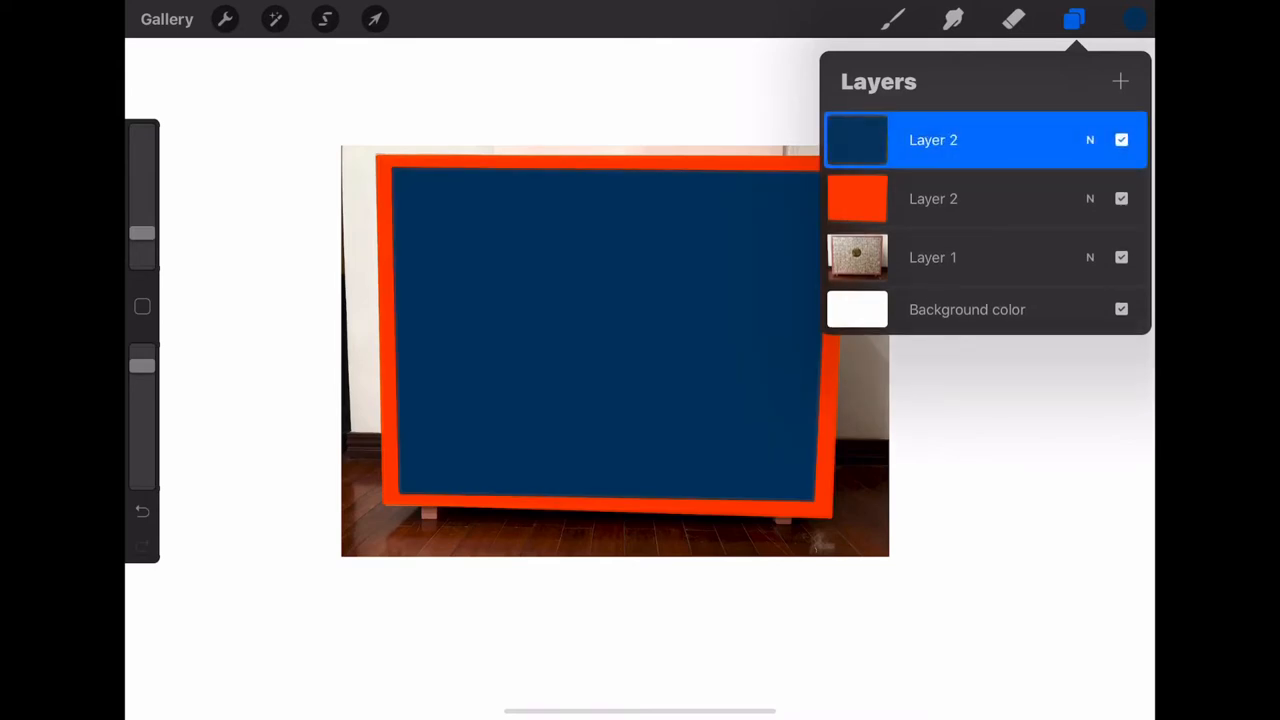
left_click(640, 620)
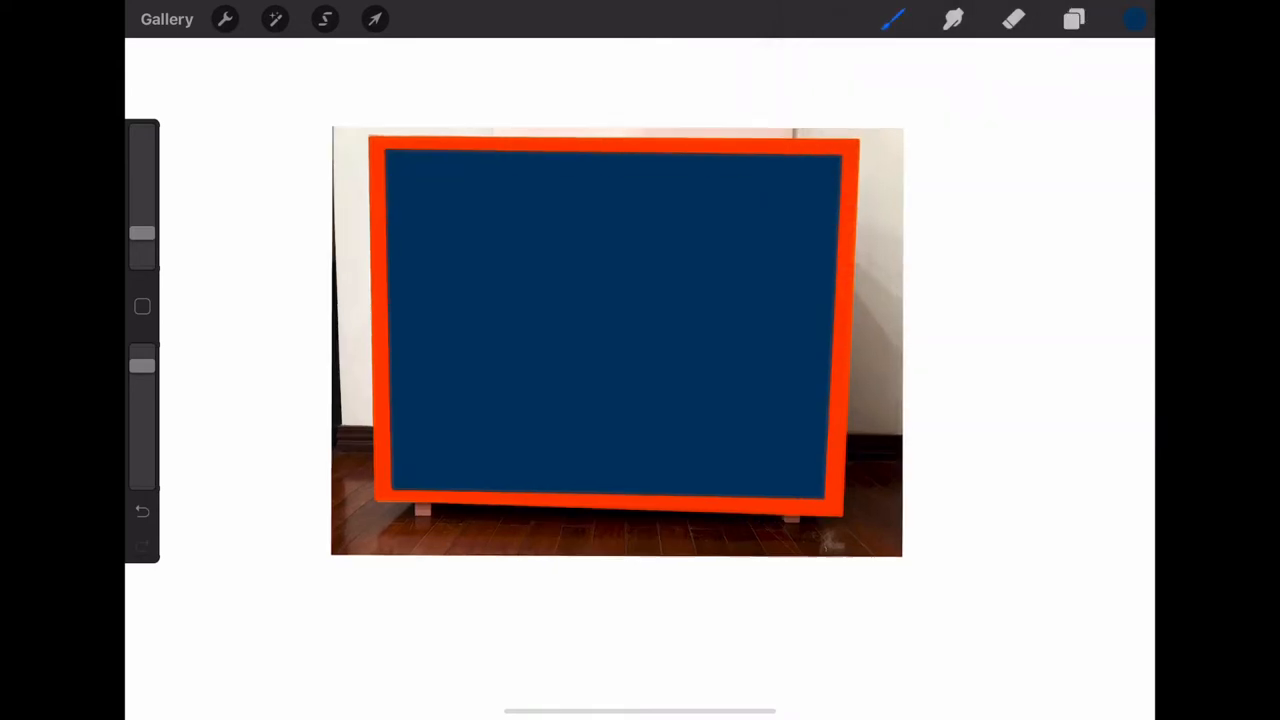
scroll(615, 350, "up", 5)
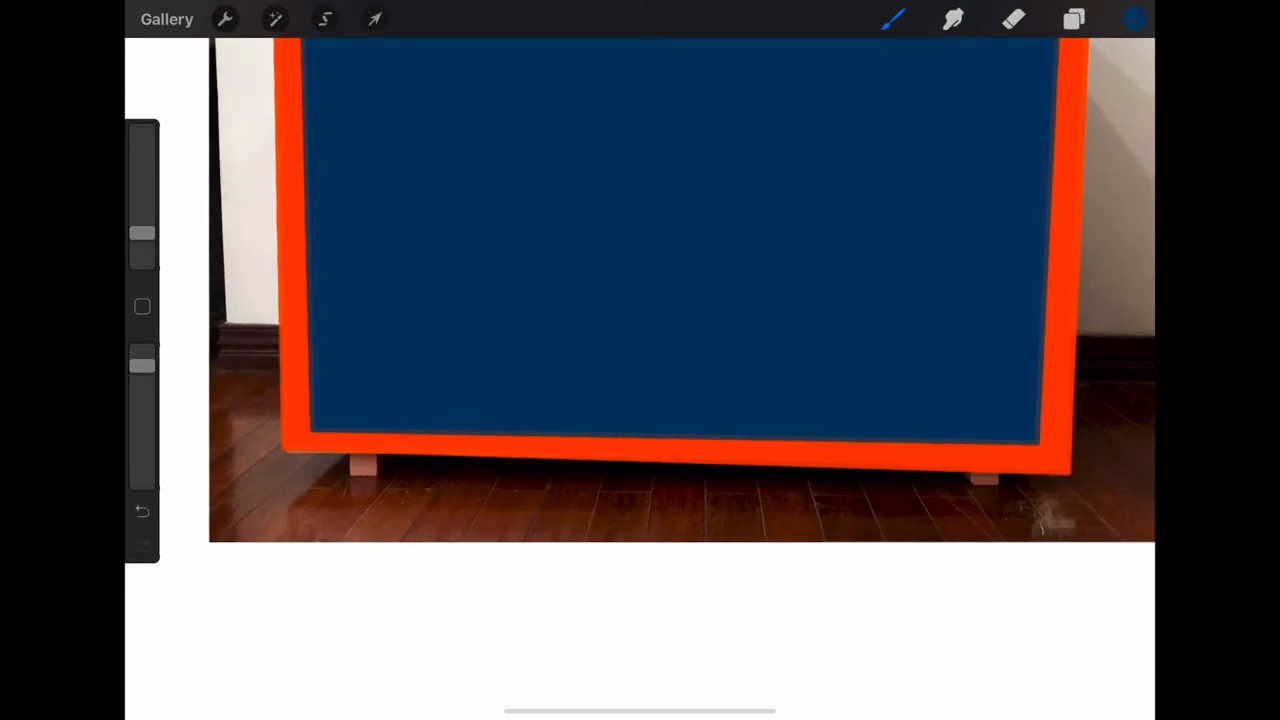
left_click(1074, 19)
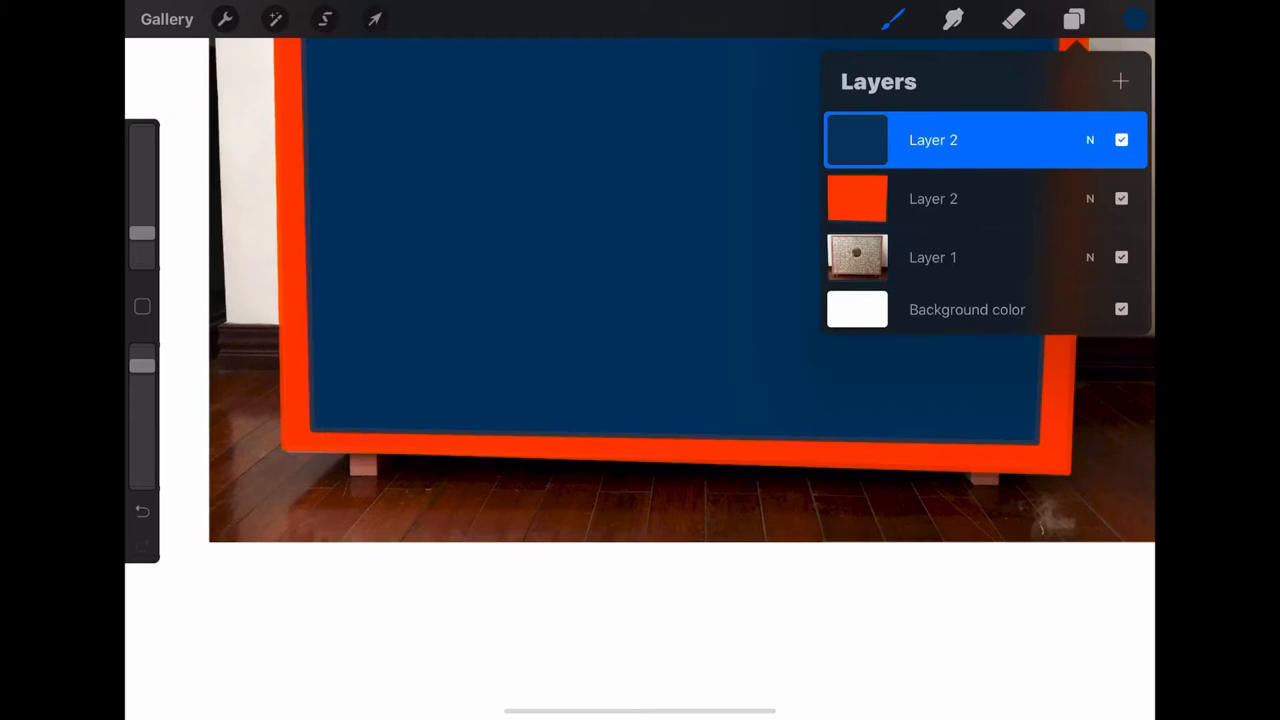
- Add a new top layer and outline the cabinet's left foot in dark blue
left_click(1120, 81)
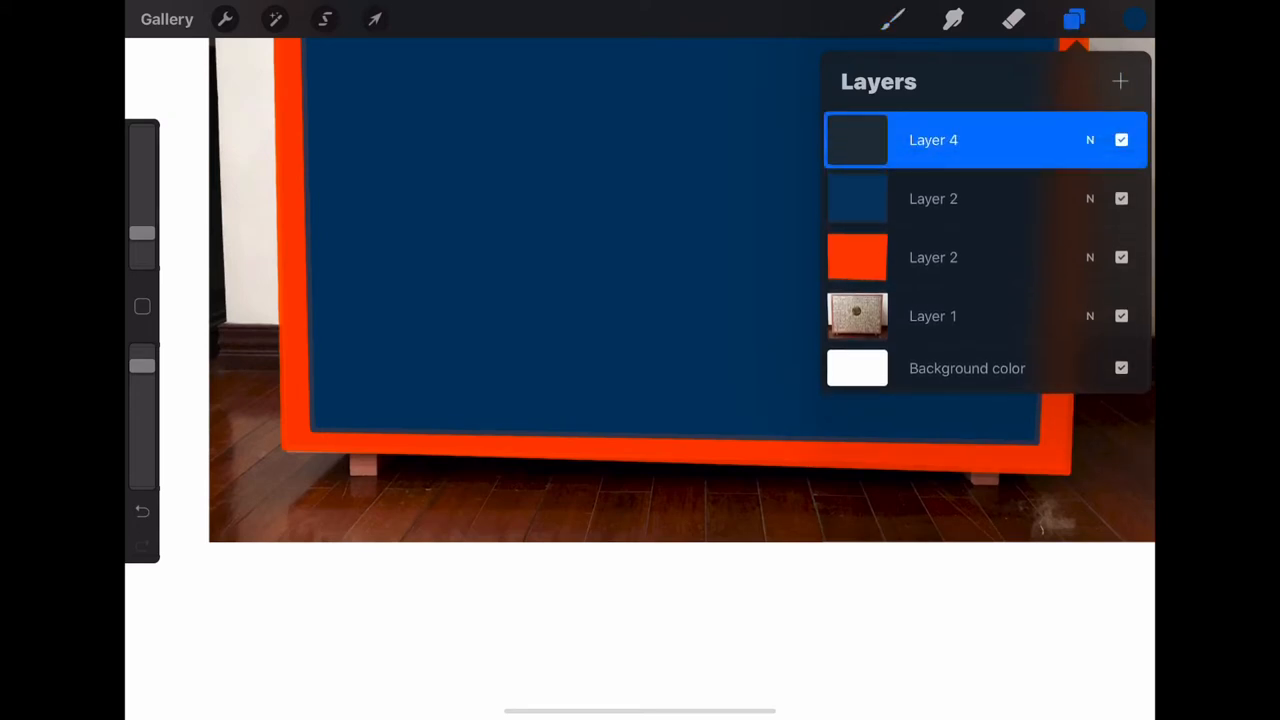
left_click(500, 300)
mouse_move(350, 440)
left_mouse_down()
mouse_move(384, 470)
mouse_move(380, 438)
left_mouse_up()
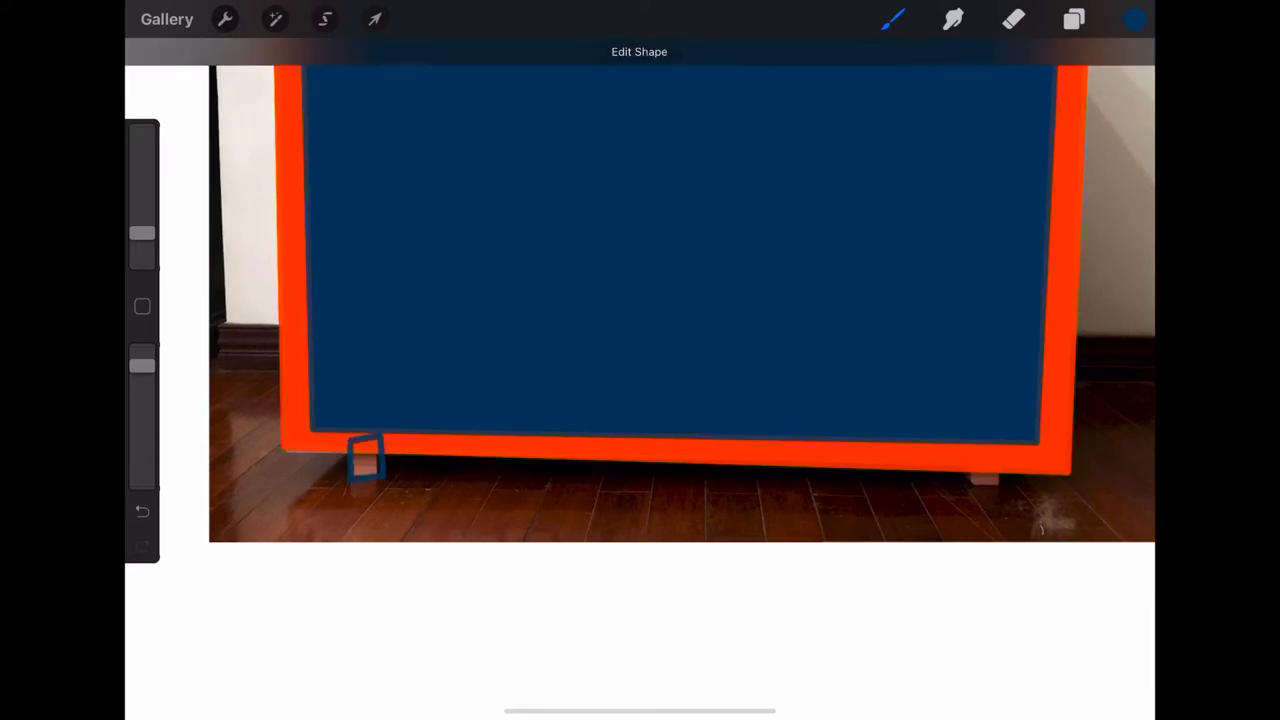
left_click(1073, 19)
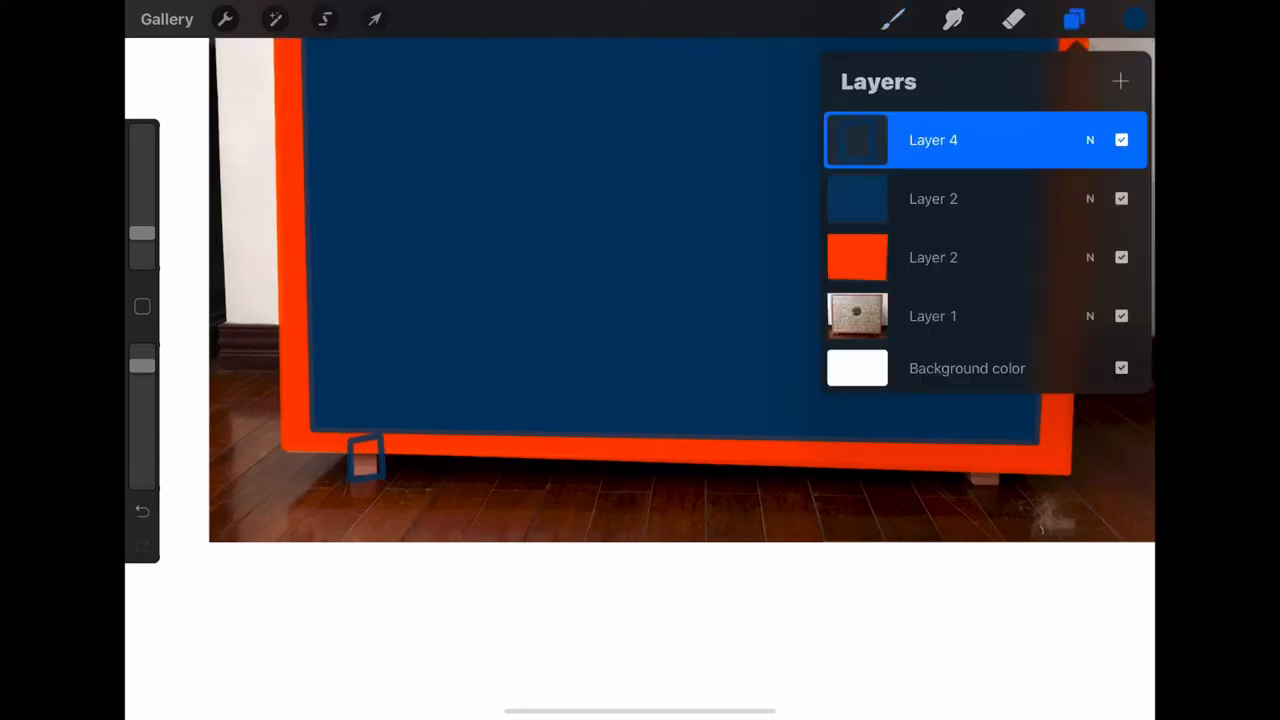
- Pick a light grey from the palette and fill the left foot outline with it
left_click(1136, 19)
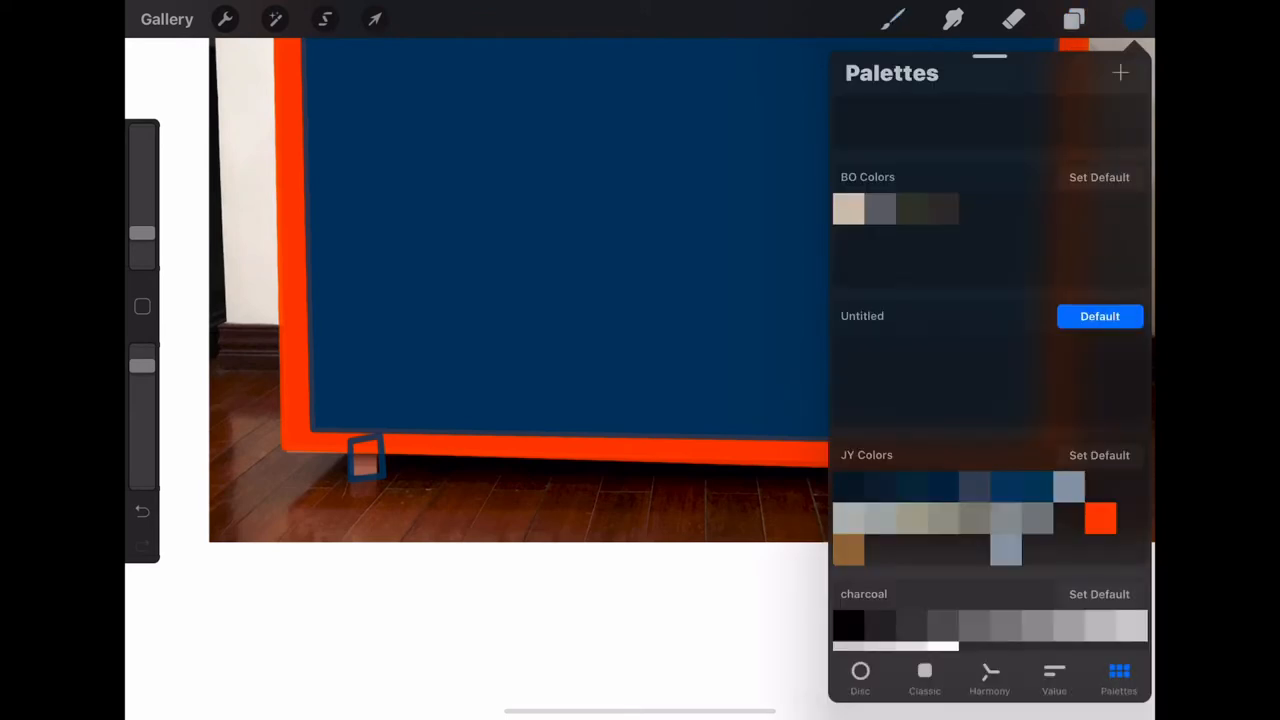
left_click(1006, 549)
left_click(696, 272)
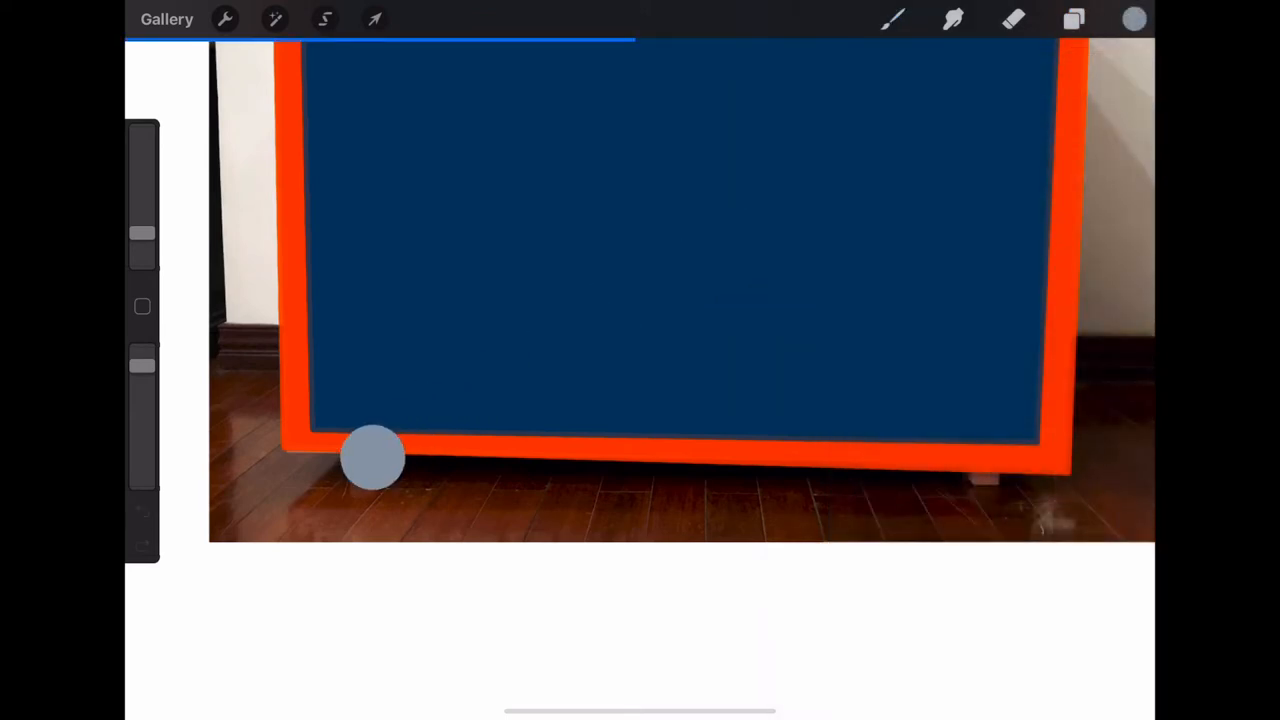
left_click(375, 458)
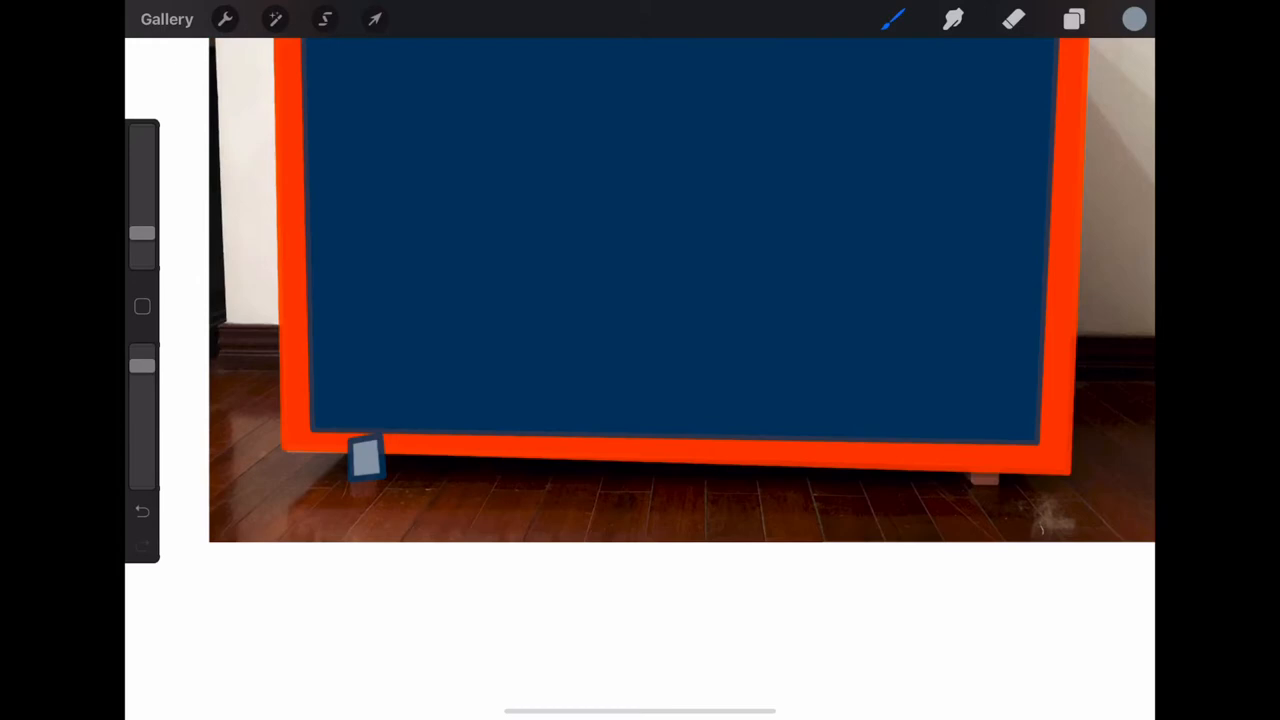
scroll(370, 460, "up", 5)
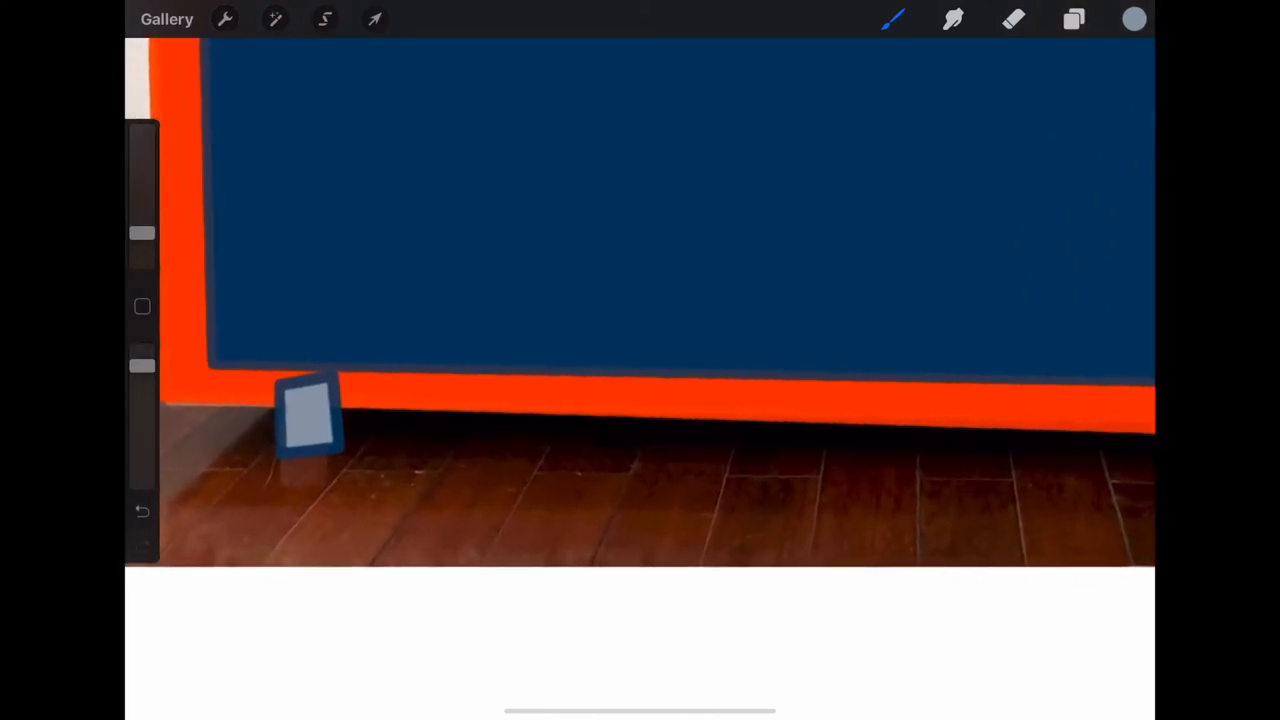
- Duplicate the foot layer and move the copy under the frame's bottom-right corner
left_click(1074, 19)
left_click_drag(1050, 139, 870, 139)
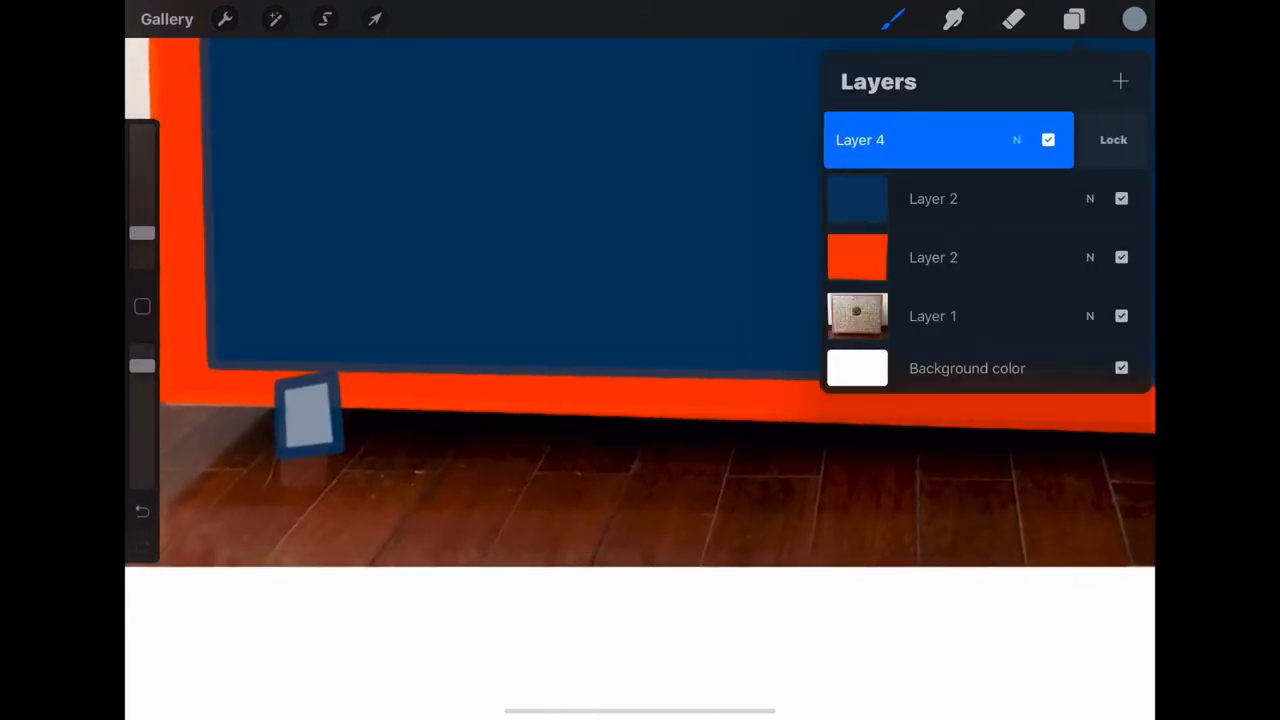
left_click(1038, 139)
left_click(375, 19)
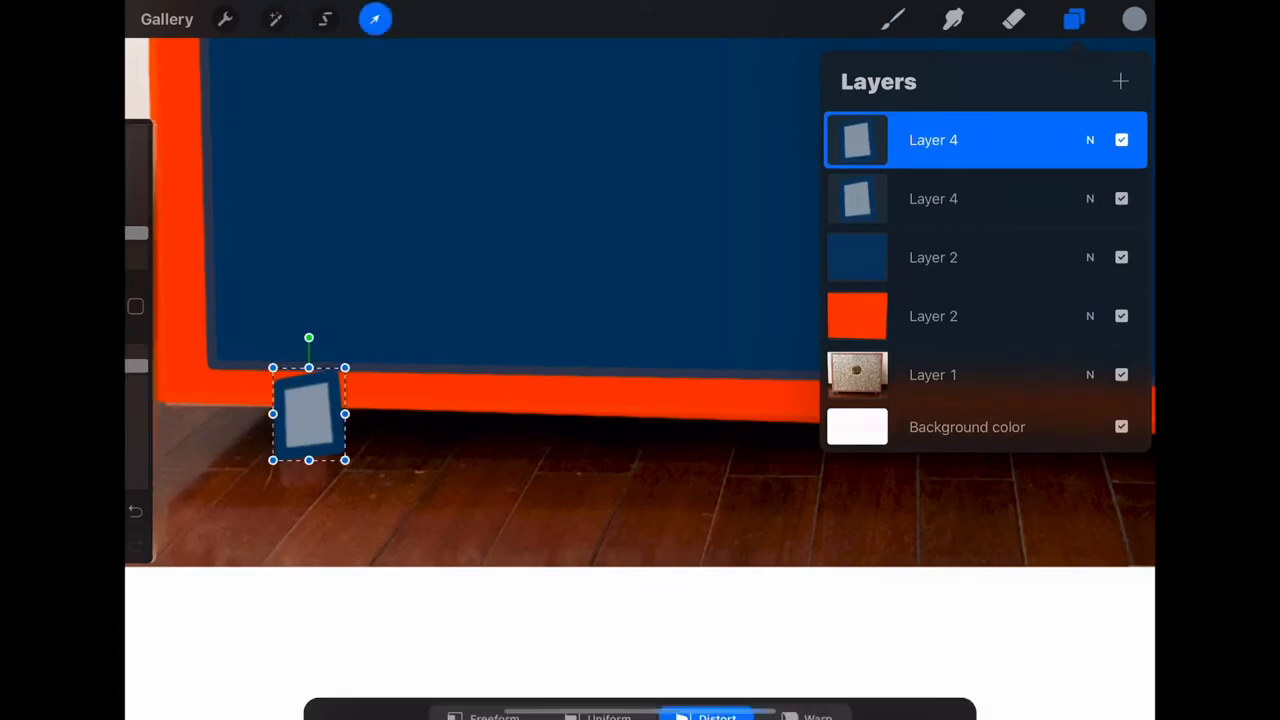
left_click_drag(309, 414, 684, 432)
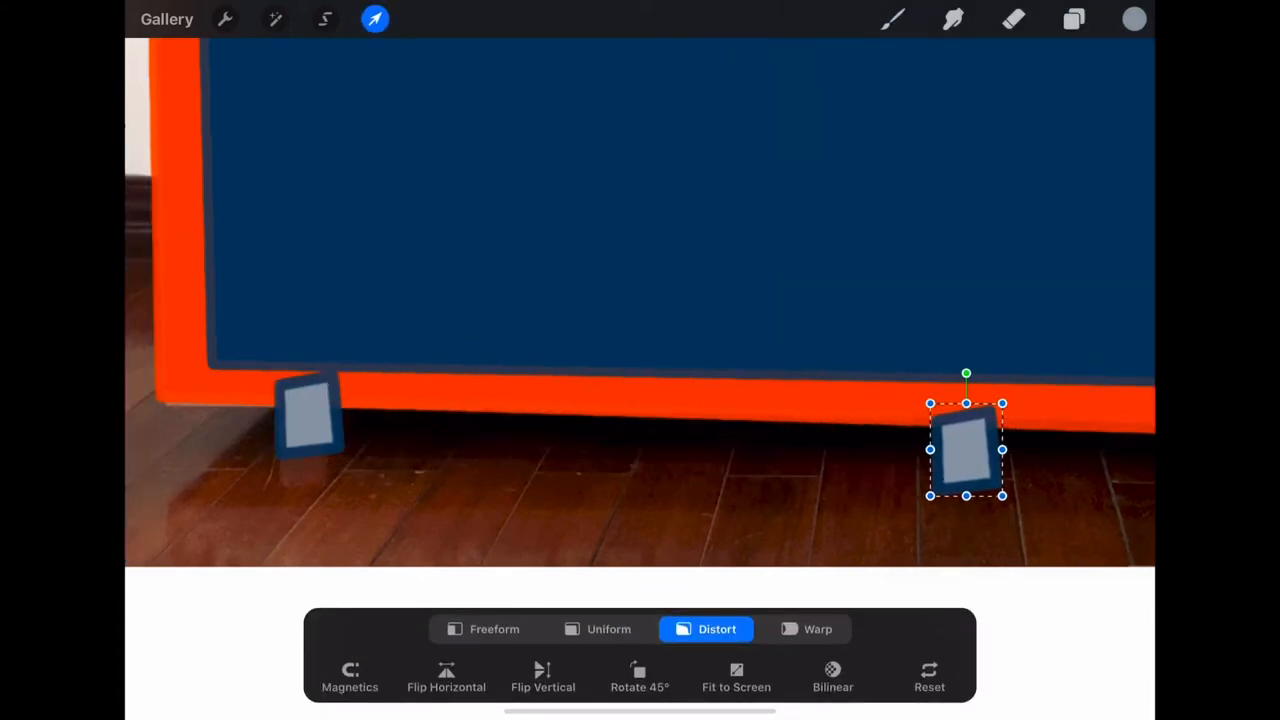
left_click_drag(1002, 448, 1008, 470)
left_click(893, 19)
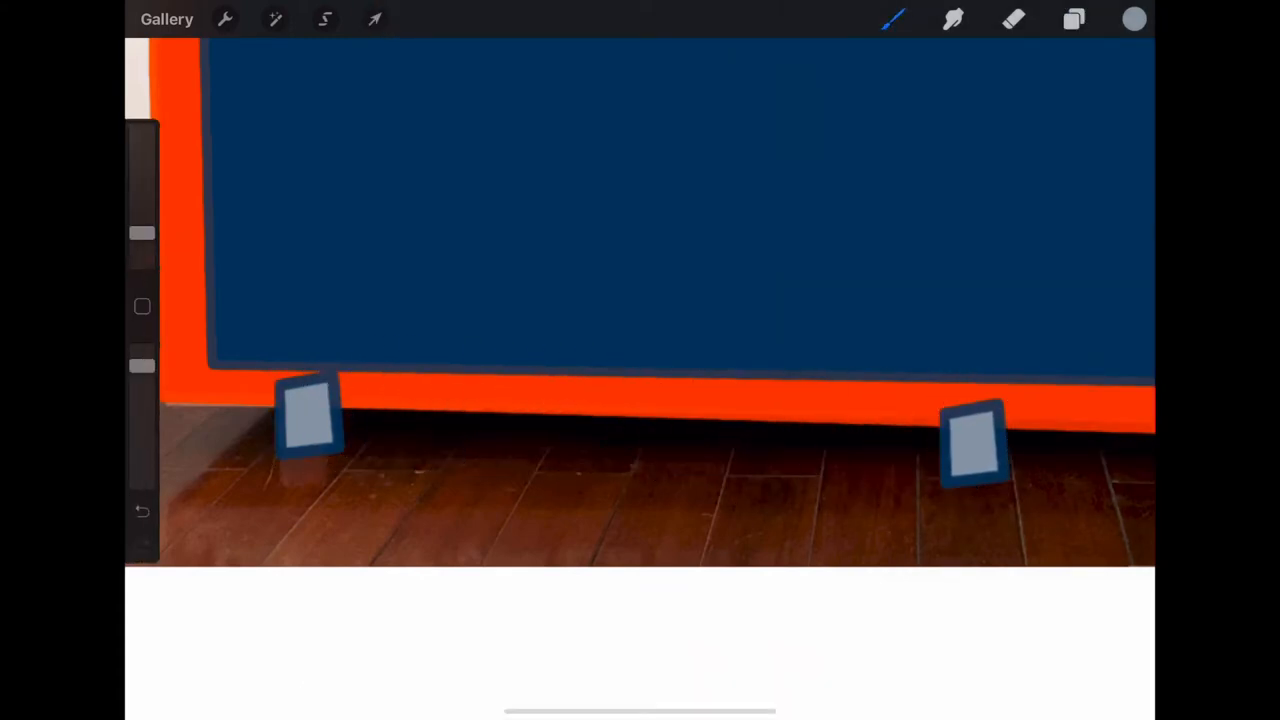
scroll(640, 300, "down", 5)
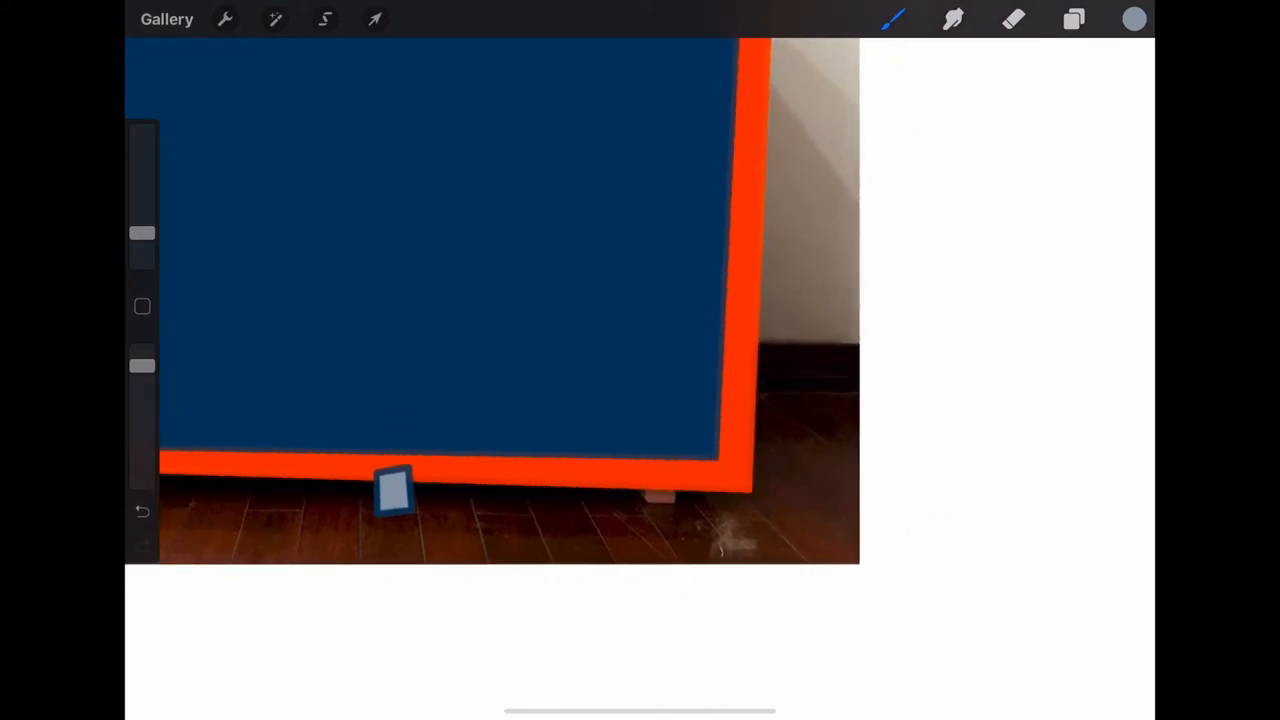
- Reposition the copied foot at the corner, skew its bottom to the frame's slant and narrow it
left_click(374, 19)
mouse_move(415, 490)
left_mouse_down()
mouse_move(437, 505)
mouse_move(390, 520)
mouse_move(418, 492)
left_mouse_up()
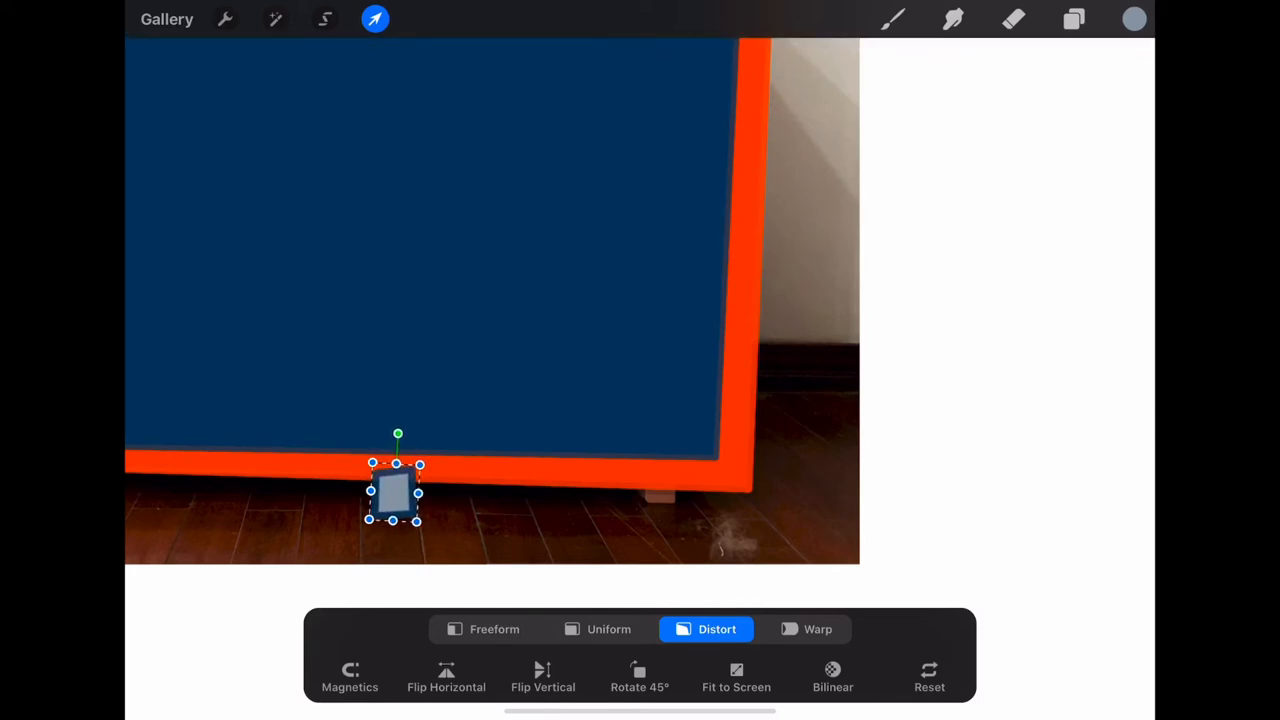
left_click(893, 19)
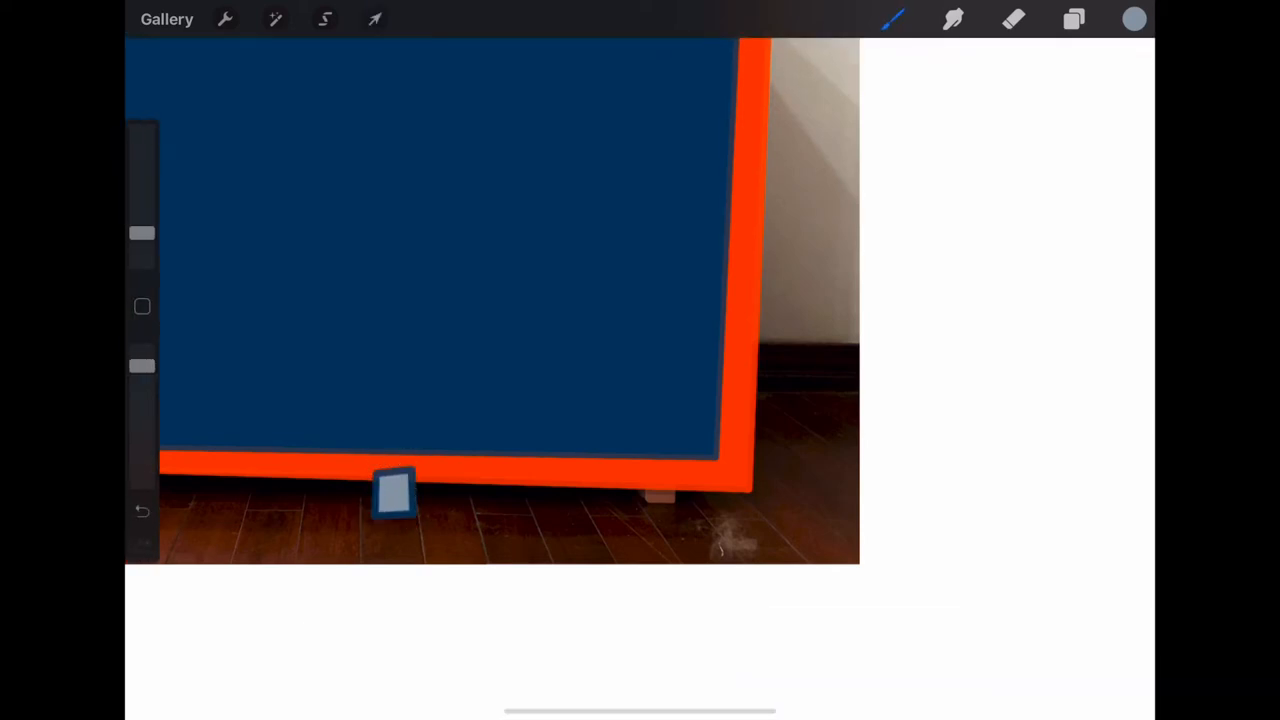
scroll(500, 300, "up", 5)
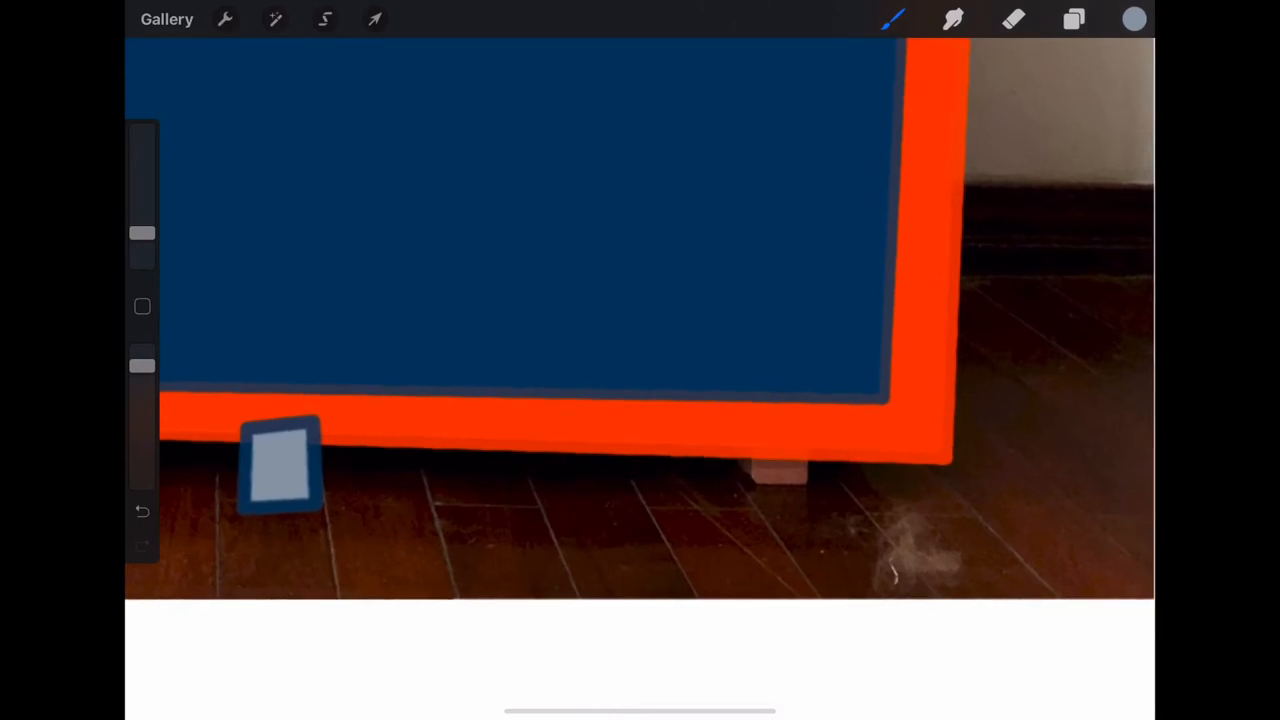
left_click(374, 19)
mouse_move(280, 465)
left_mouse_down()
mouse_move(762, 475)
mouse_move(797, 458)
left_mouse_up()
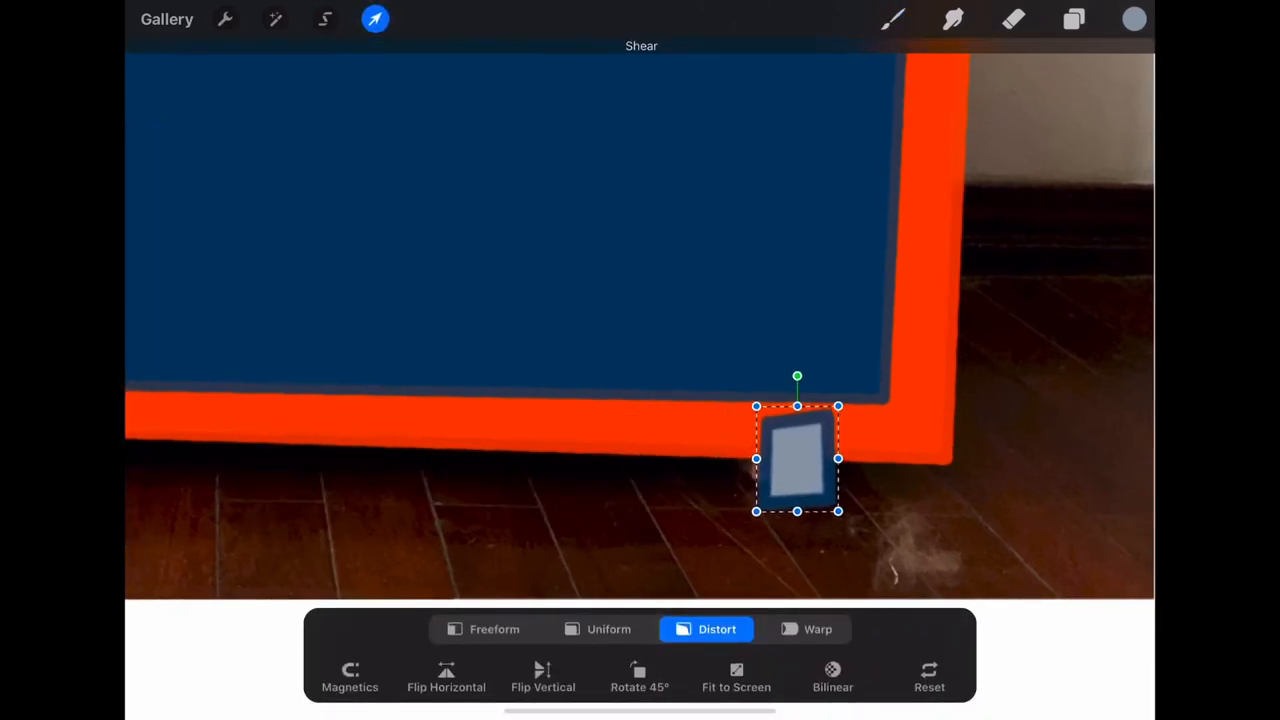
left_click_drag(756, 511, 743, 498)
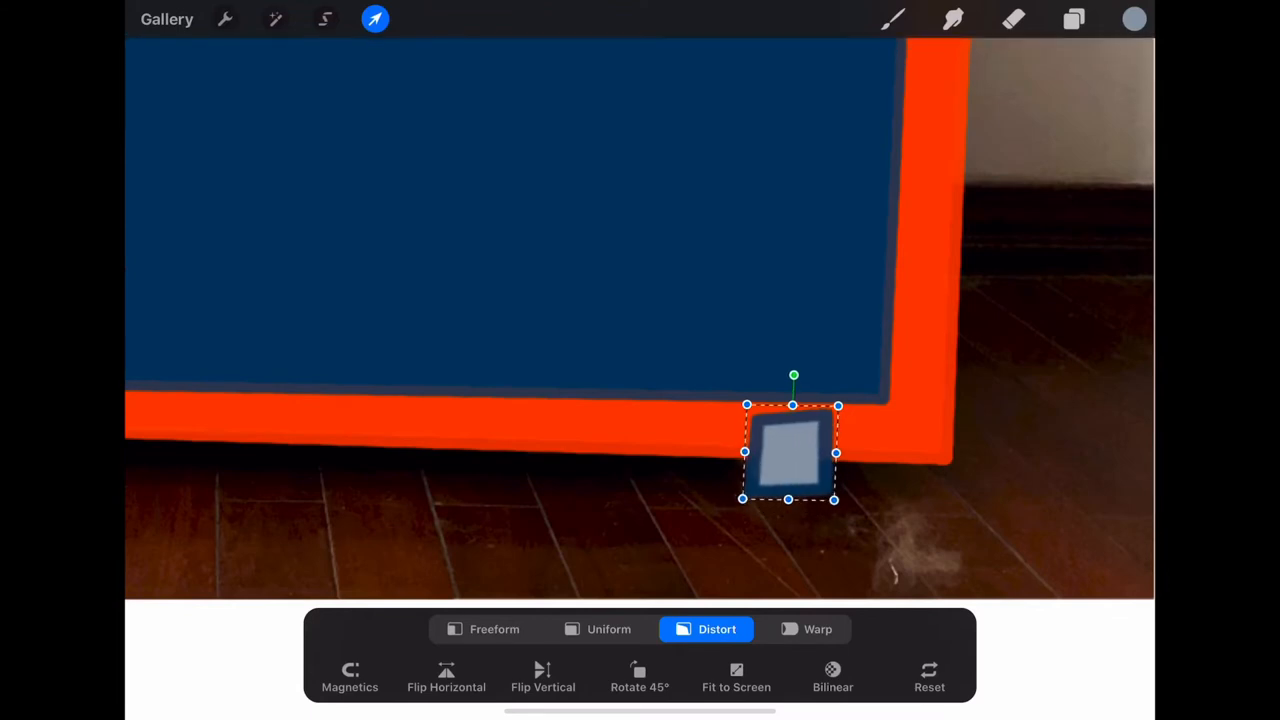
left_click_drag(836, 452, 788, 452)
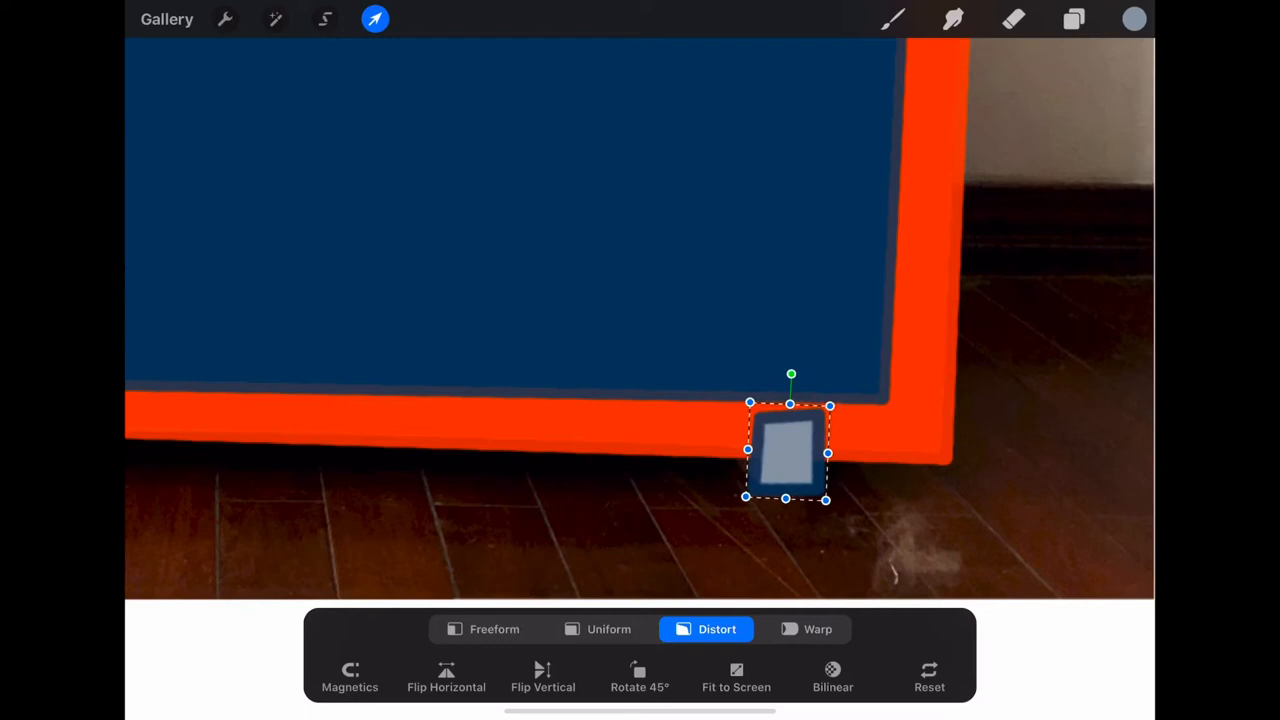
left_click(374, 19)
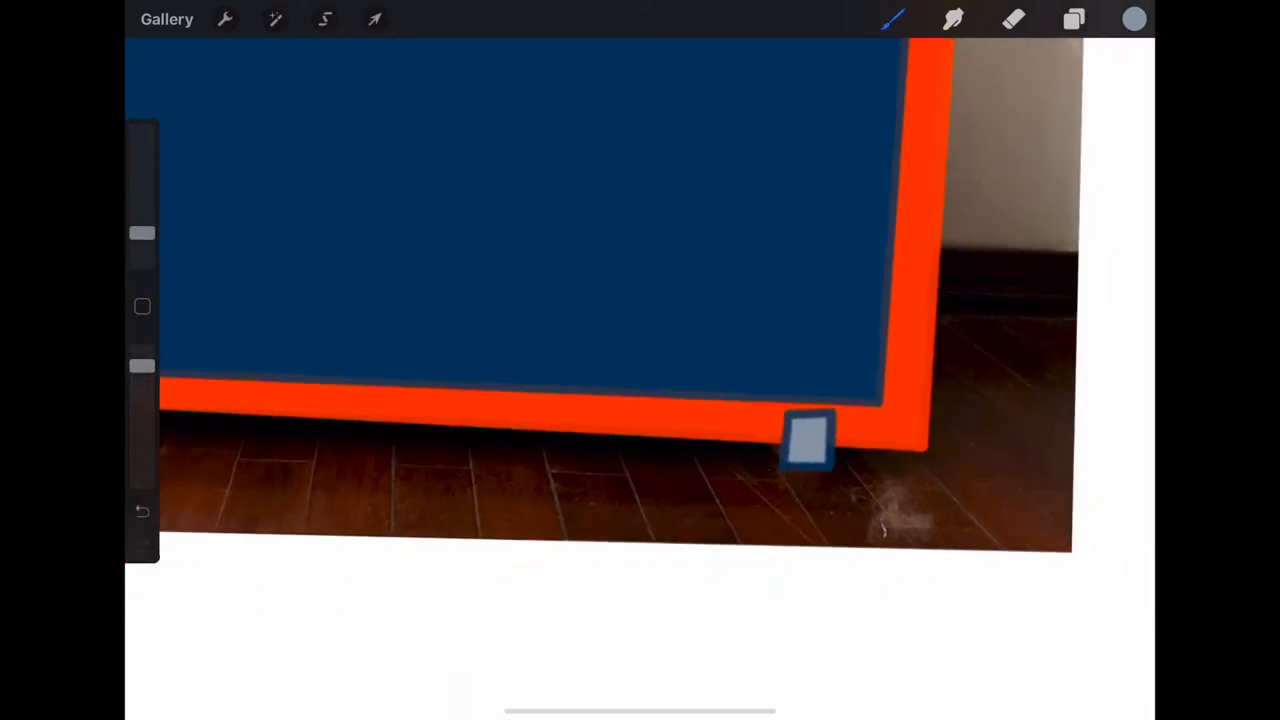
scroll(640, 300, "down", 3)
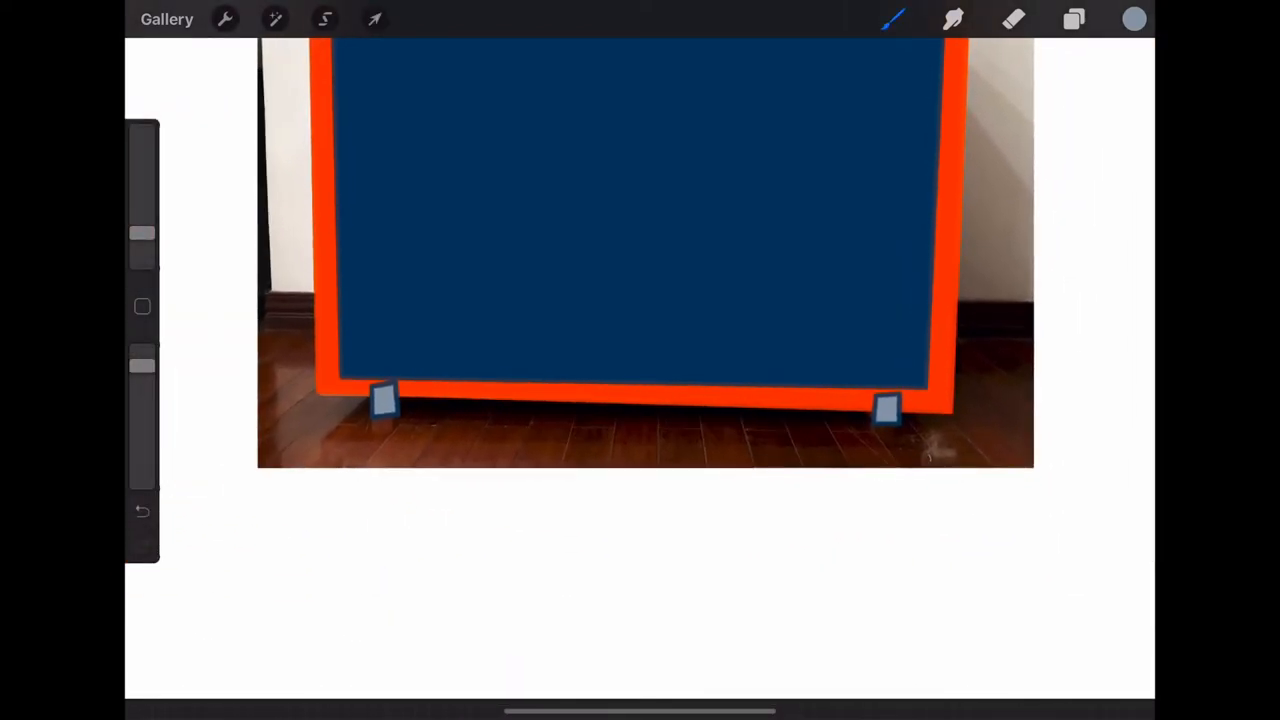
- Move both foot layers below the red frame layer and hide the blue door panel
left_click(1074, 19)
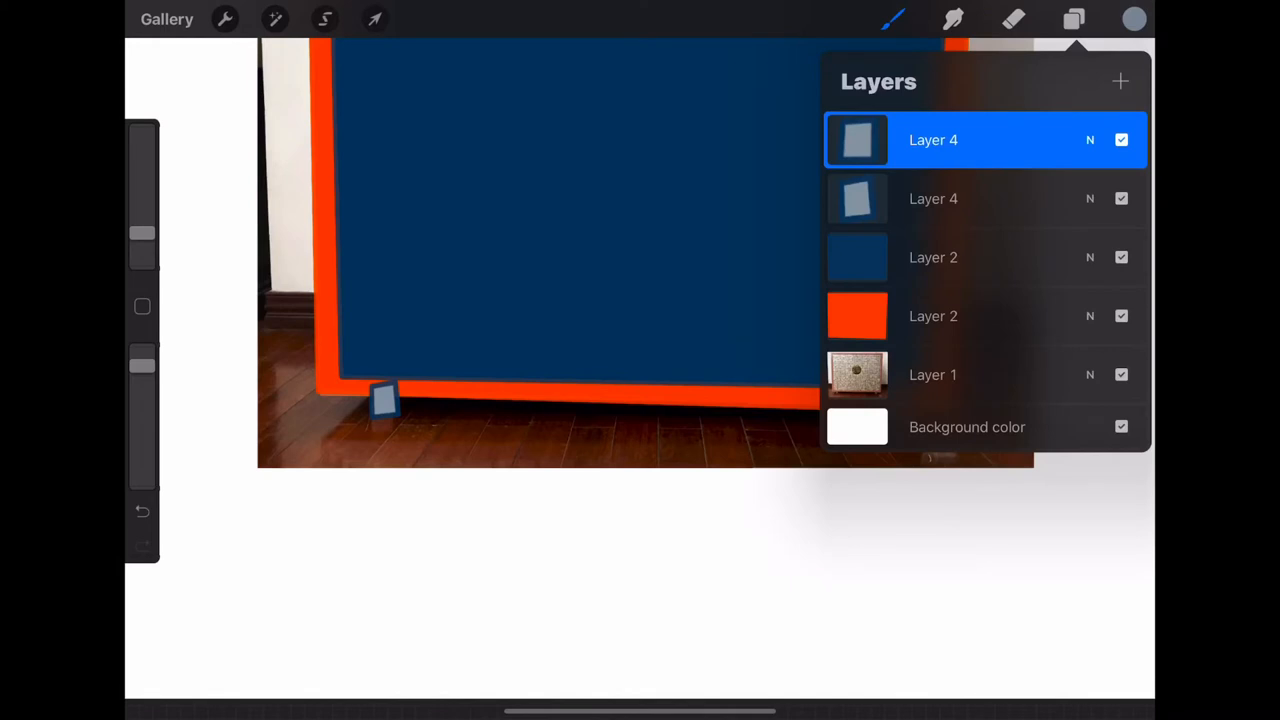
left_click_drag(985, 140, 985, 312)
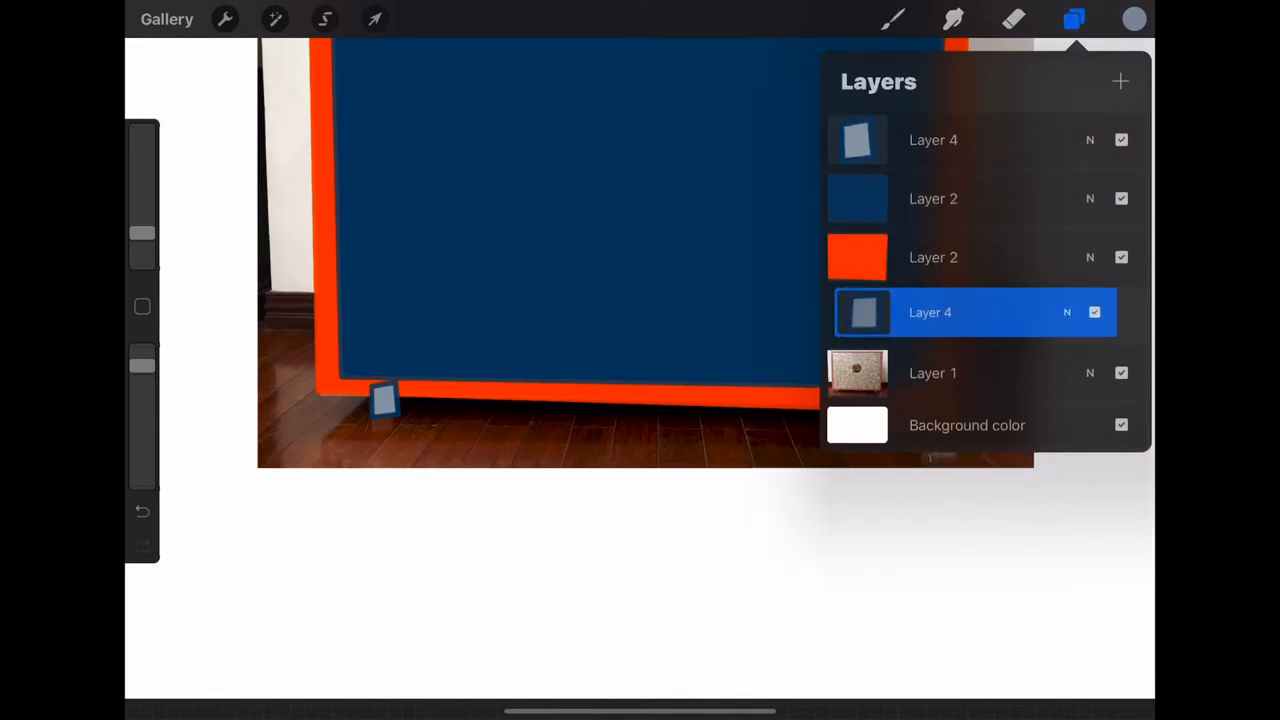
left_click_drag(985, 140, 985, 313)
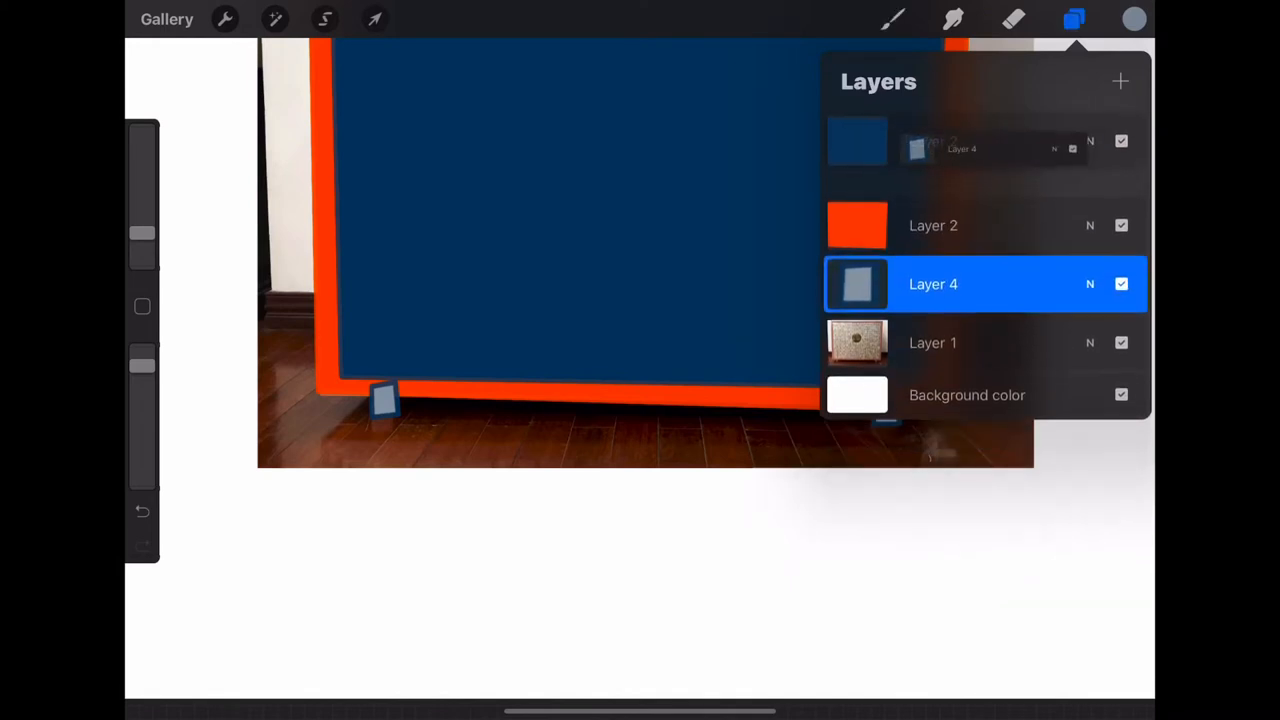
left_click(600, 550)
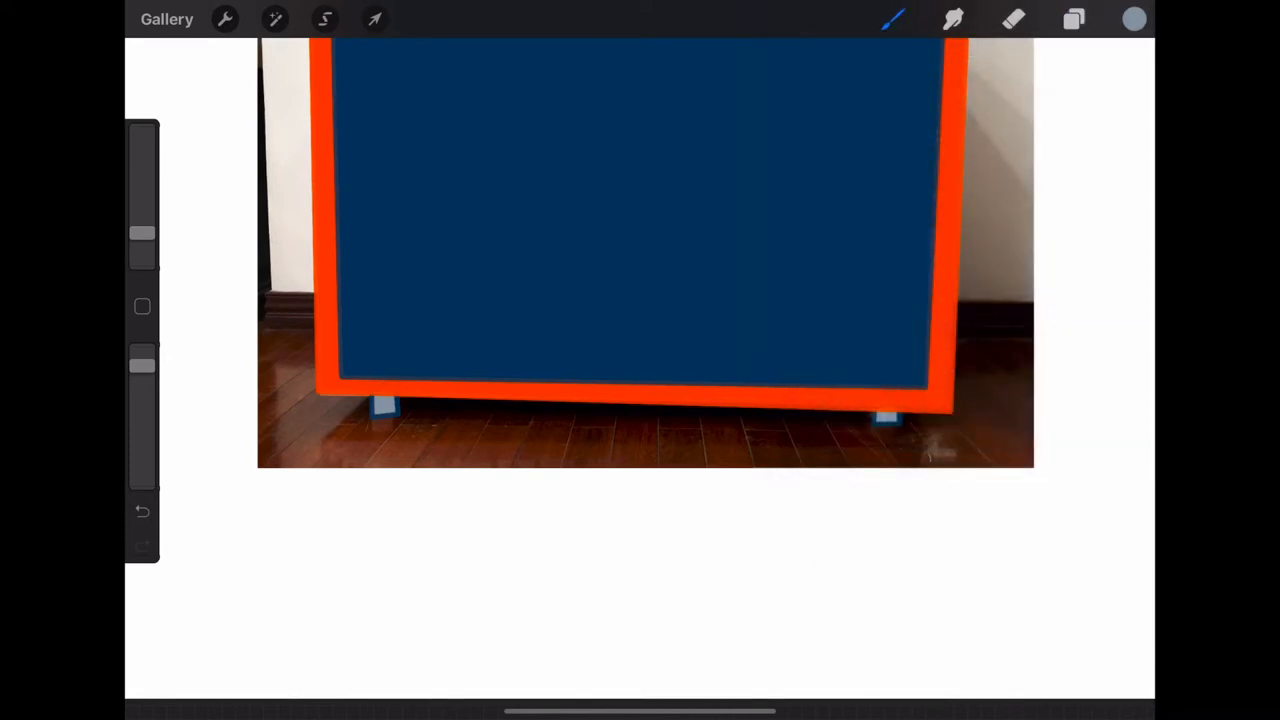
left_click(1073, 19)
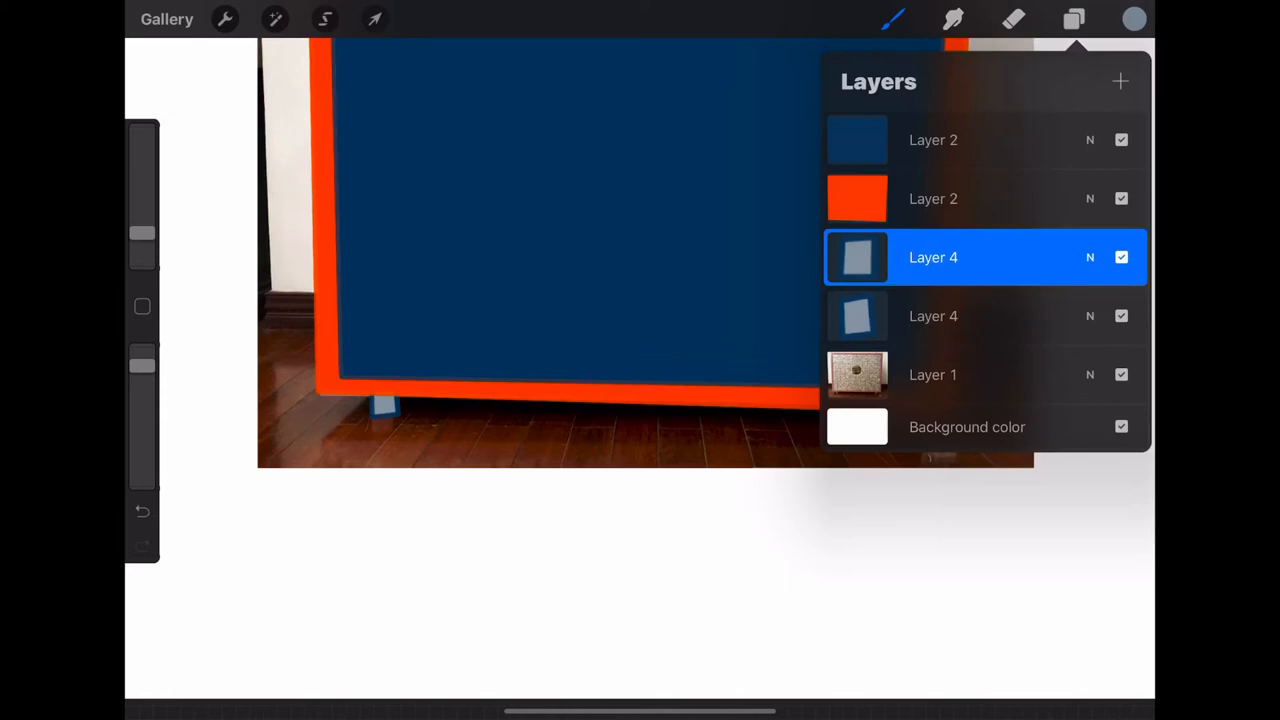
left_click(1121, 140)
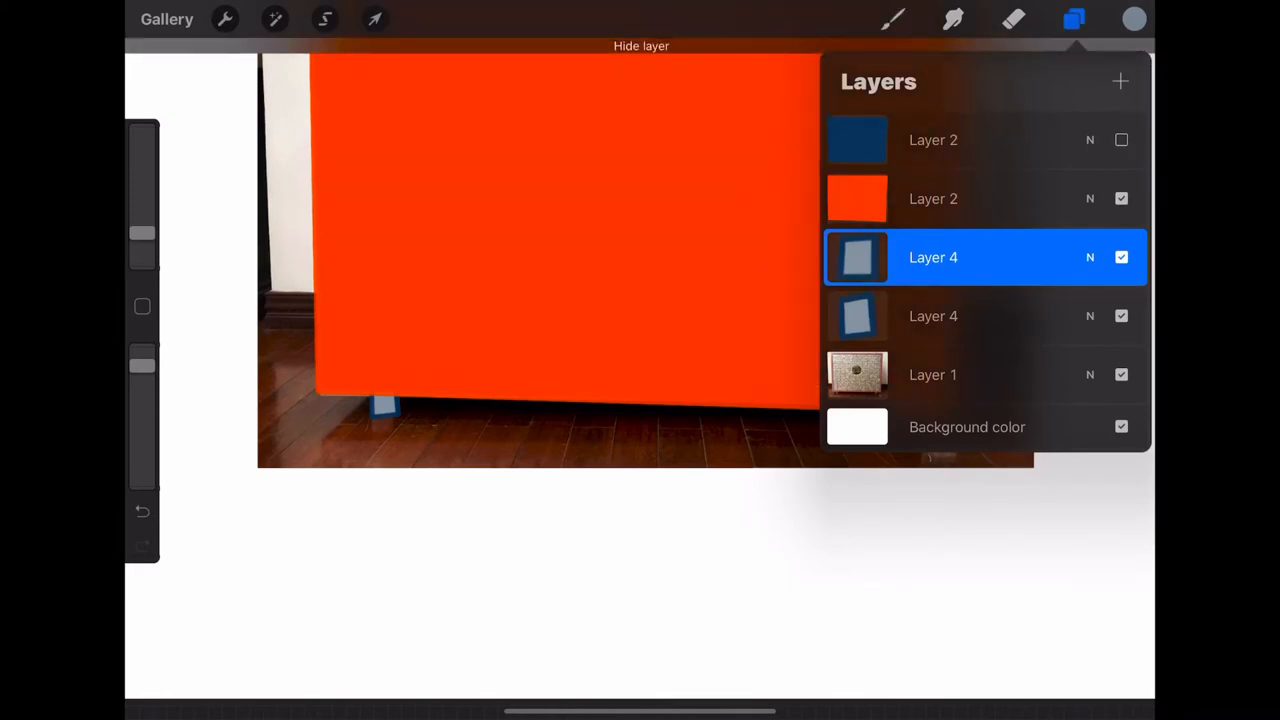
- Choose black as the painting colour and add a new layer above the door panel layer
left_click(1134, 19)
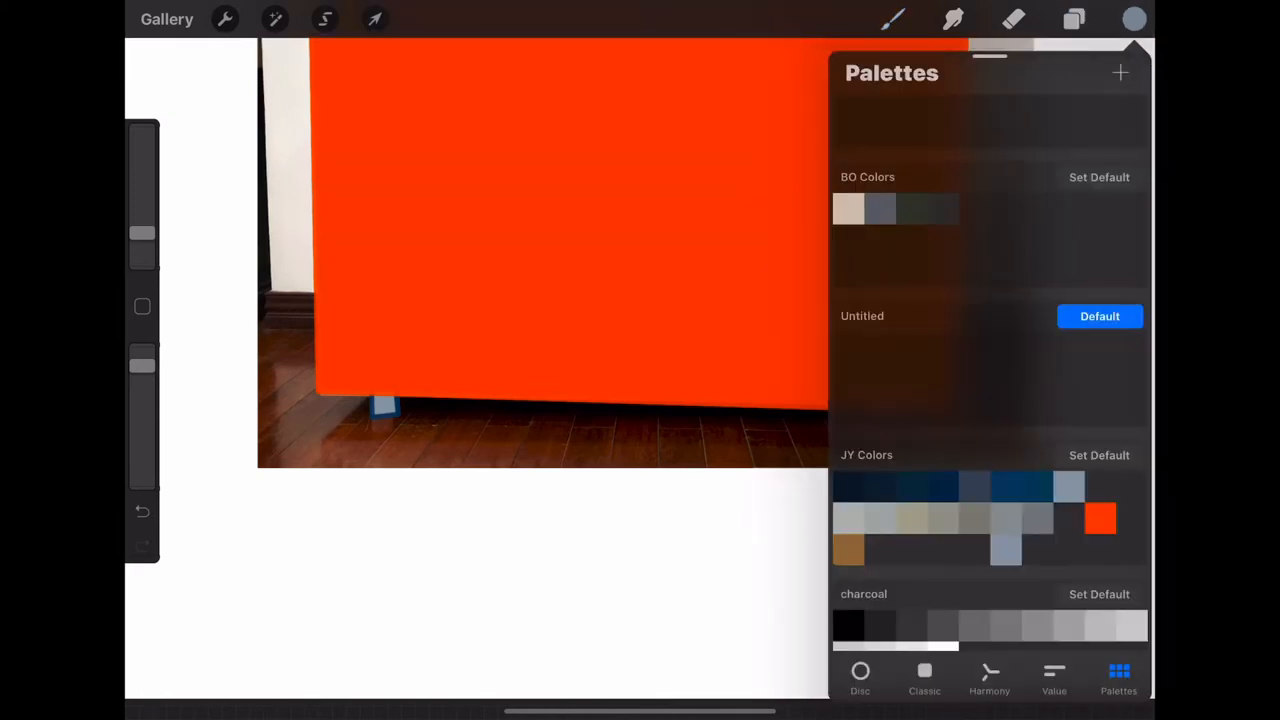
left_click(849, 626)
left_click(1073, 19)
left_click(960, 140)
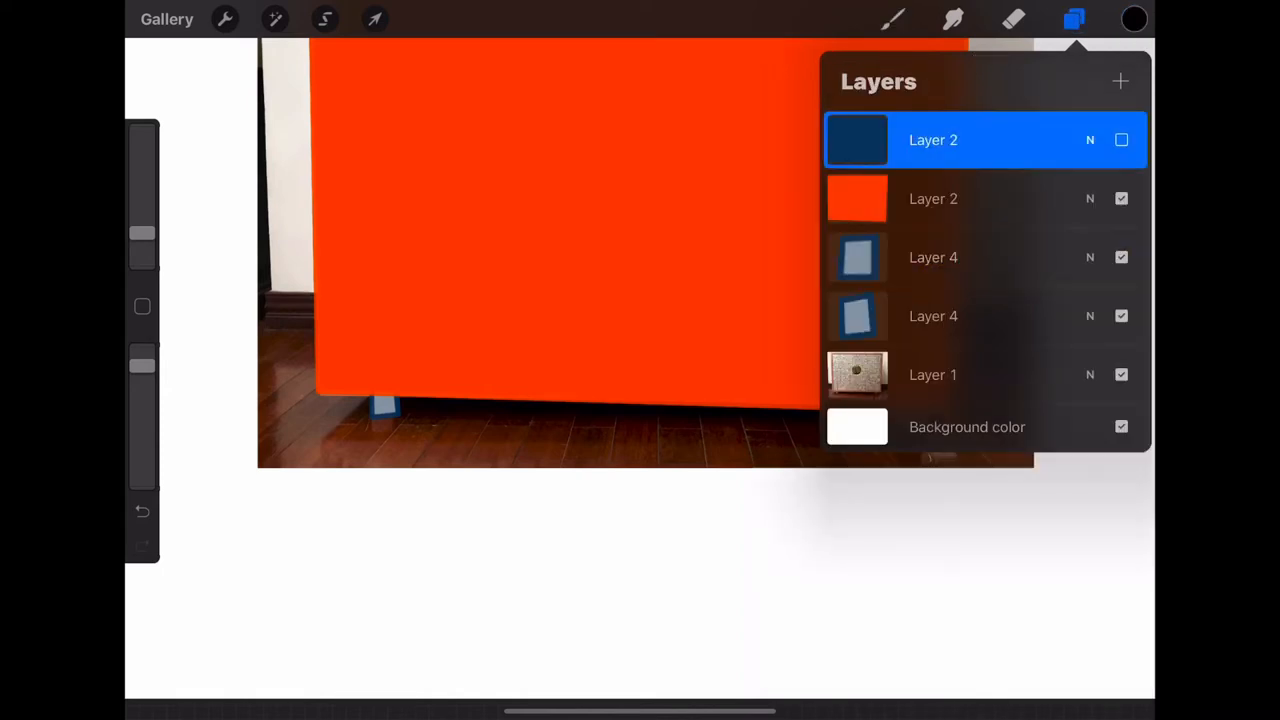
left_click(1120, 81)
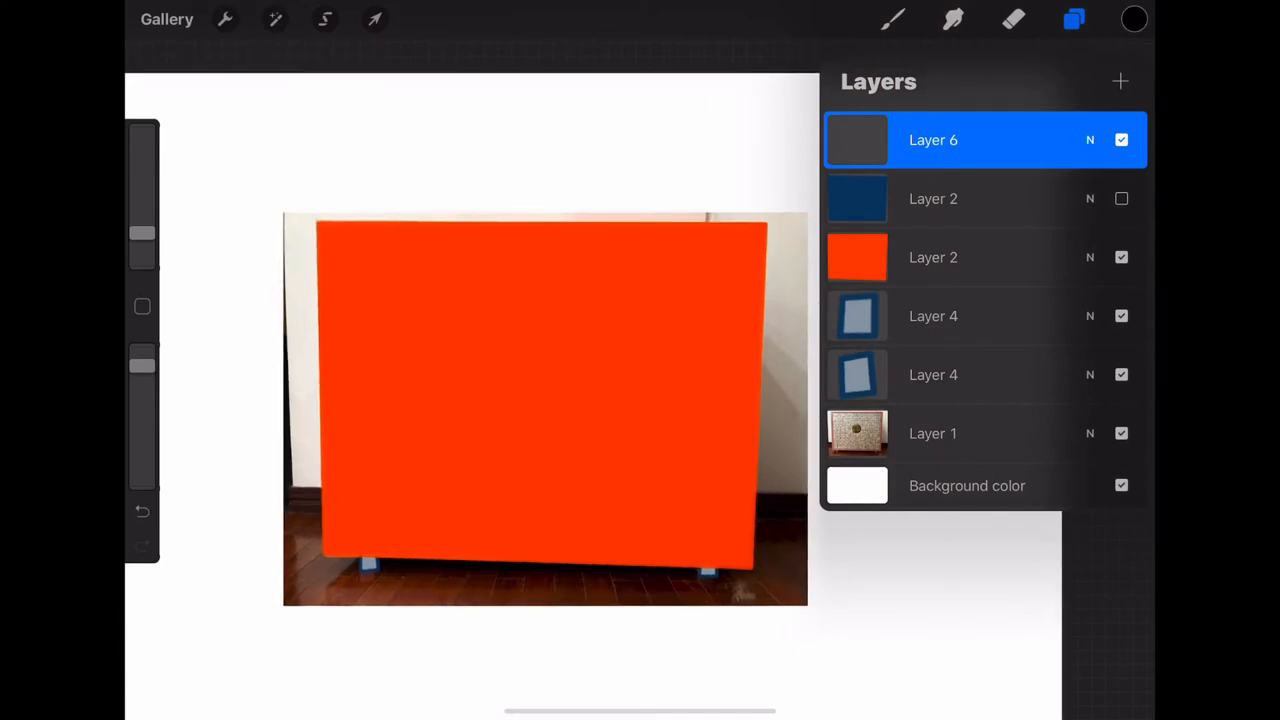
- Hide the red frame layer and draw a snapped-straight black line down the cabinet's centre seam
left_click(1121, 257)
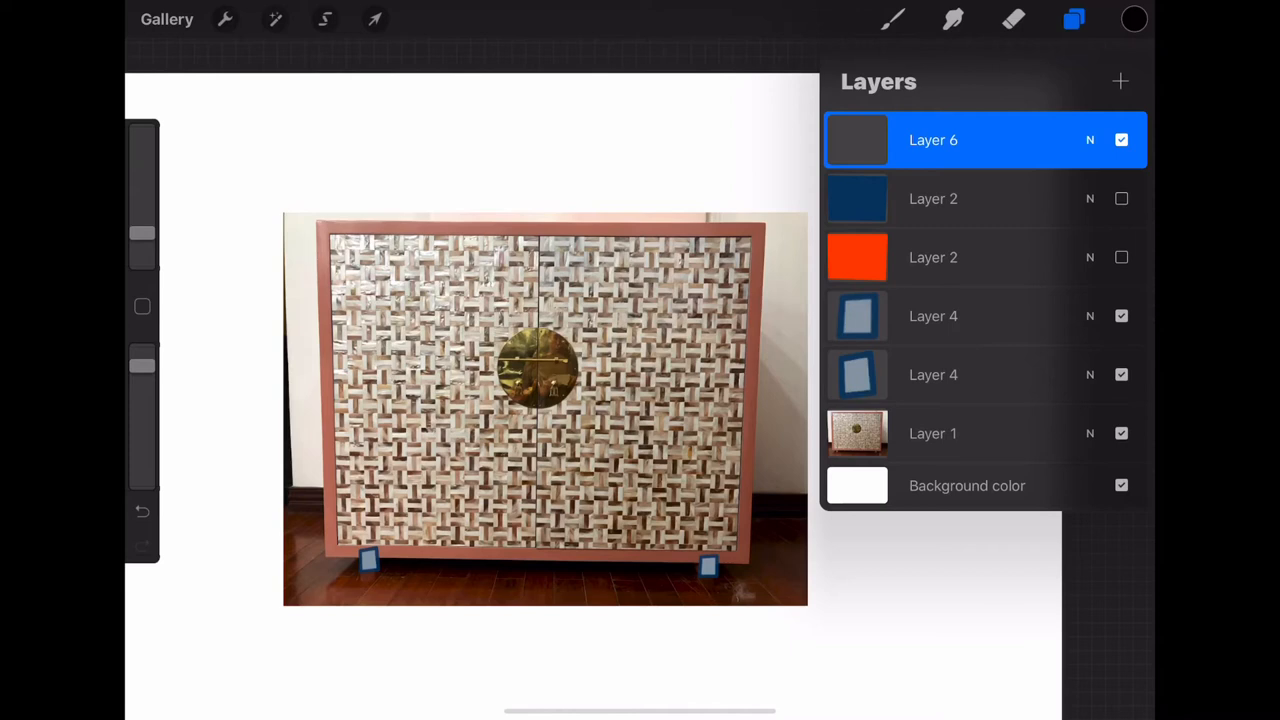
left_click(600, 400)
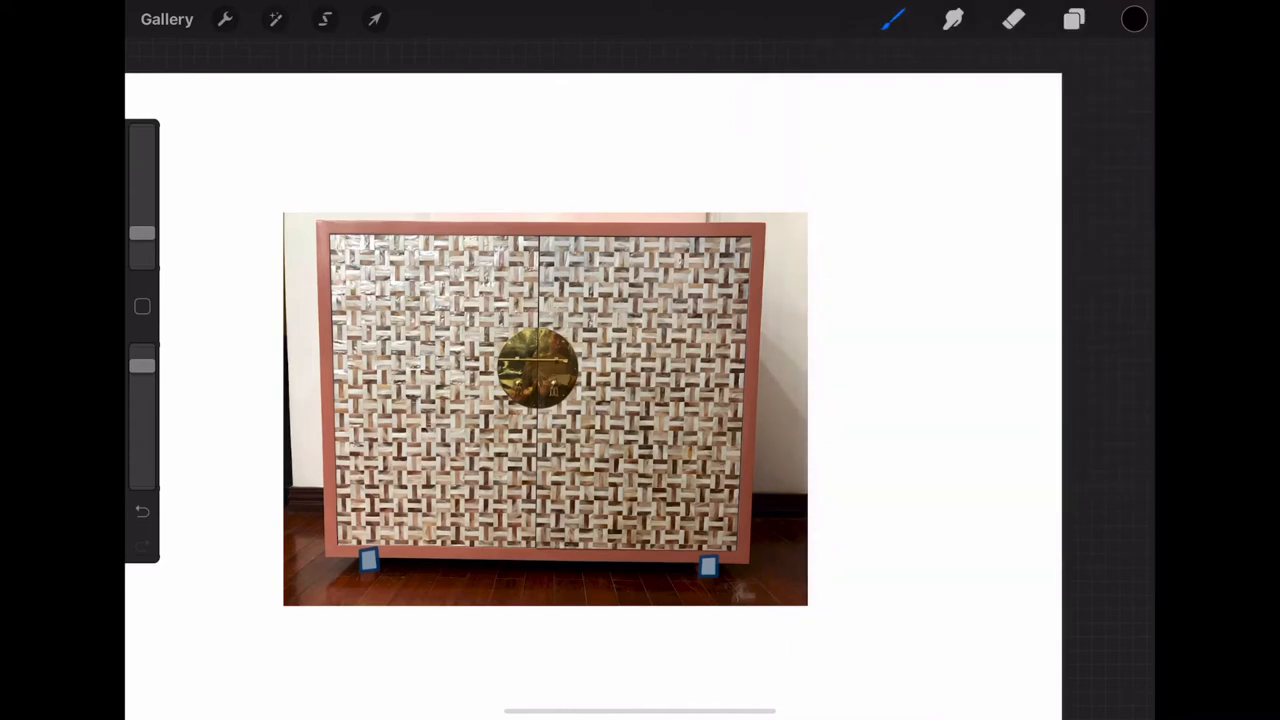
left_click_drag(538, 236, 535, 548)
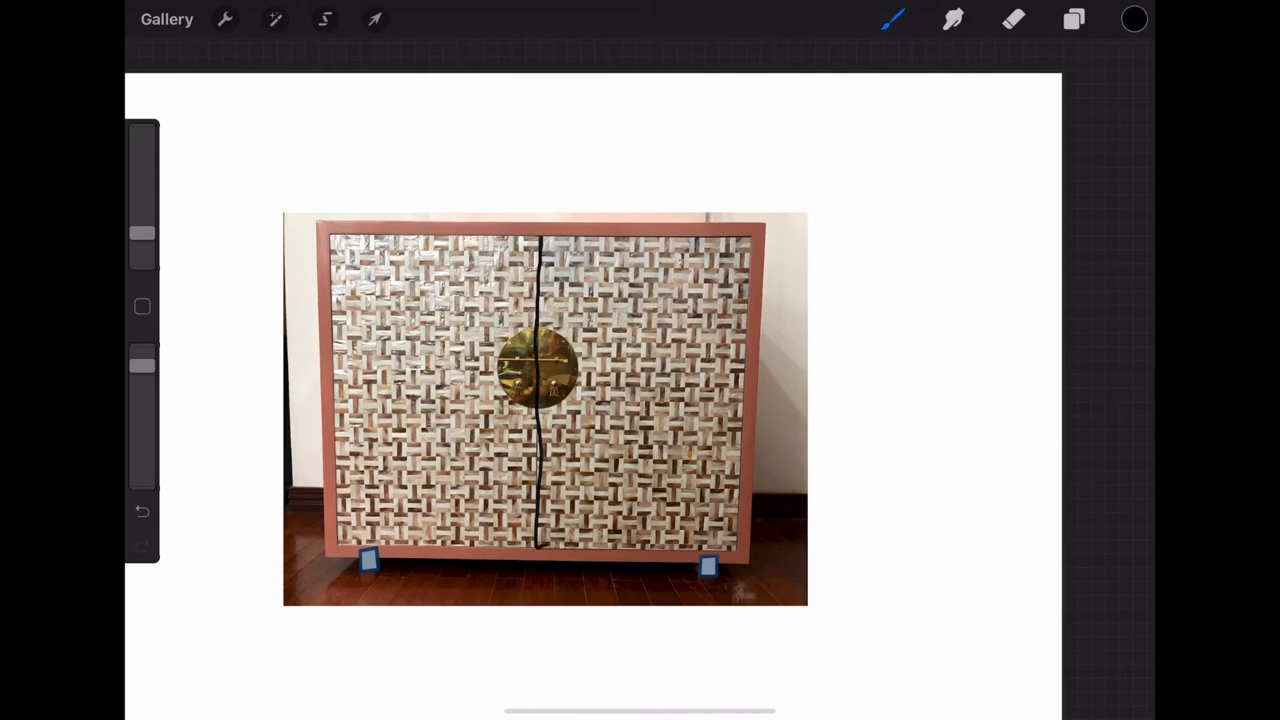
key("ctrl+z")
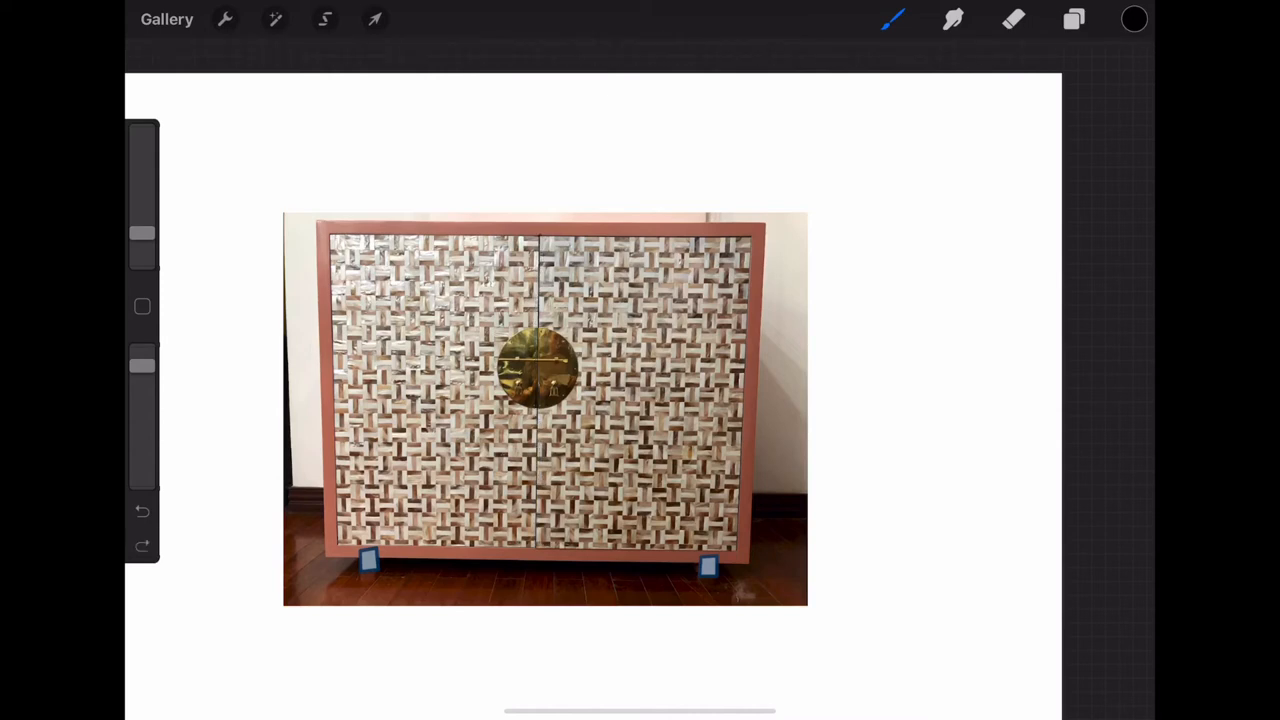
left_click_drag(540, 236, 540, 552)
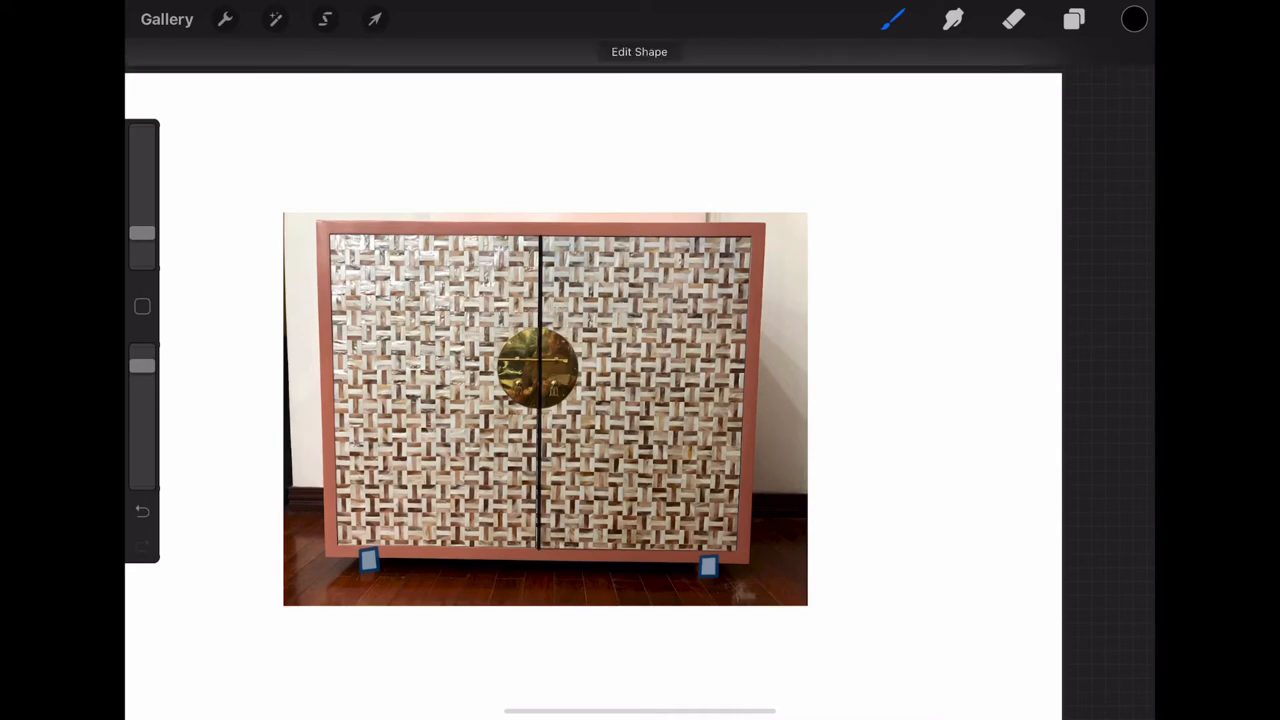
- Show the blue door panel and red frame again and select the door panel layer
left_click(1074, 19)
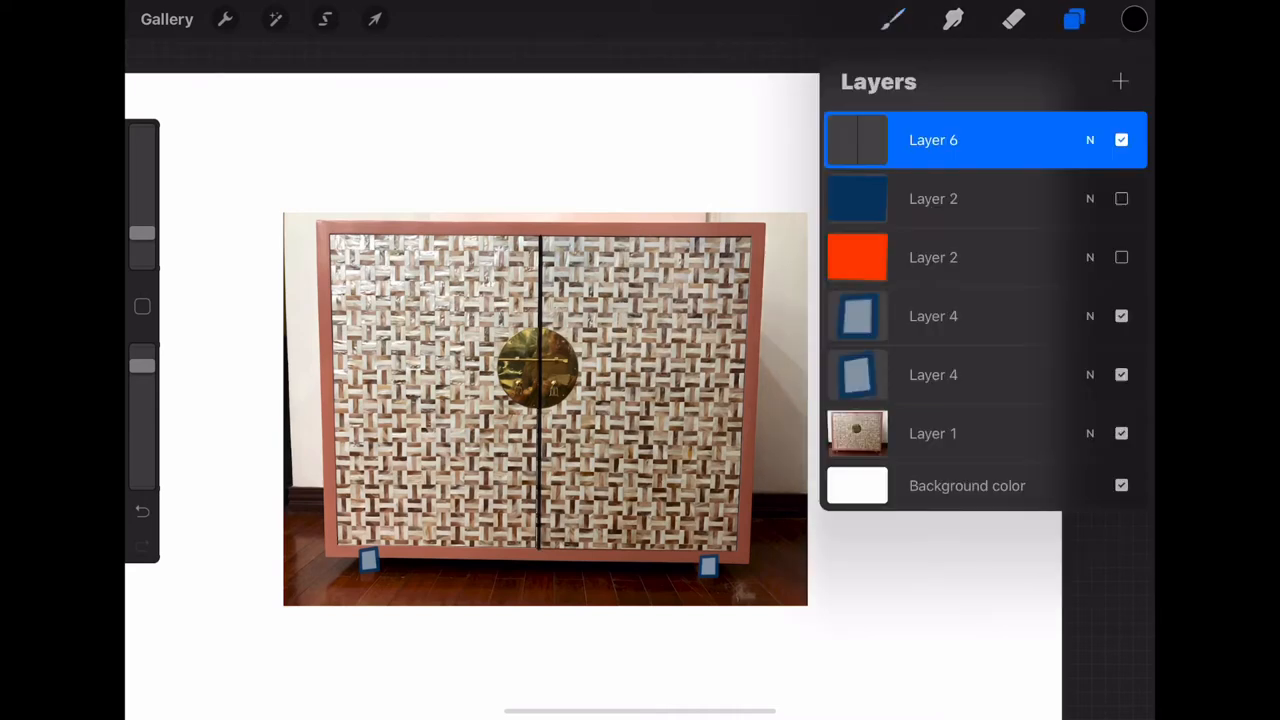
left_click(1121, 198)
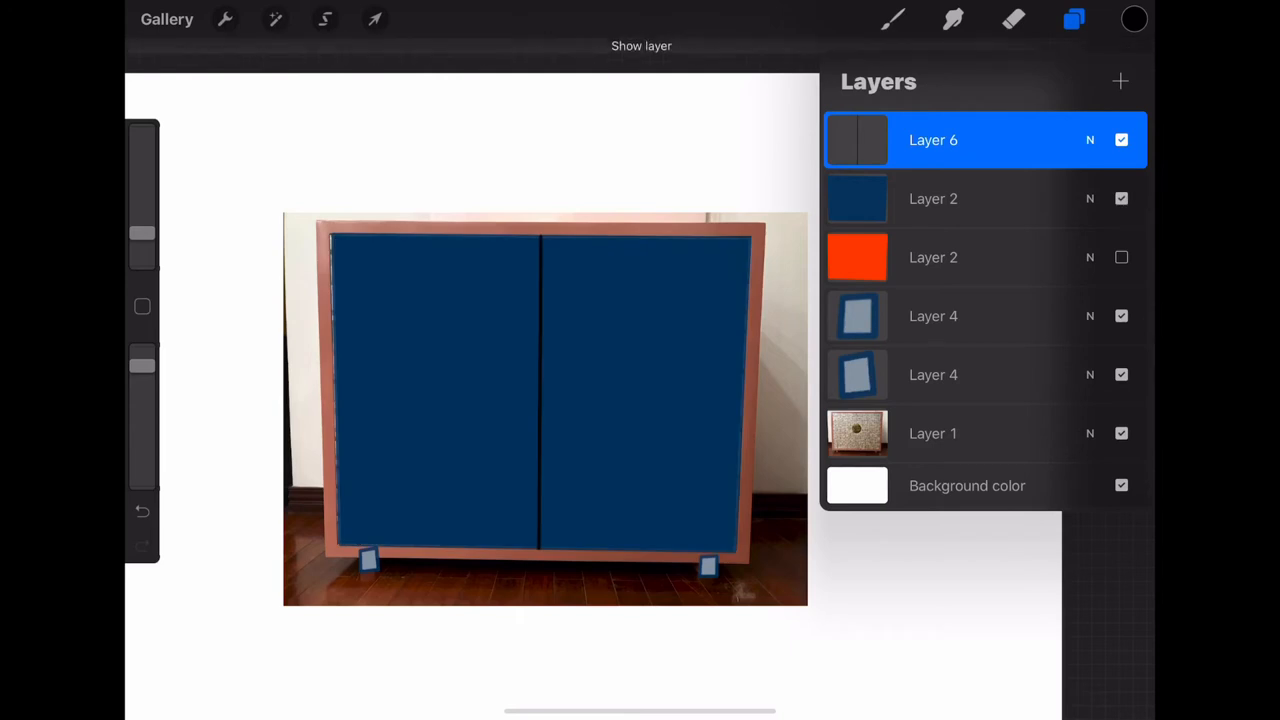
left_click(1121, 257)
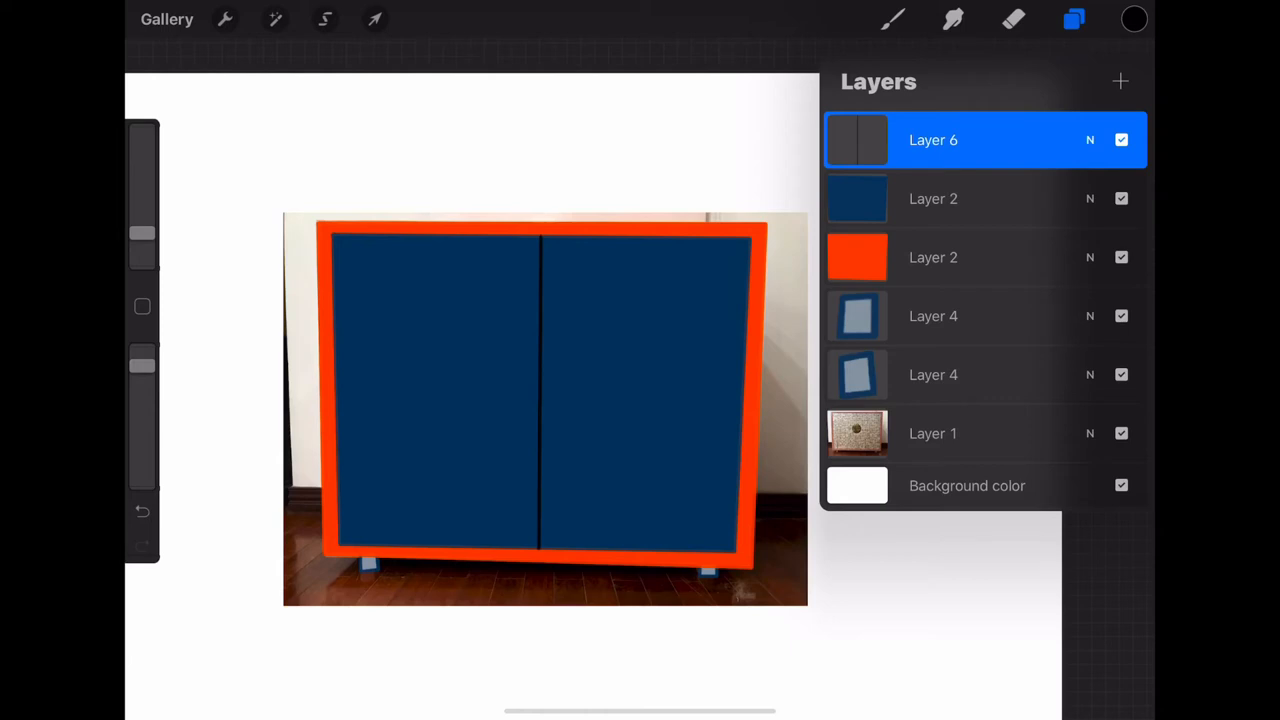
left_click(985, 198)
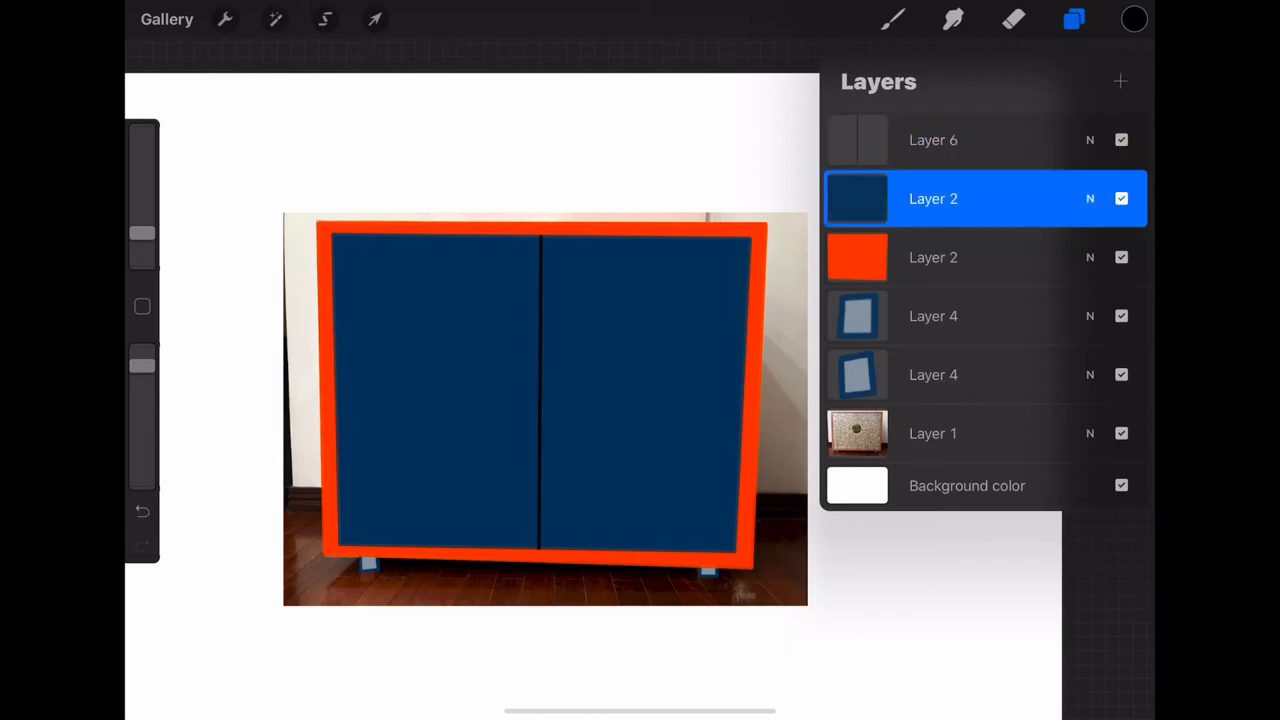
- Add a new empty Layer 7 and bring up the Actions > Add insert options
left_click(1120, 81)
left_click(225, 19)
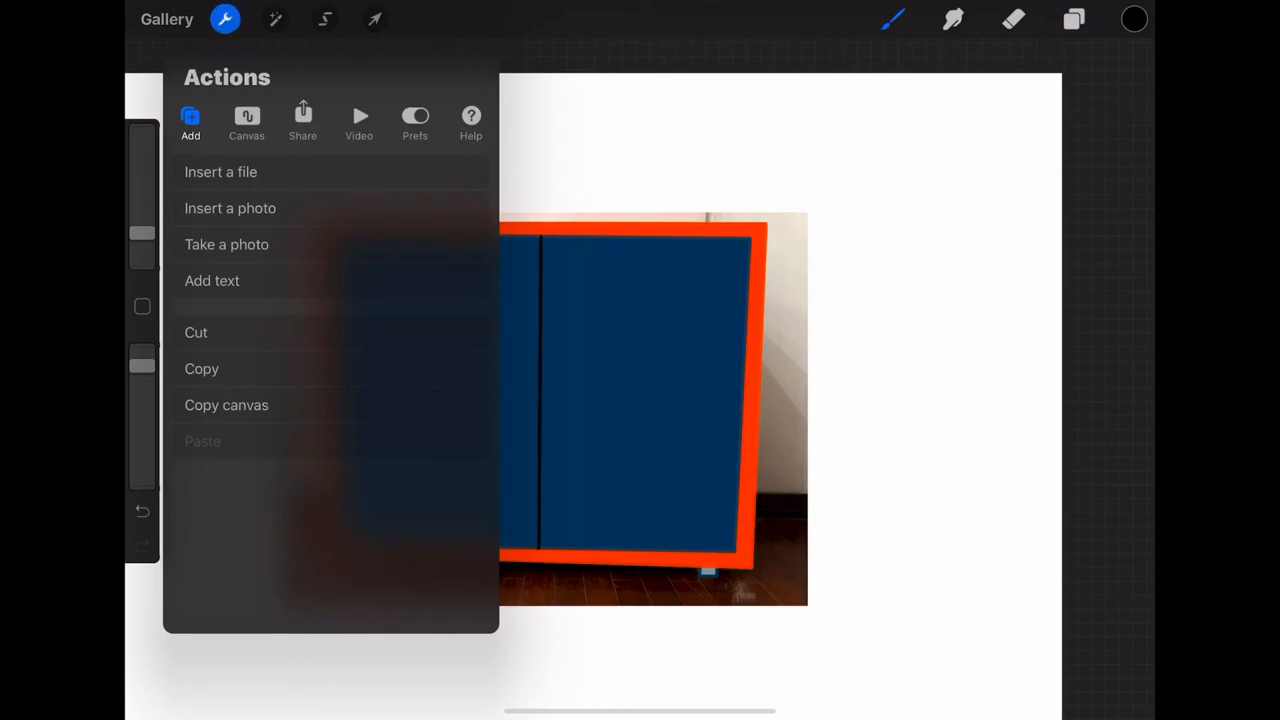
- Dismiss the insert options and add another empty Layer 8 at the top of the stack
left_click(225, 19)
left_click(1074, 19)
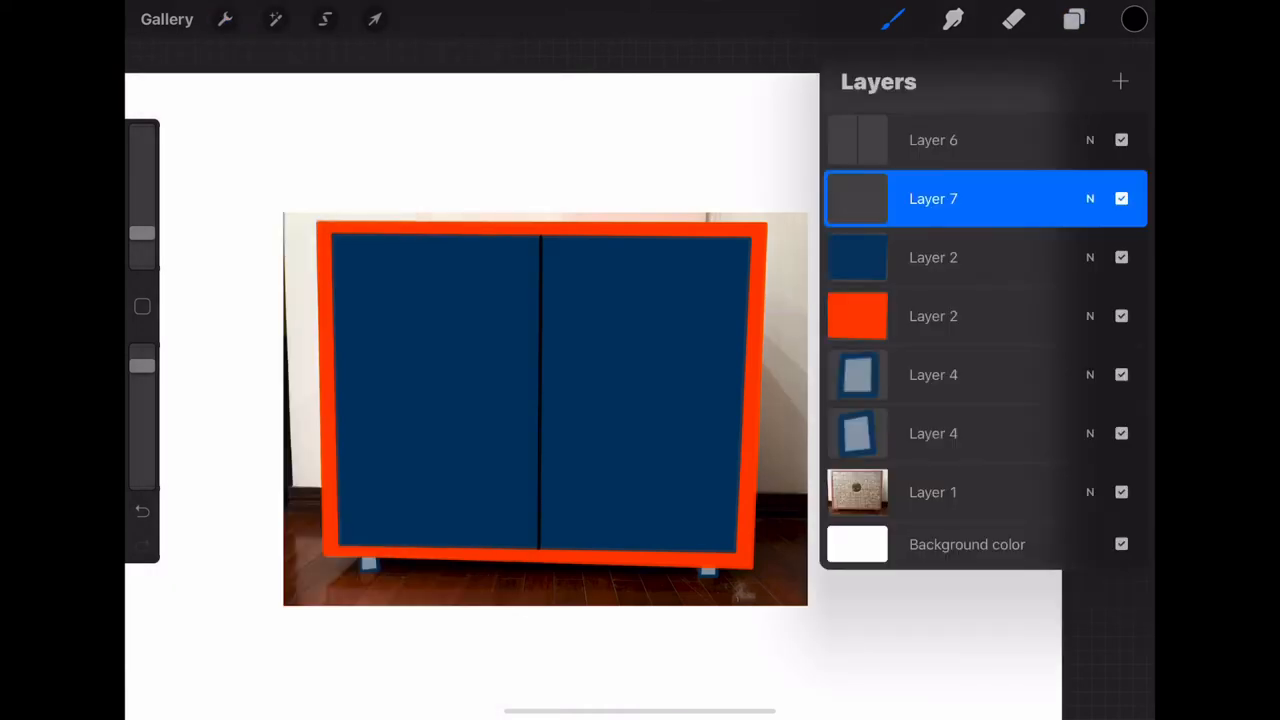
left_click(1120, 81)
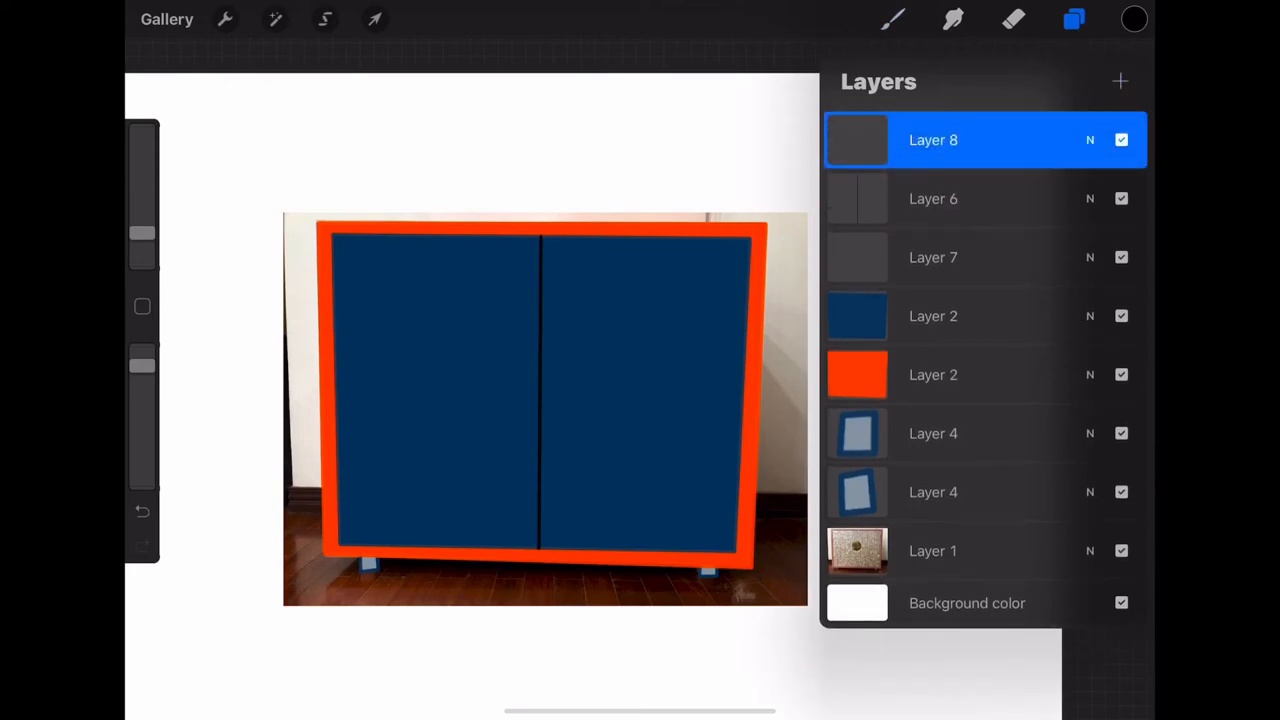
scroll(545, 400, "up", 5)
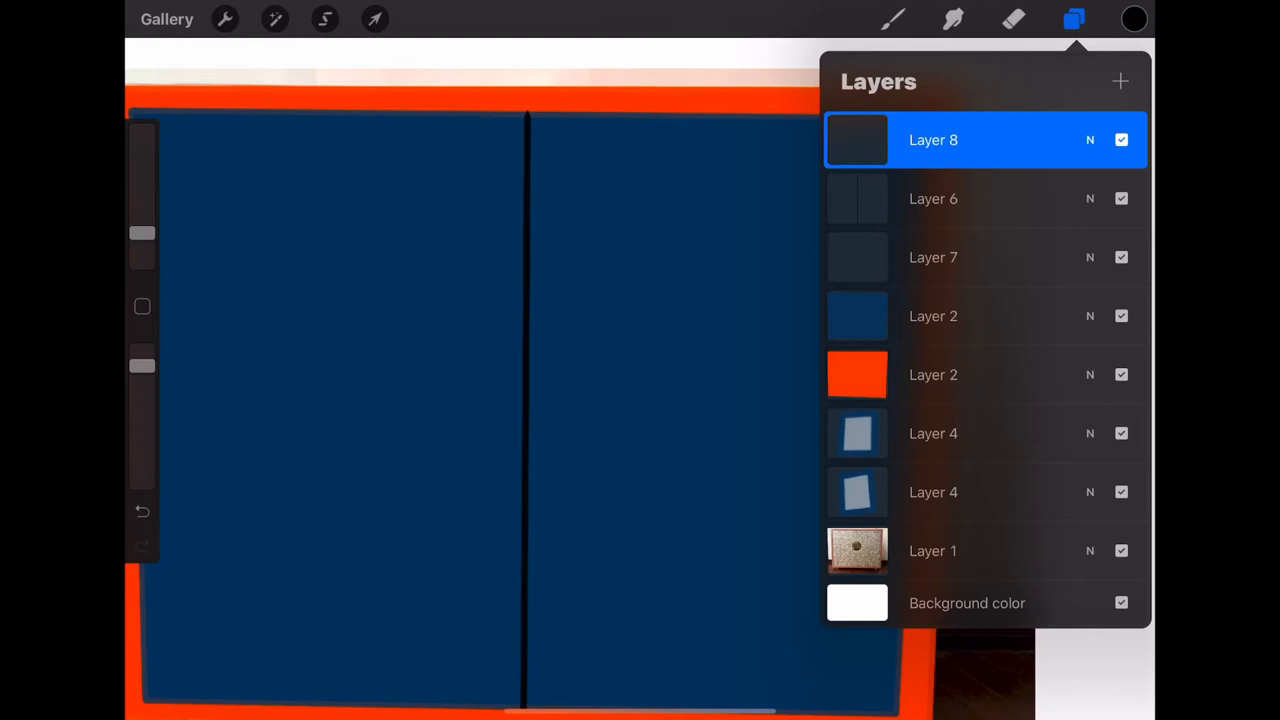
scroll(470, 380, "down", 3)
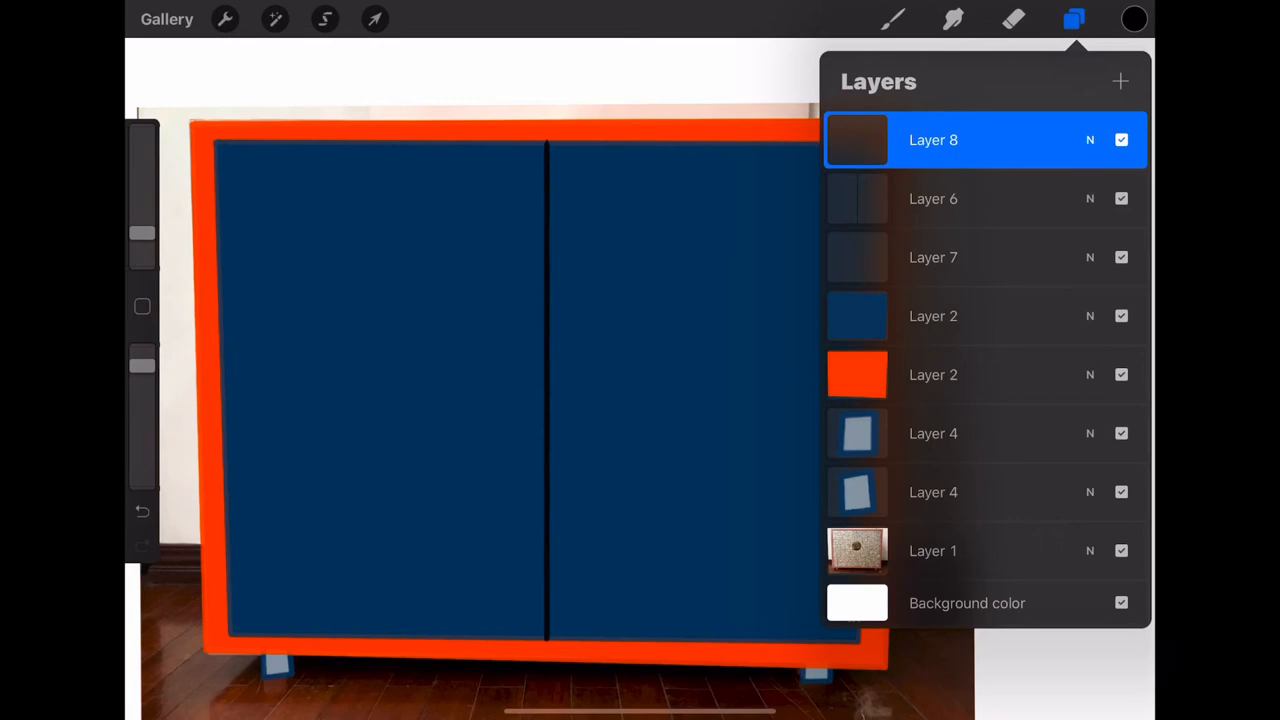
left_click(470, 380)
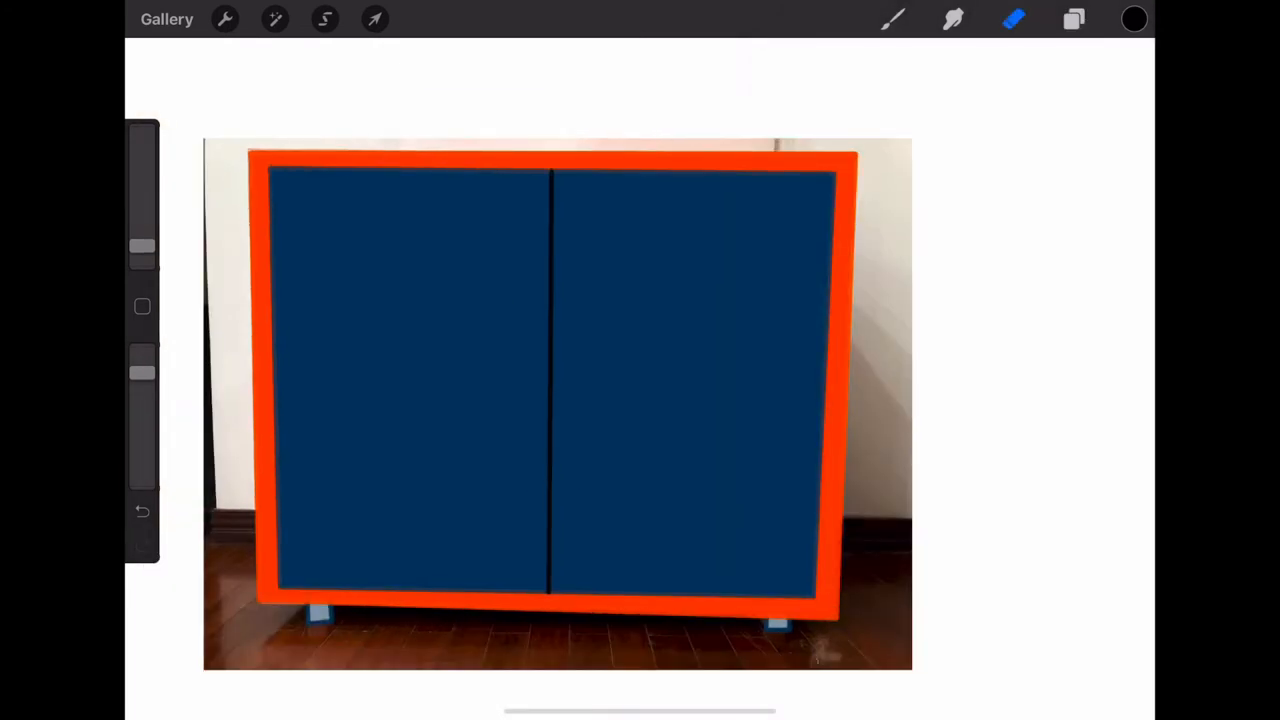
- Switch to the Brush tool and return to the layers list
left_click(1074, 19)
left_click(893, 19)
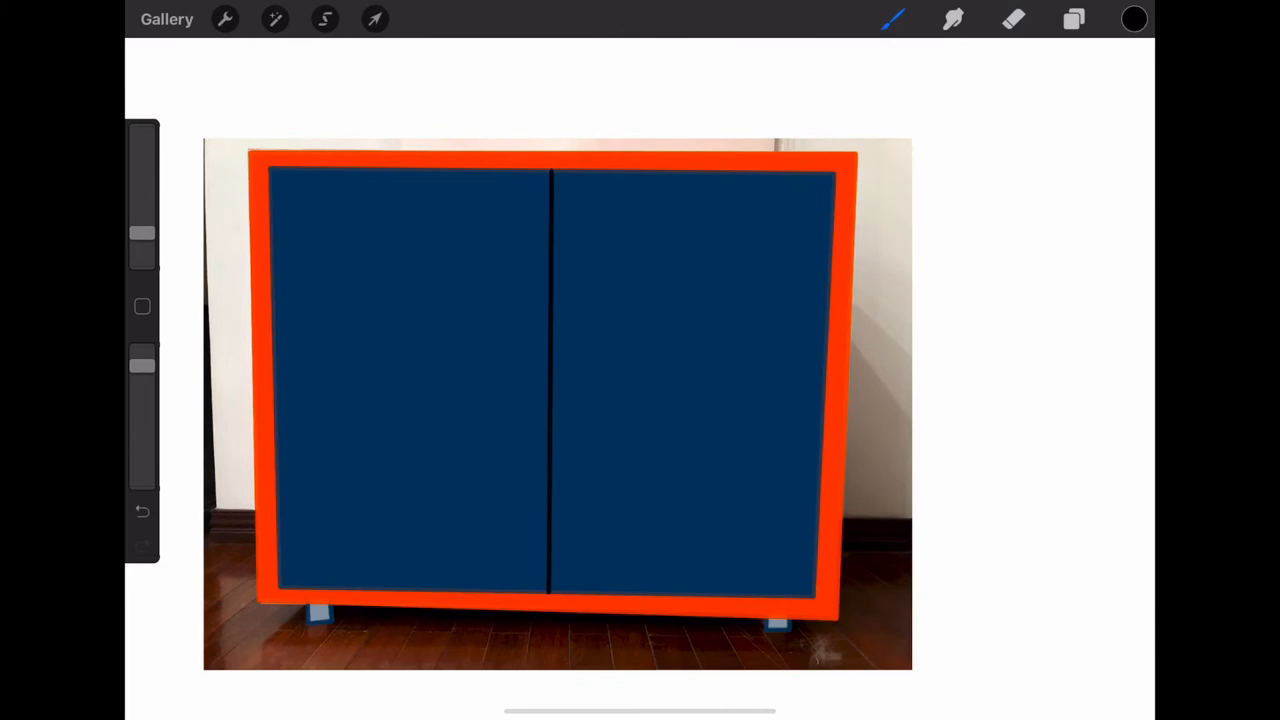
left_click(1074, 19)
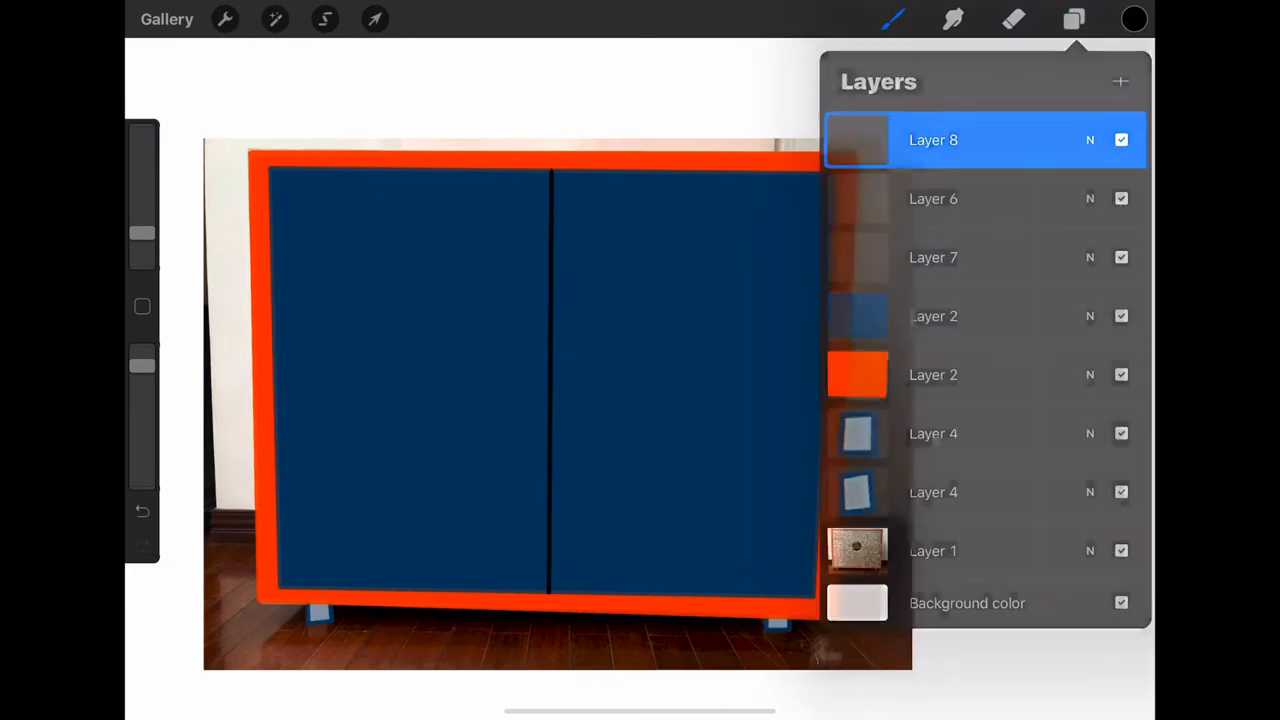
- Sketch the handle outline across the doors' centre seam and snap it with QuickShape
left_click(1074, 19)
left_click_drag(530, 320, 578, 290)
mouse_move(528, 330)
left_mouse_down()
mouse_move(530, 474)
mouse_move(576, 474)
mouse_move(580, 290)
left_mouse_up()
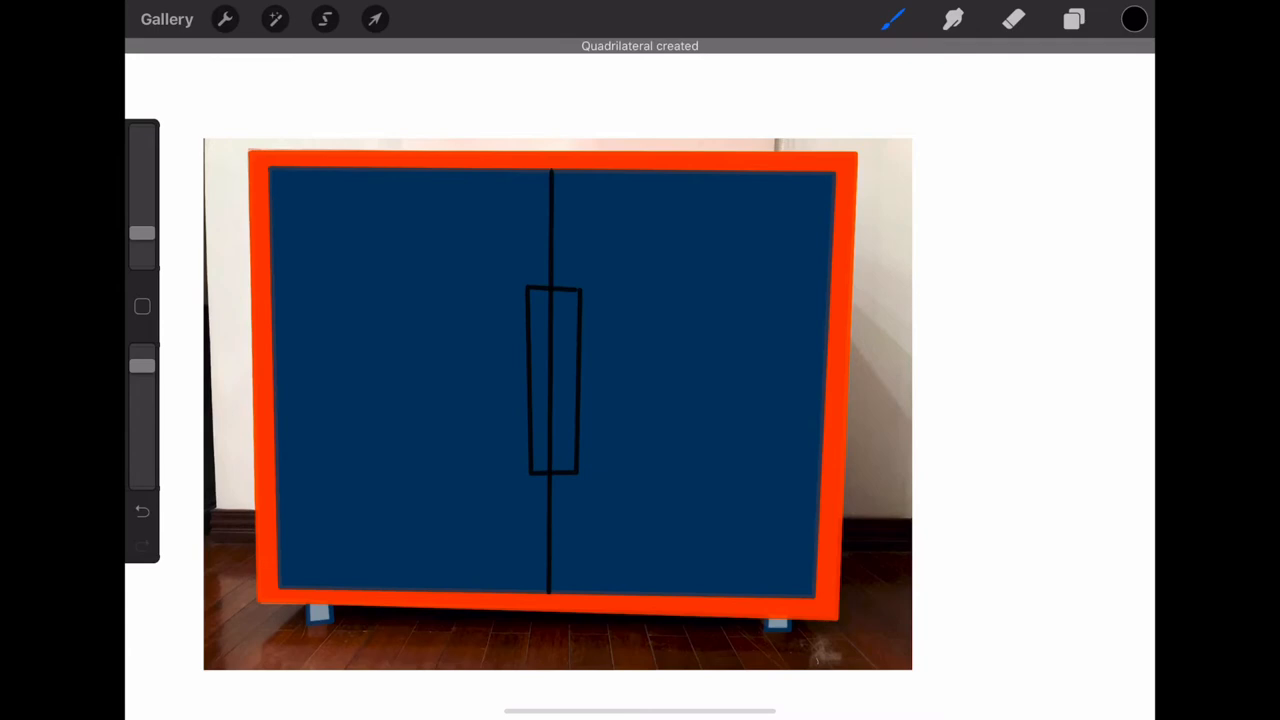
- Edit the snapped handle as a quadrilateral, straightening its edges and narrowing it slightly
left_click(639, 51)
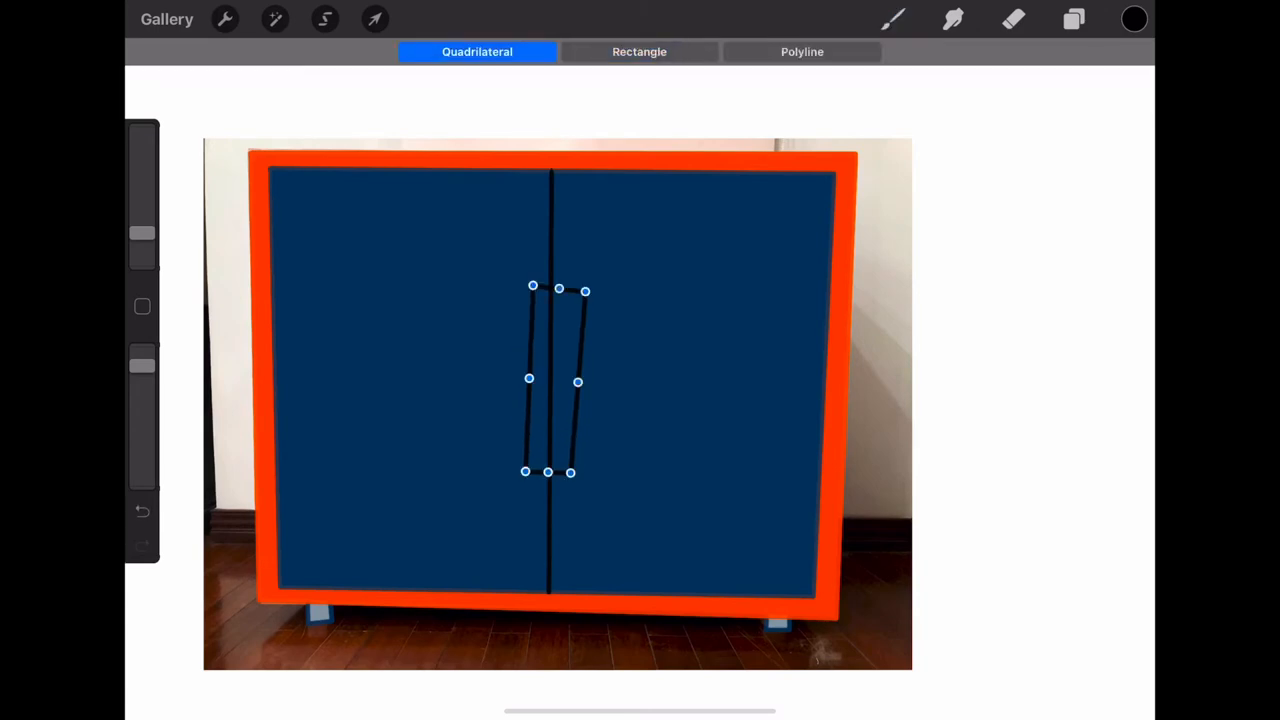
left_click(639, 51)
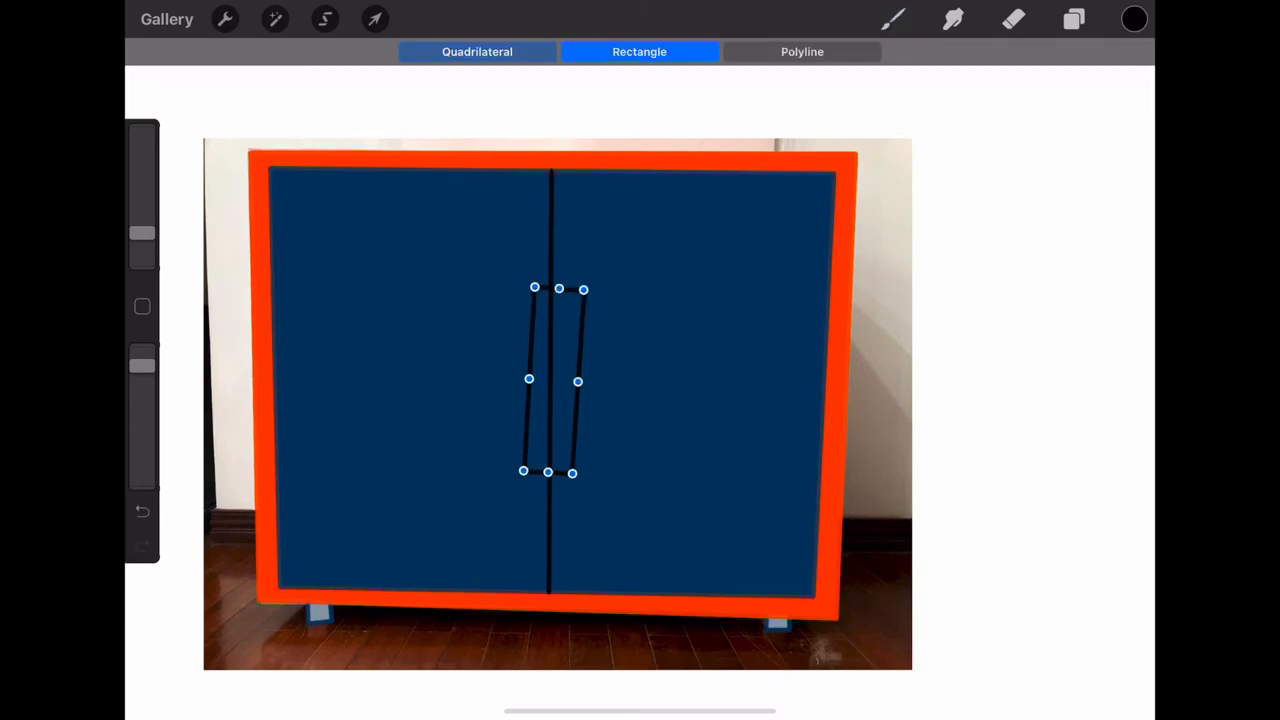
left_click(477, 51)
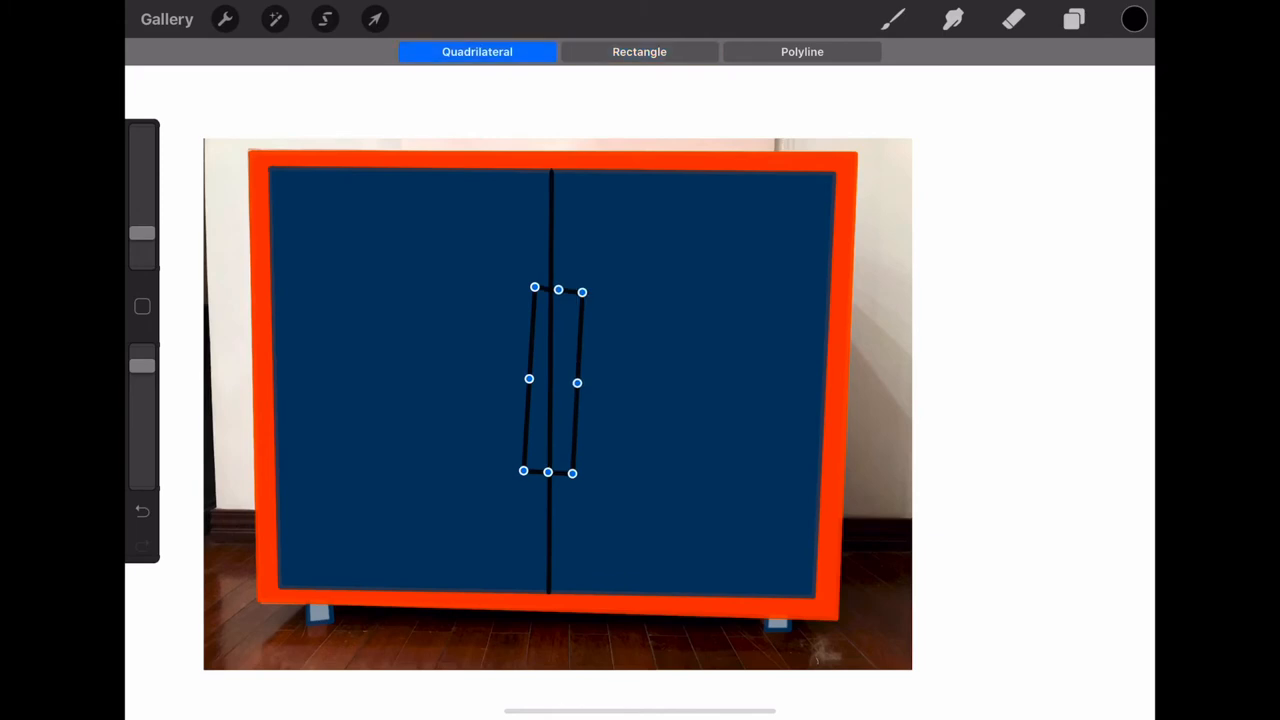
left_click_drag(523, 471, 535, 472)
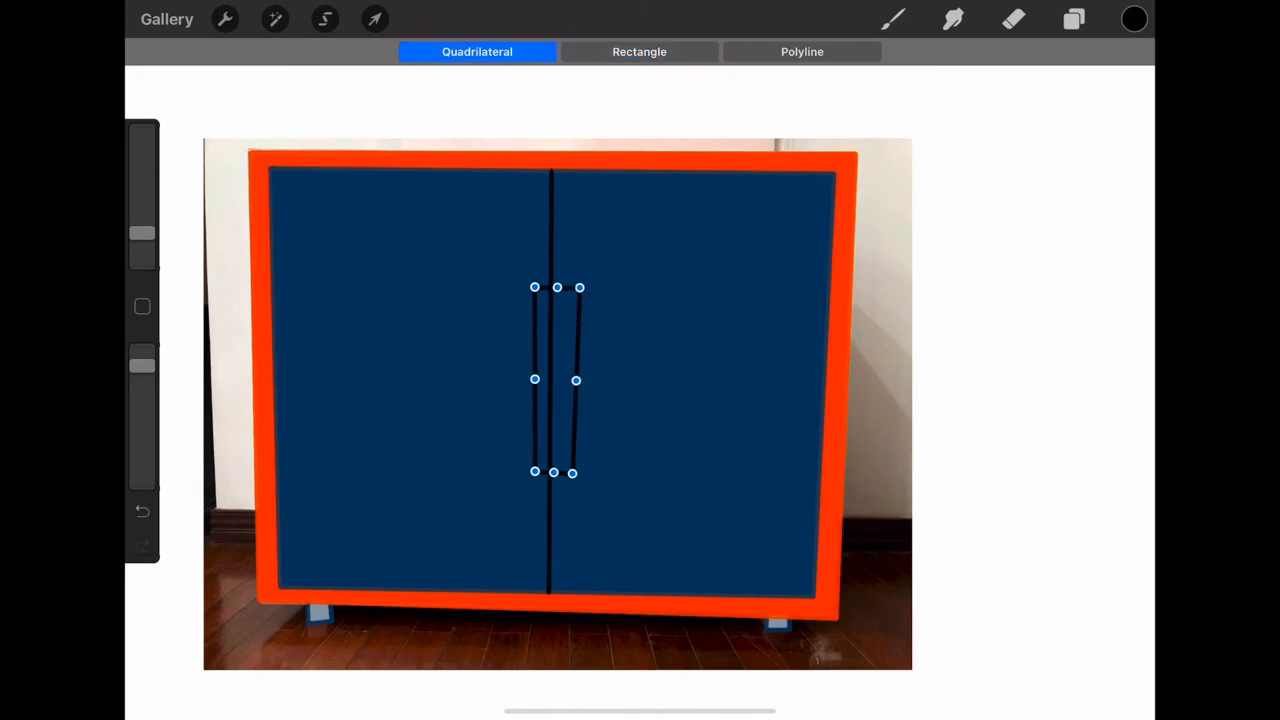
left_click_drag(582, 291, 575, 288)
left_click_drag(574, 380, 569, 380)
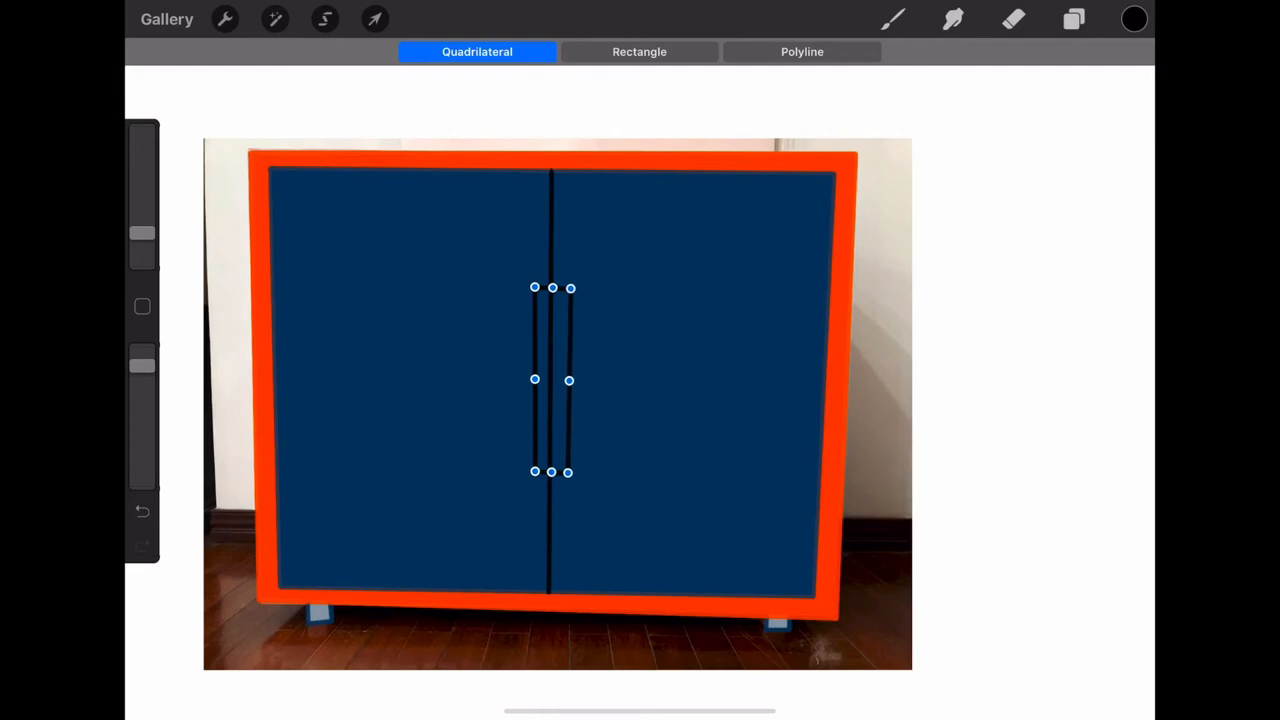
- Pick tan from the palettes and fill the handle with it
left_click(1135, 19)
left_click(848, 548)
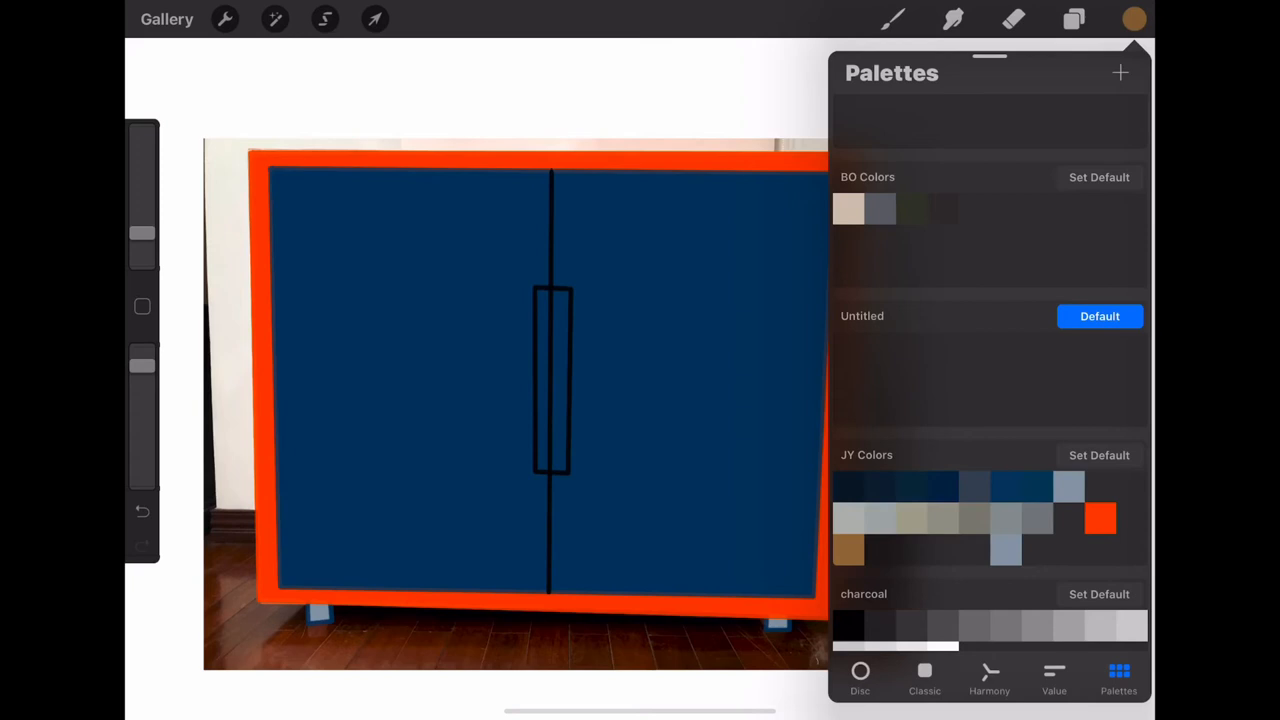
left_click(639, 329)
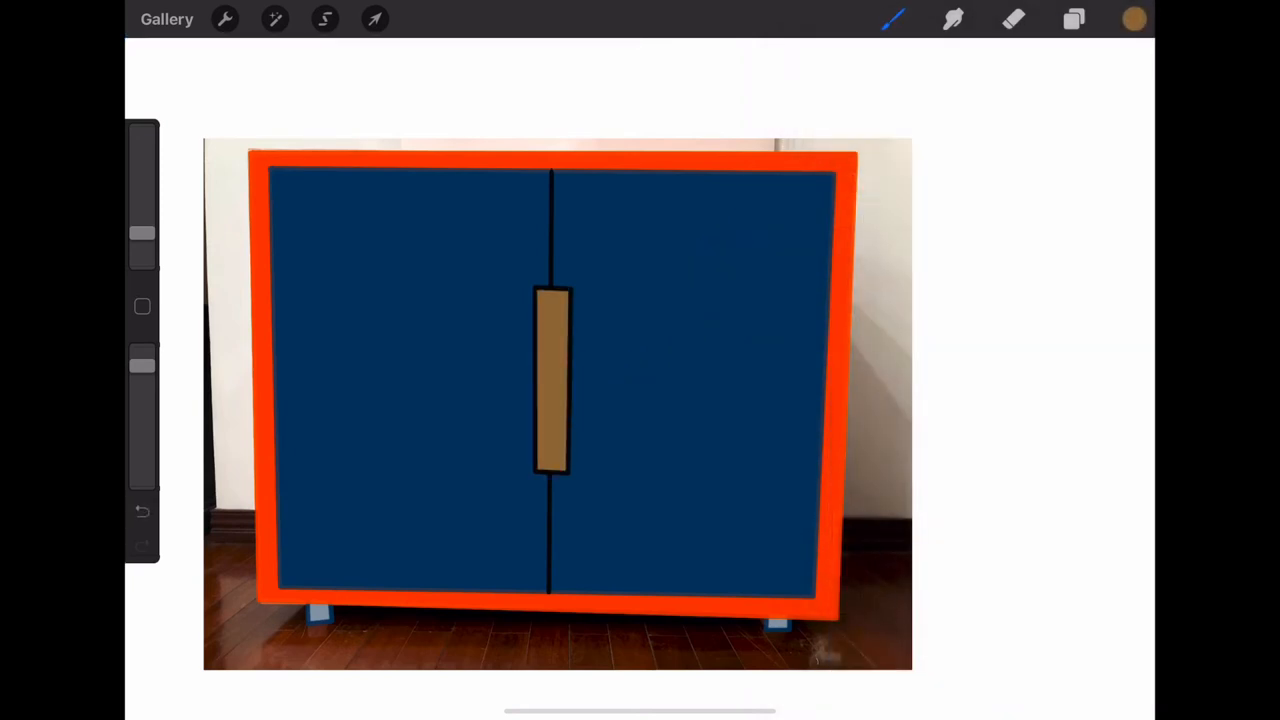
left_click(1074, 19)
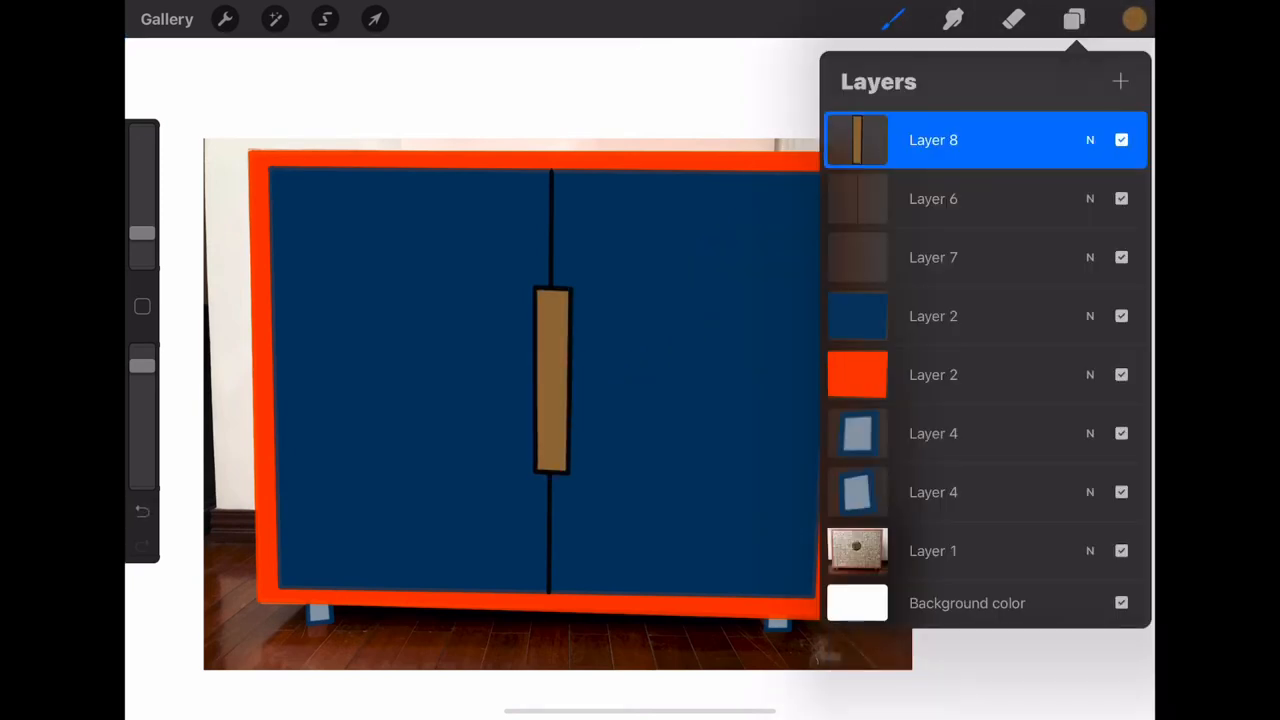
- Move the handle's Layer 8 below the seam's Layer 6 and start Transform on the handle
left_click_drag(1000, 140, 860, 140)
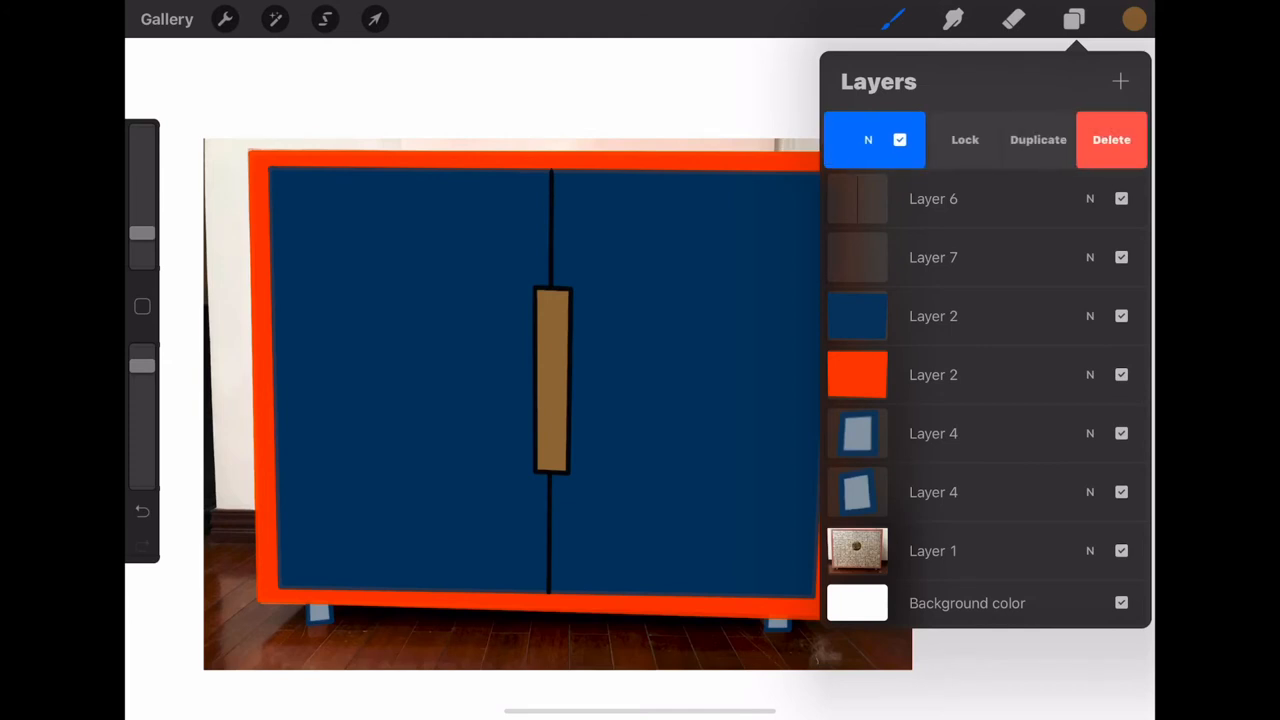
left_click_drag(1000, 140, 935, 198)
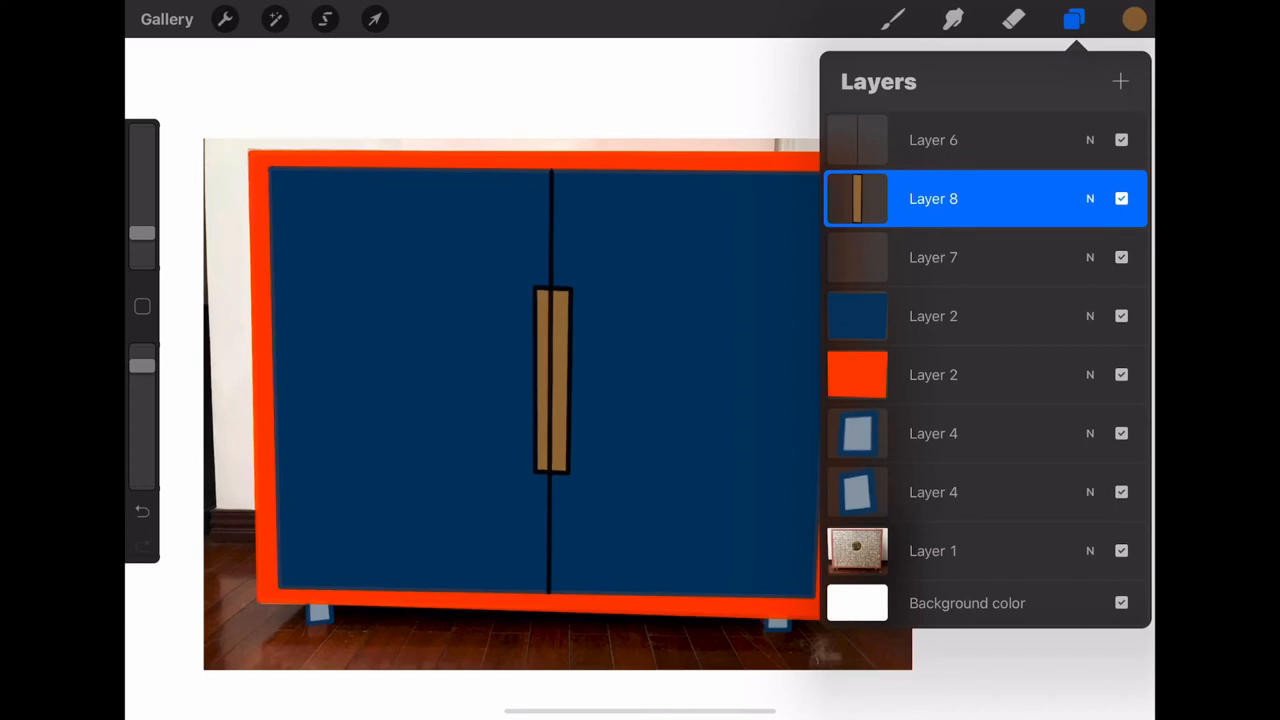
left_click(985, 198)
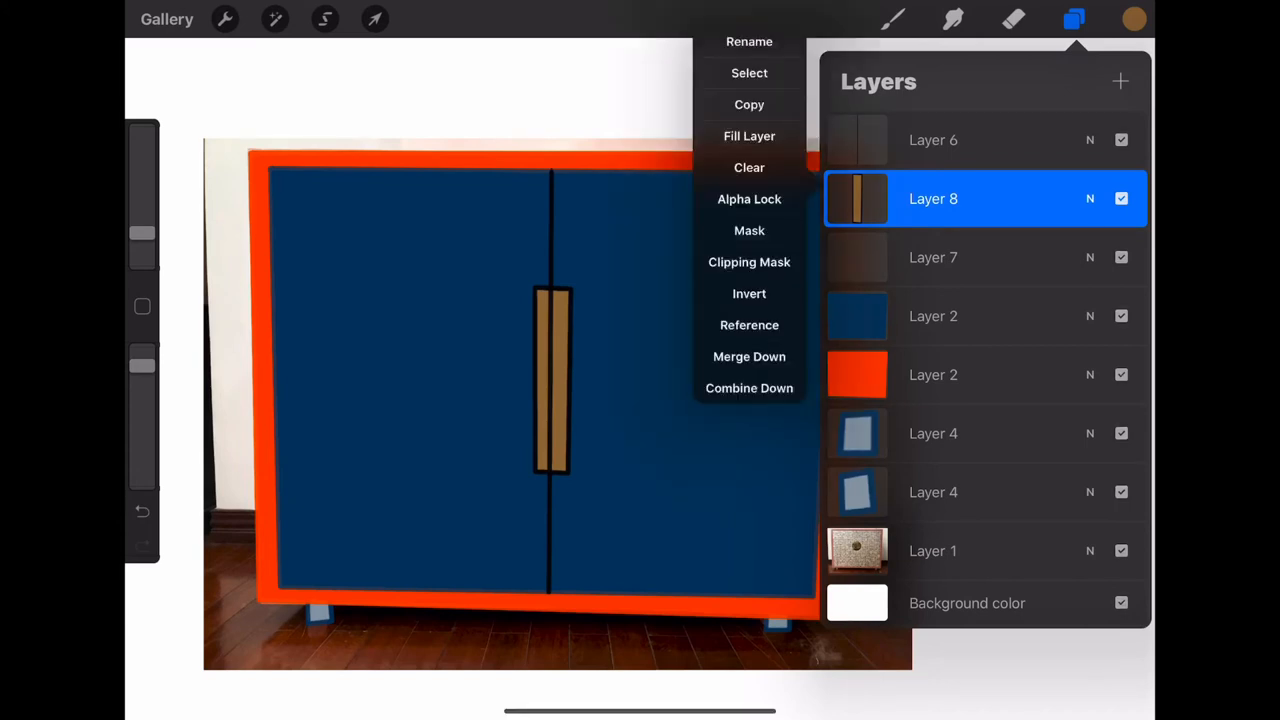
left_click(500, 400)
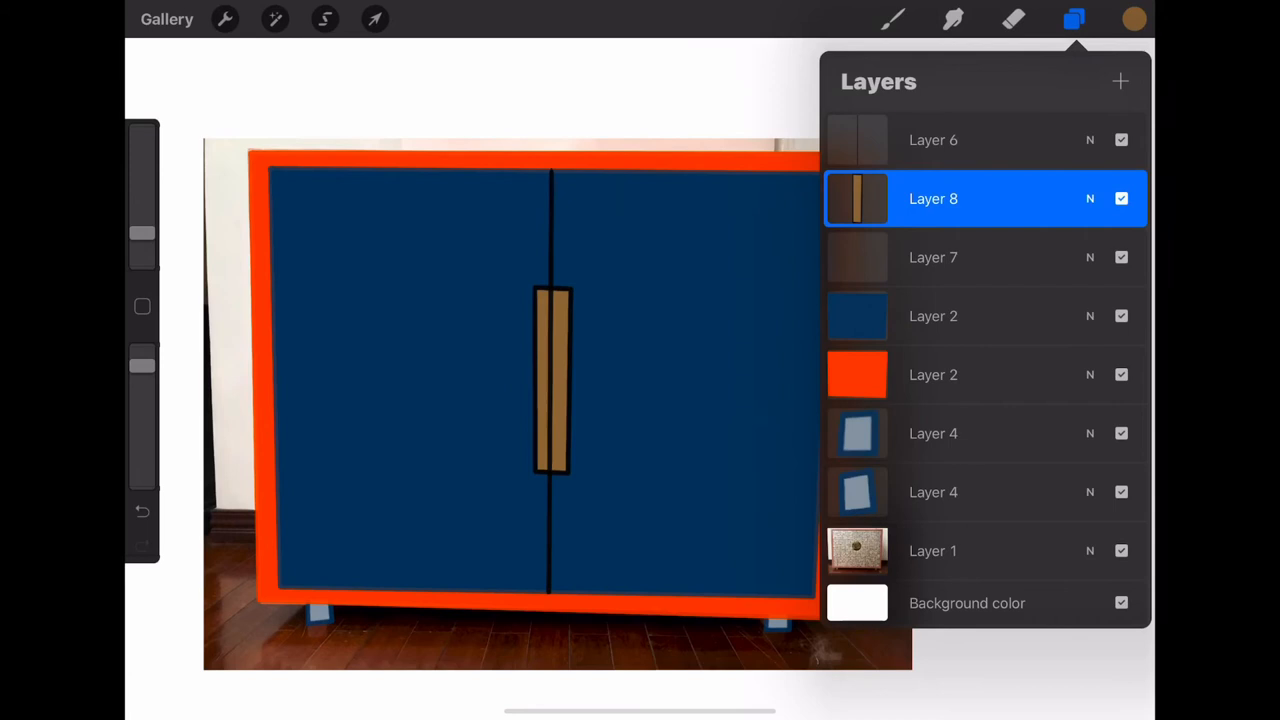
left_click(374, 19)
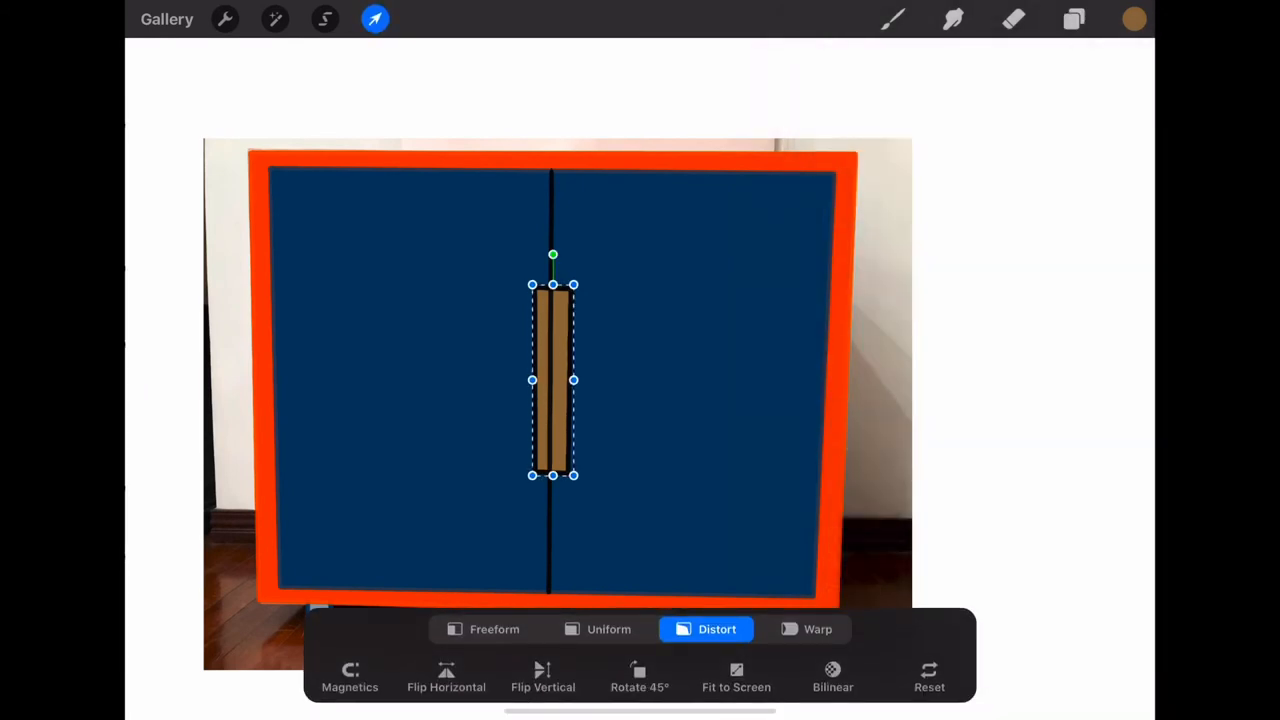
- Narrow the handle slightly in Distort mode, finish, and return to the layers list
left_click_drag(573, 380, 568, 380)
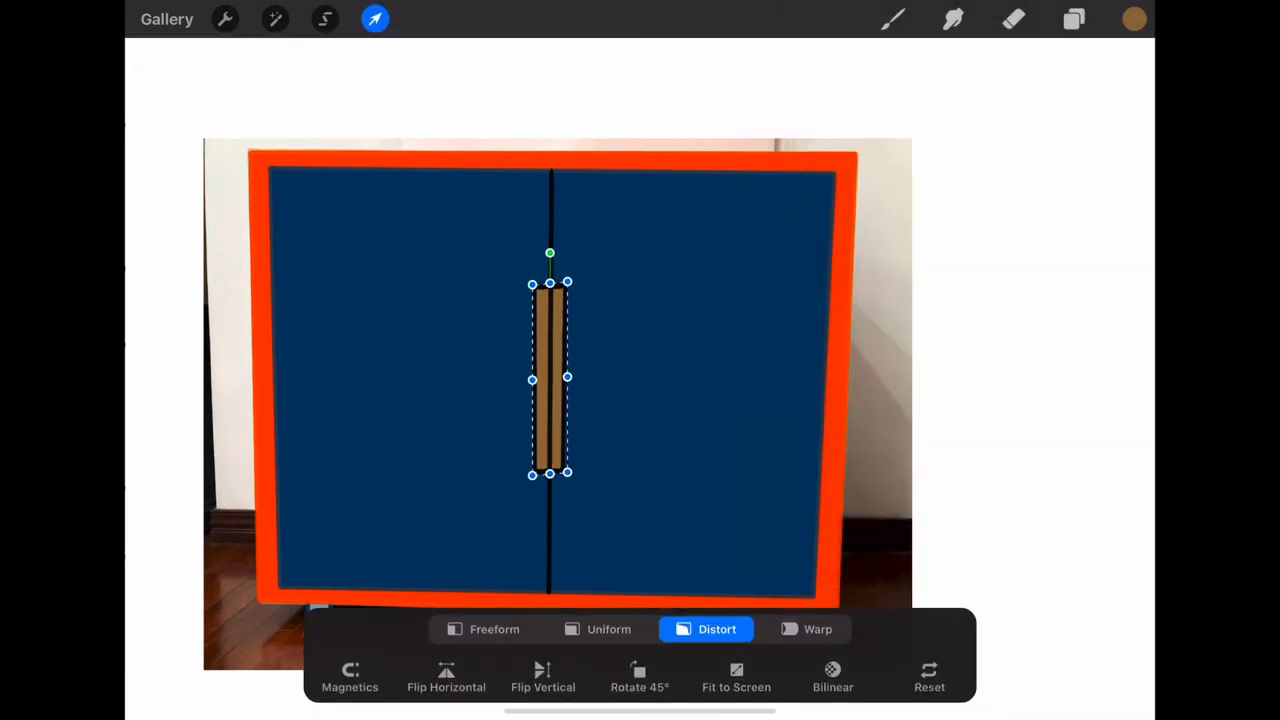
left_click(893, 19)
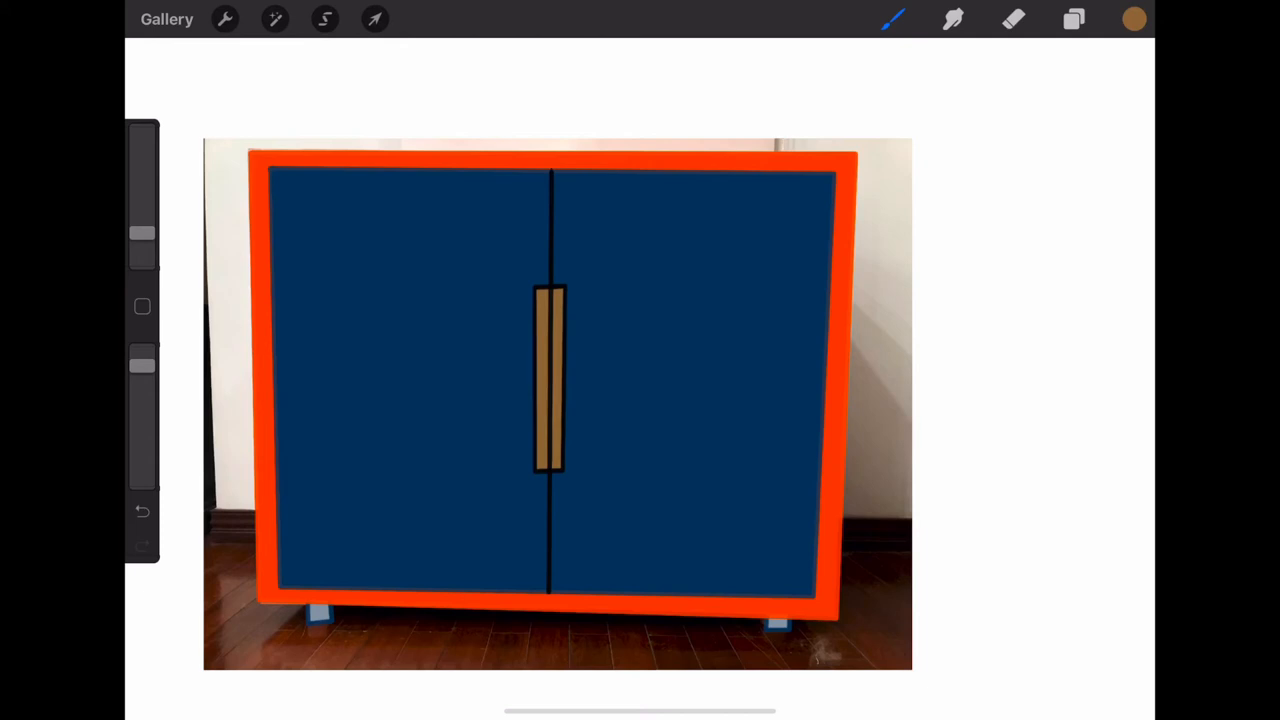
left_click(1073, 19)
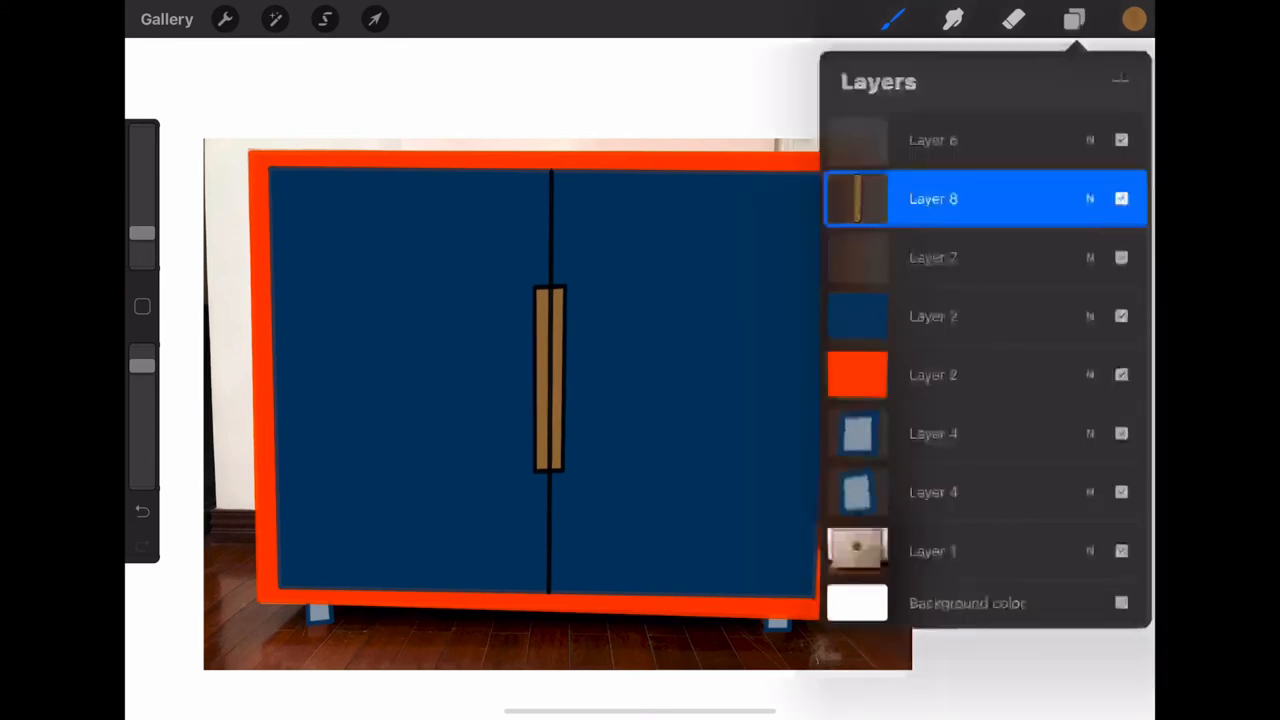
scroll(985, 350, "down", 1)
- Uniformly resize and shift the snakeskin texture until it covers the door panel inside the frame
left_click(374, 19)
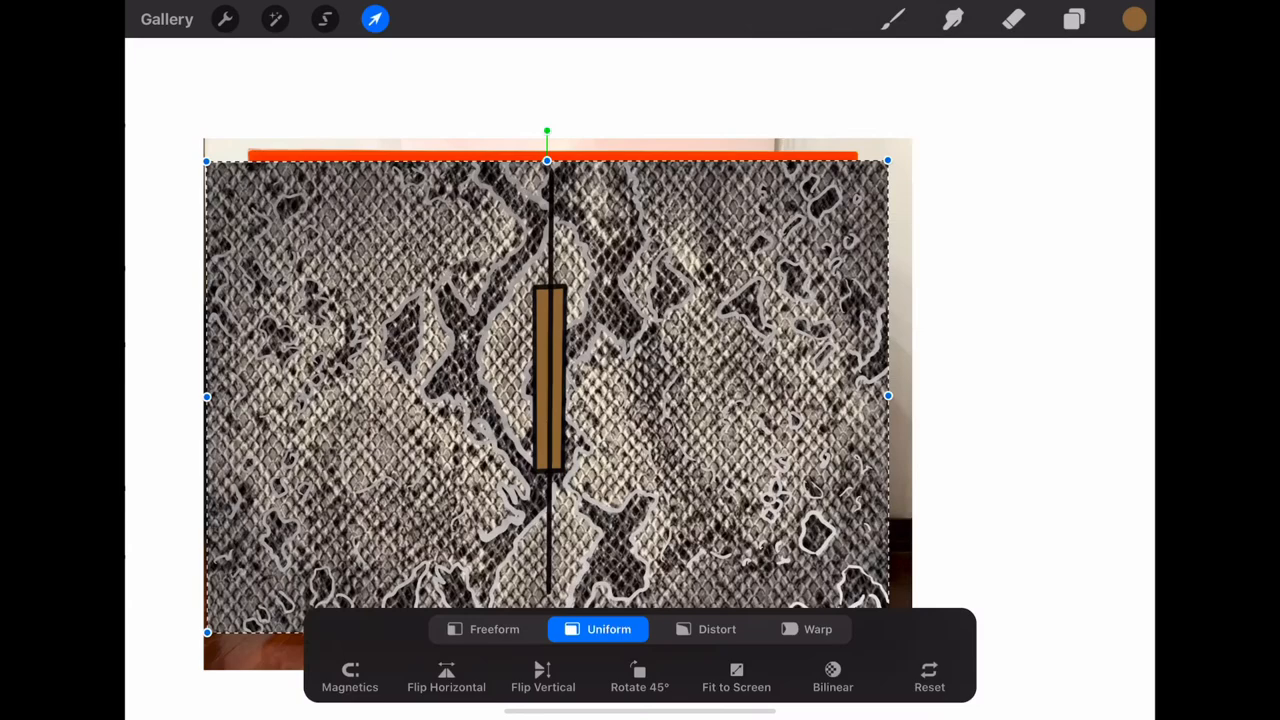
left_click_drag(900, 160, 879, 155)
left_click_drag(267, 590, 224, 617)
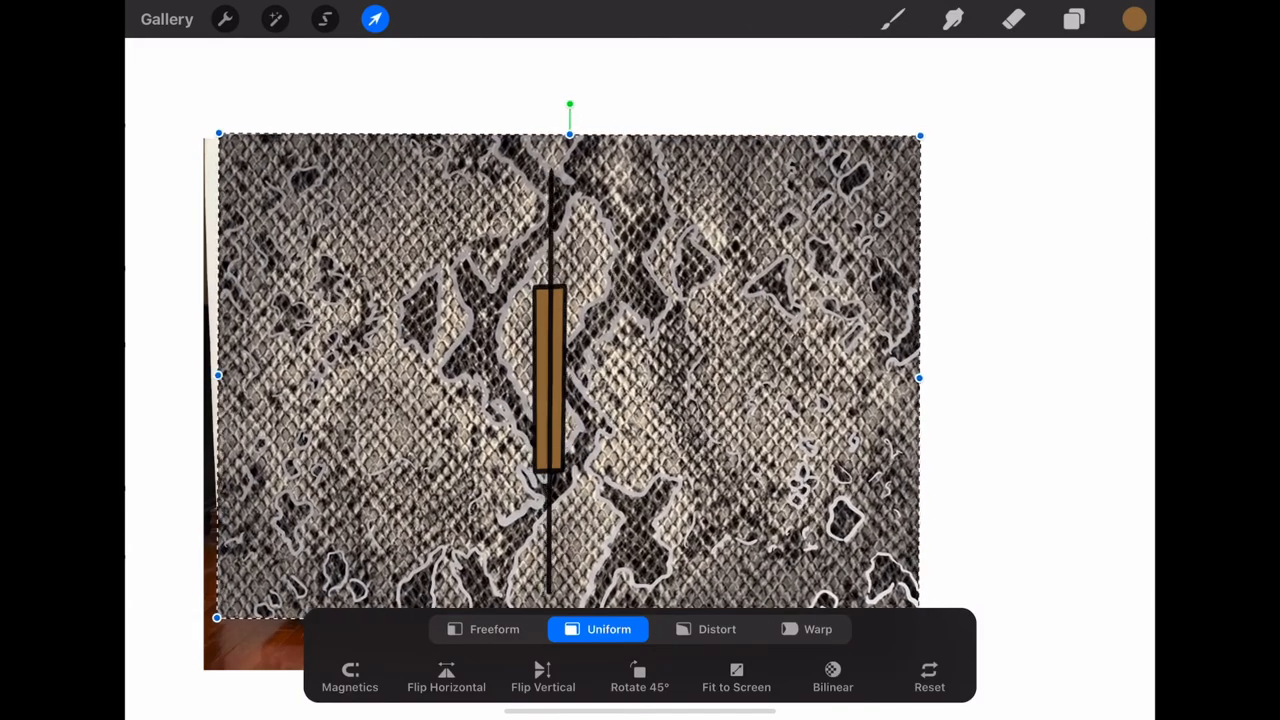
left_click_drag(224, 378, 203, 378)
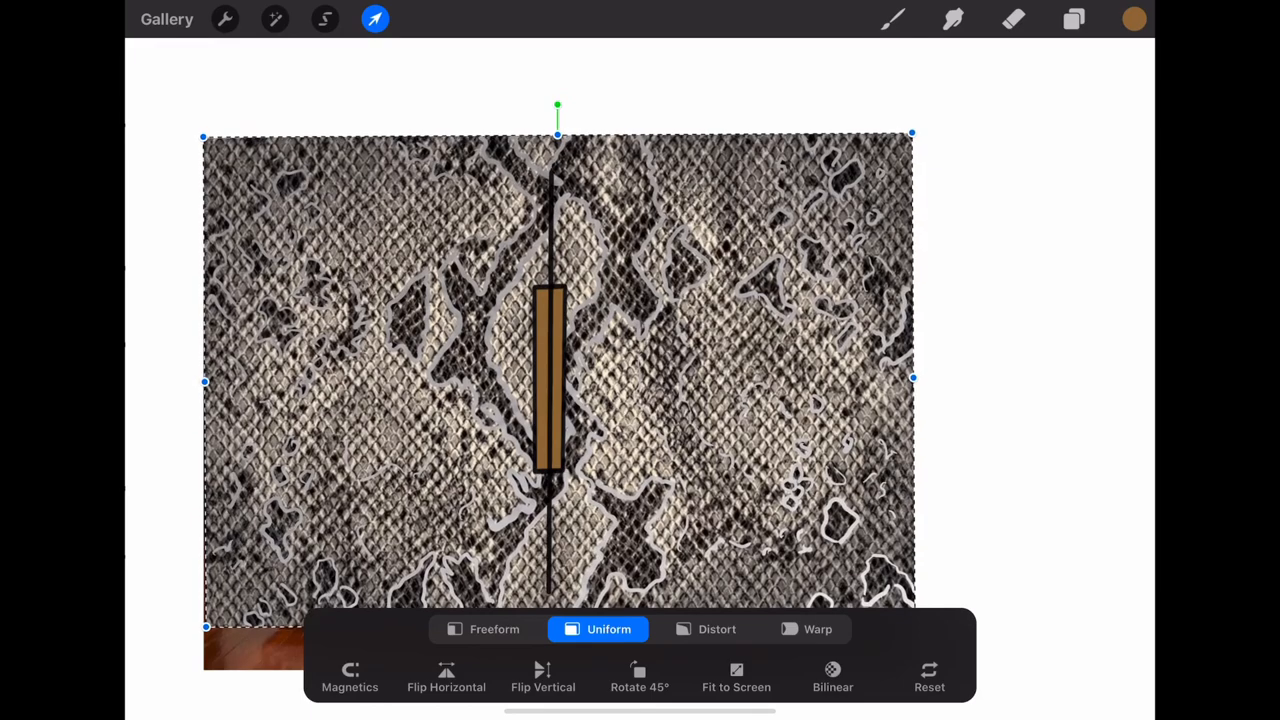
left_click_drag(202, 625, 236, 601)
mouse_move(224, 147)
left_mouse_down()
mouse_move(249, 156)
mouse_move(214, 143)
mouse_move(240, 156)
left_mouse_up()
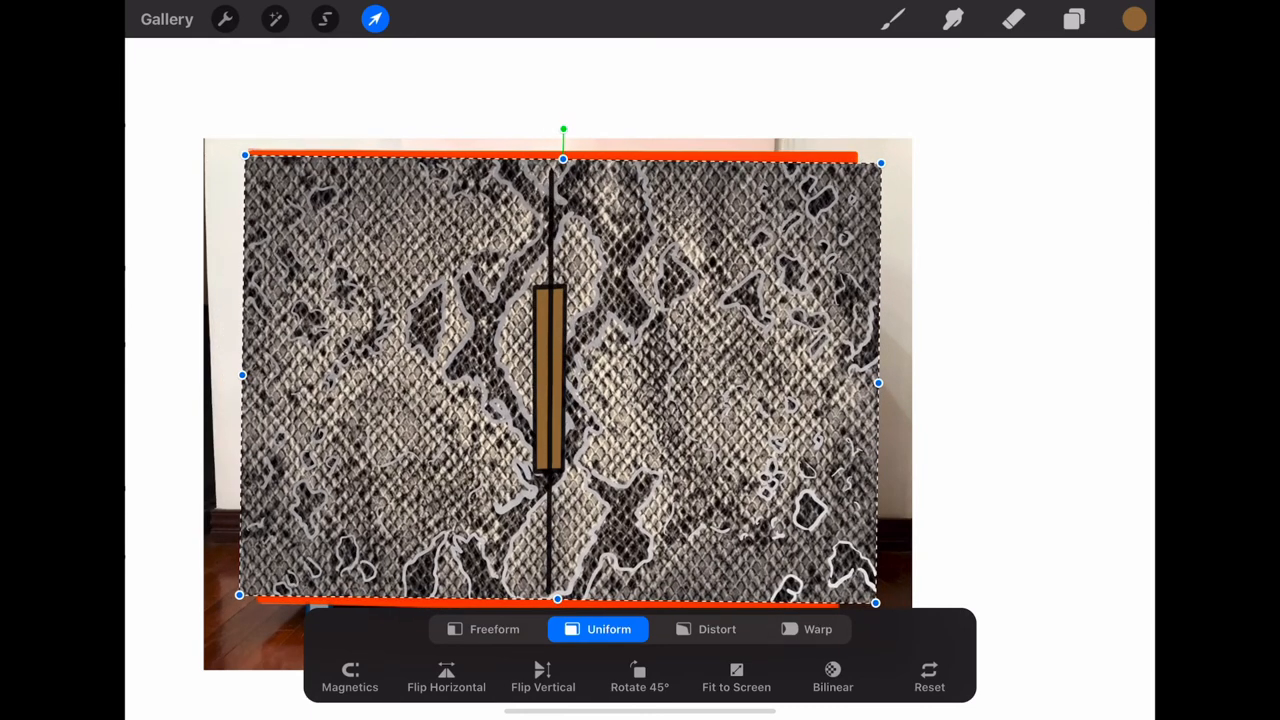
left_click(1074, 19)
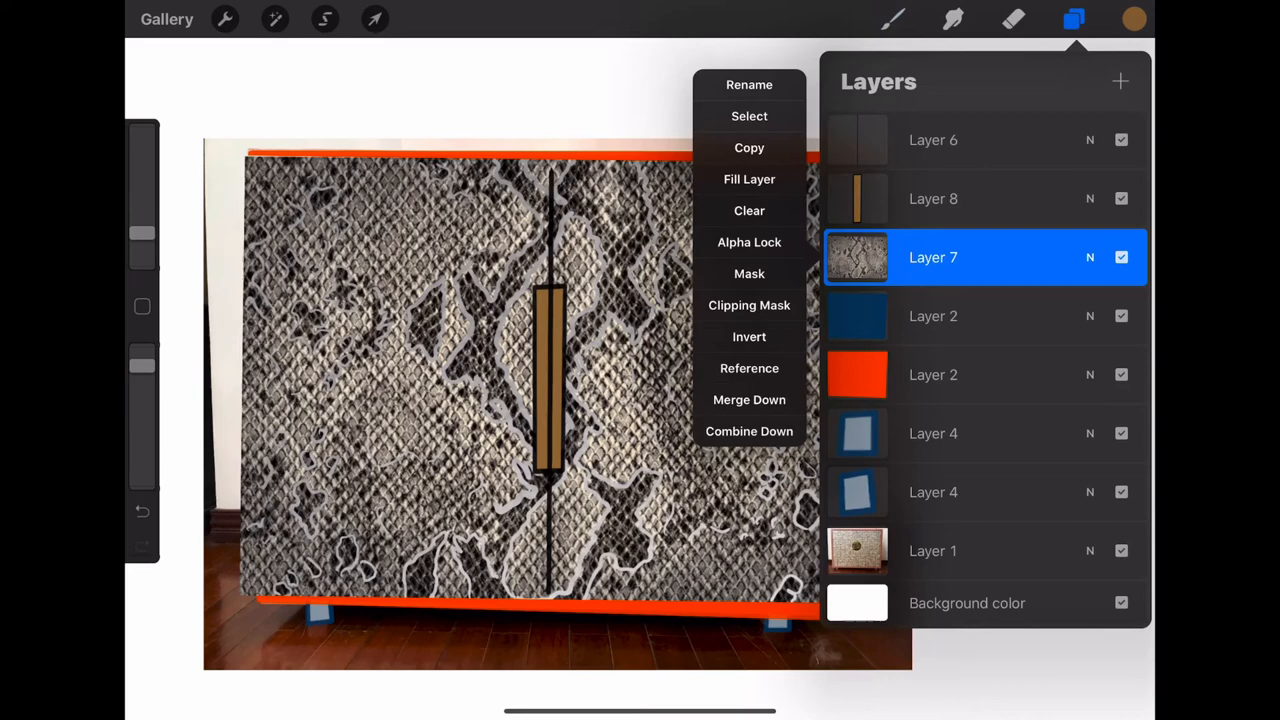
- Clip the snakeskin texture to the navy door panel so the orange frame borders it
left_click(749, 305)
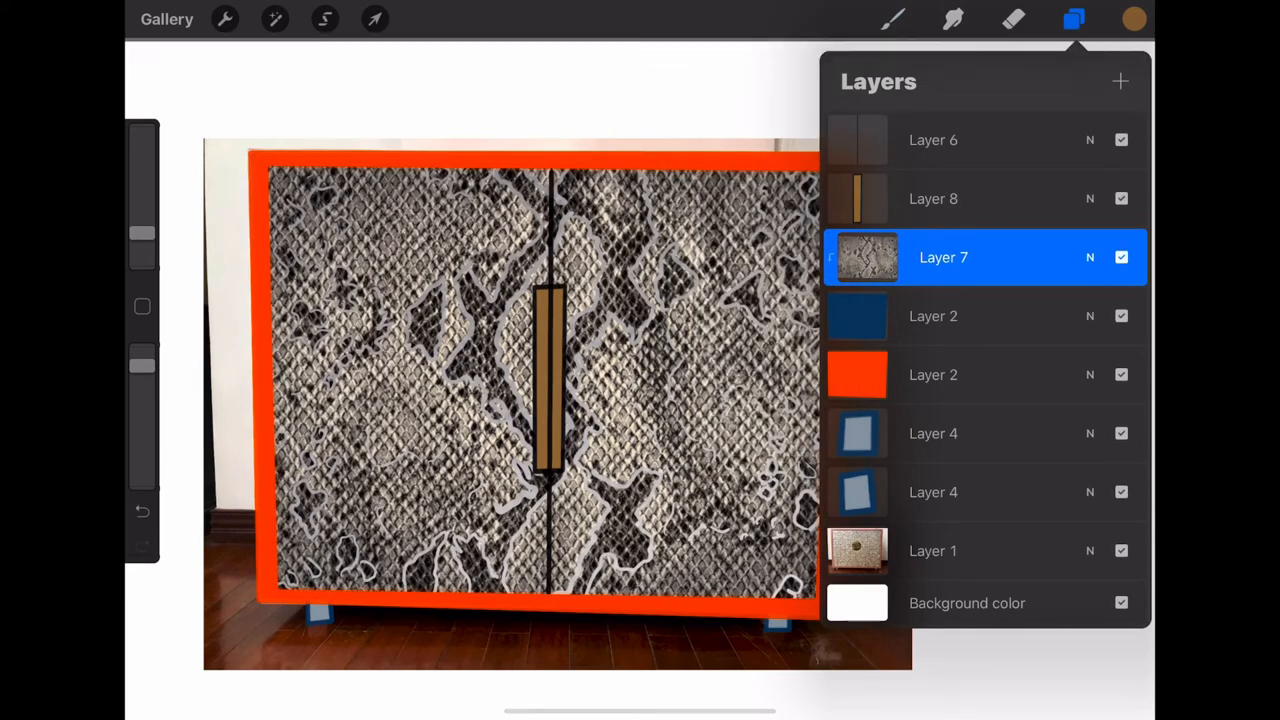
left_click(1000, 400)
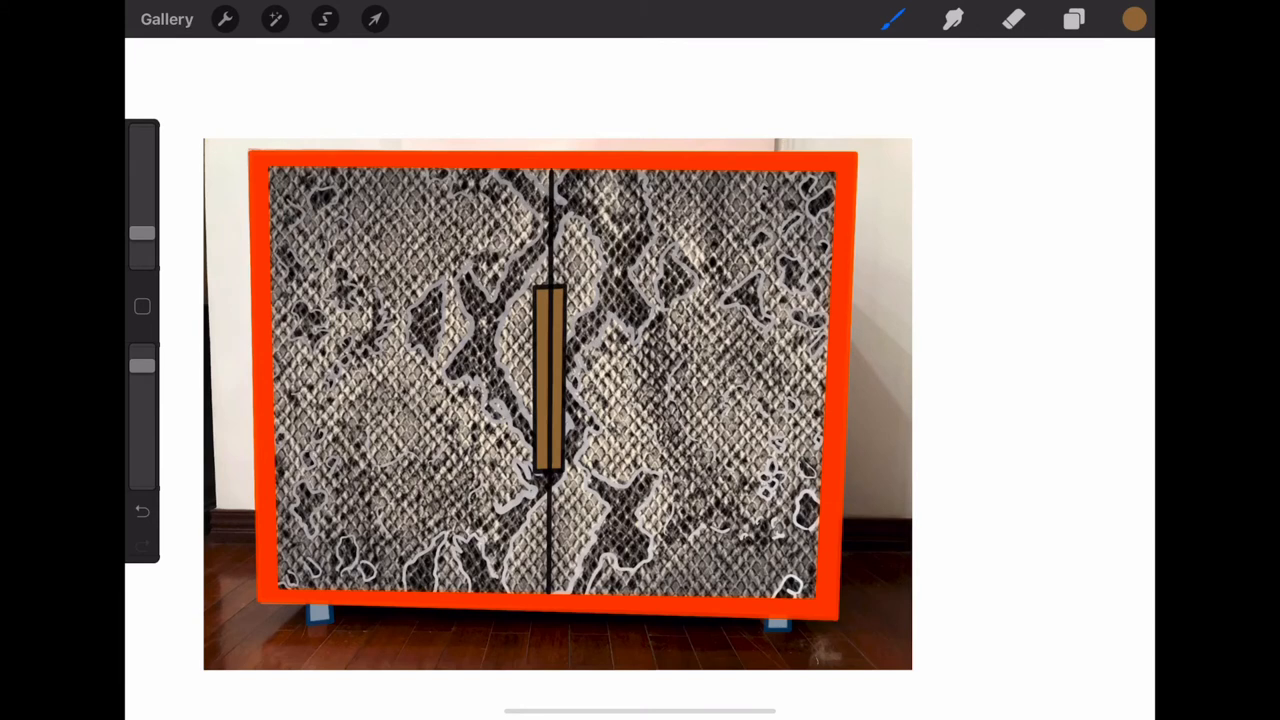
left_click(1074, 19)
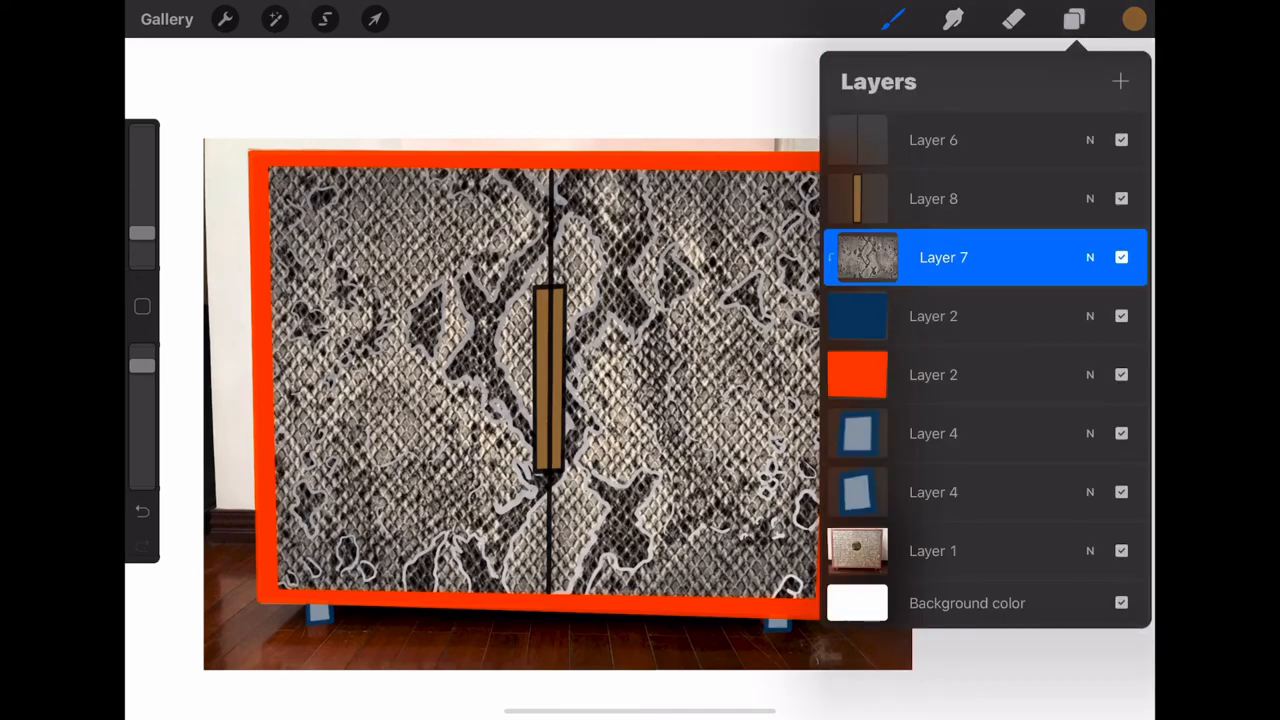
- Add a layer above the orange frame and fill it with dark charcoal grey from the palettes
left_click(985, 374)
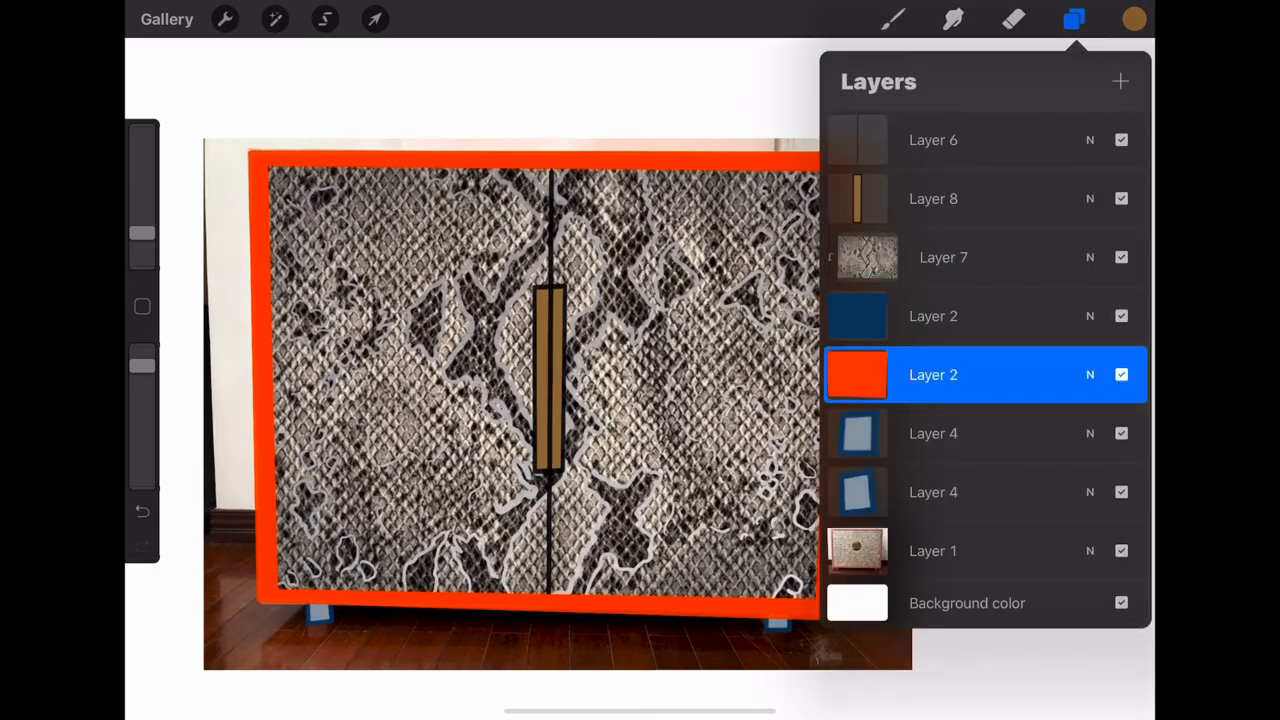
left_click(1120, 81)
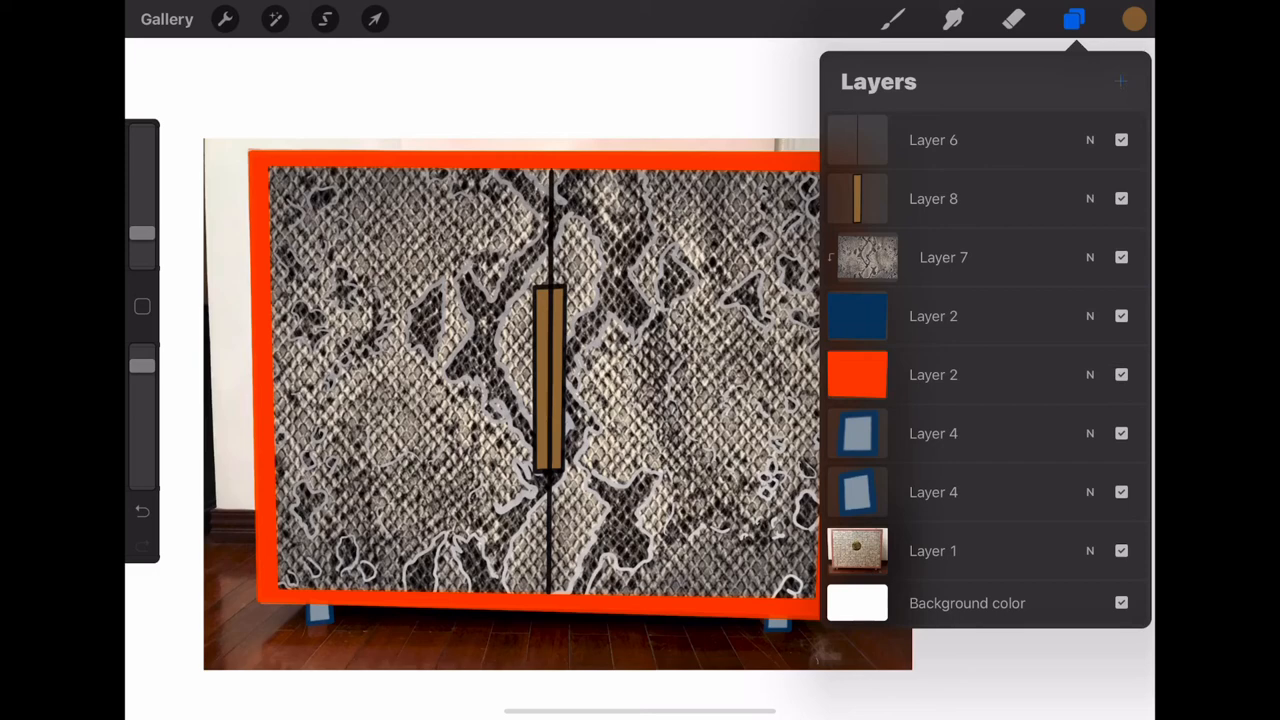
left_click(1135, 19)
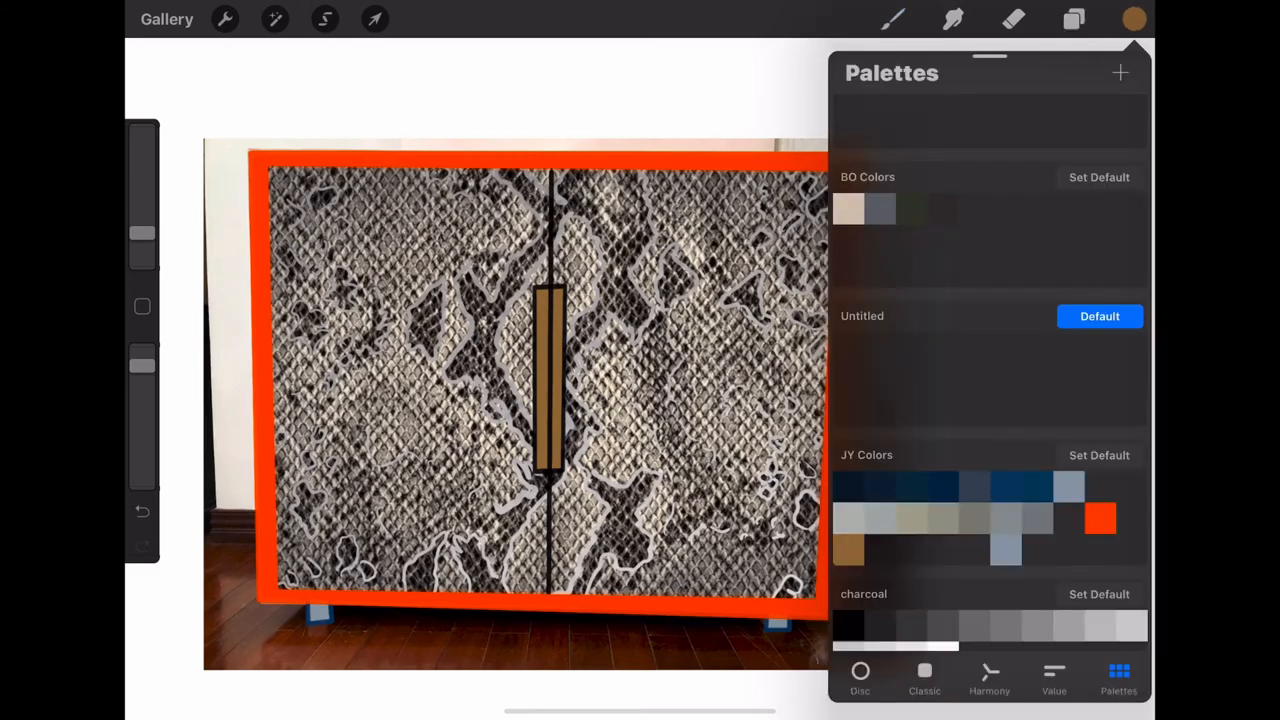
scroll(990, 400, "down", 2)
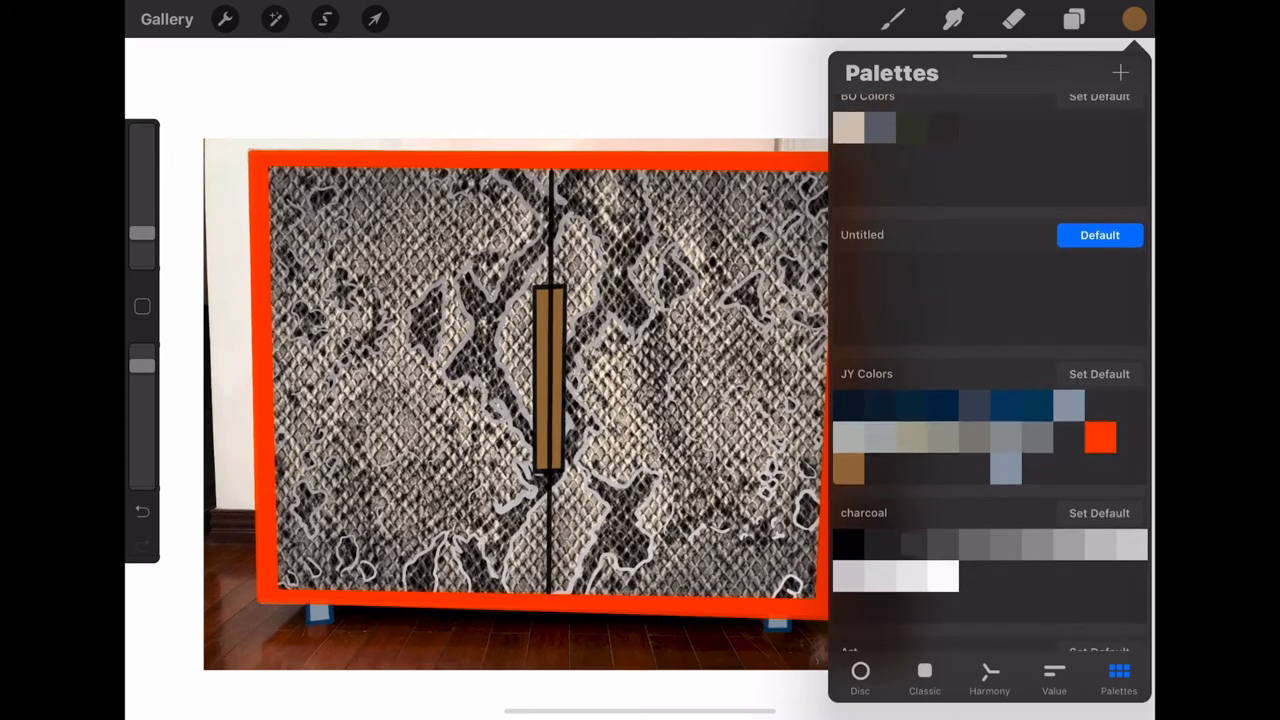
left_click(907, 544)
left_click(748, 252)
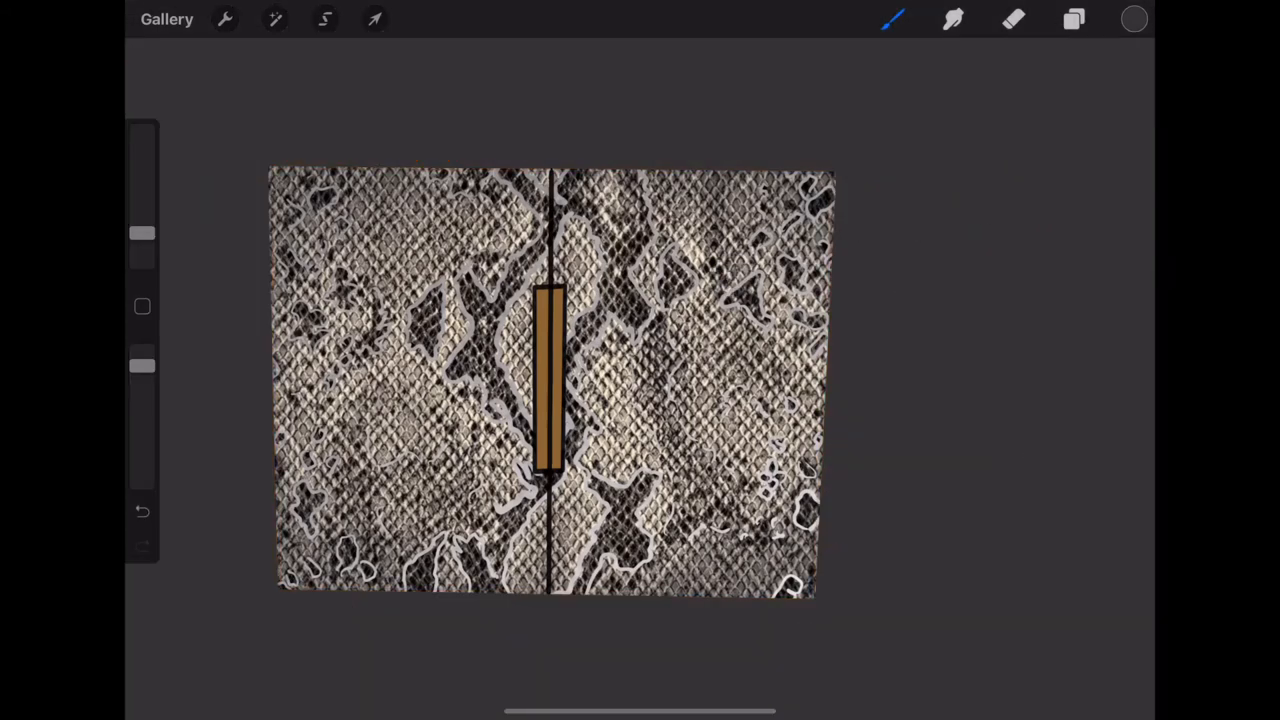
left_click(374, 19)
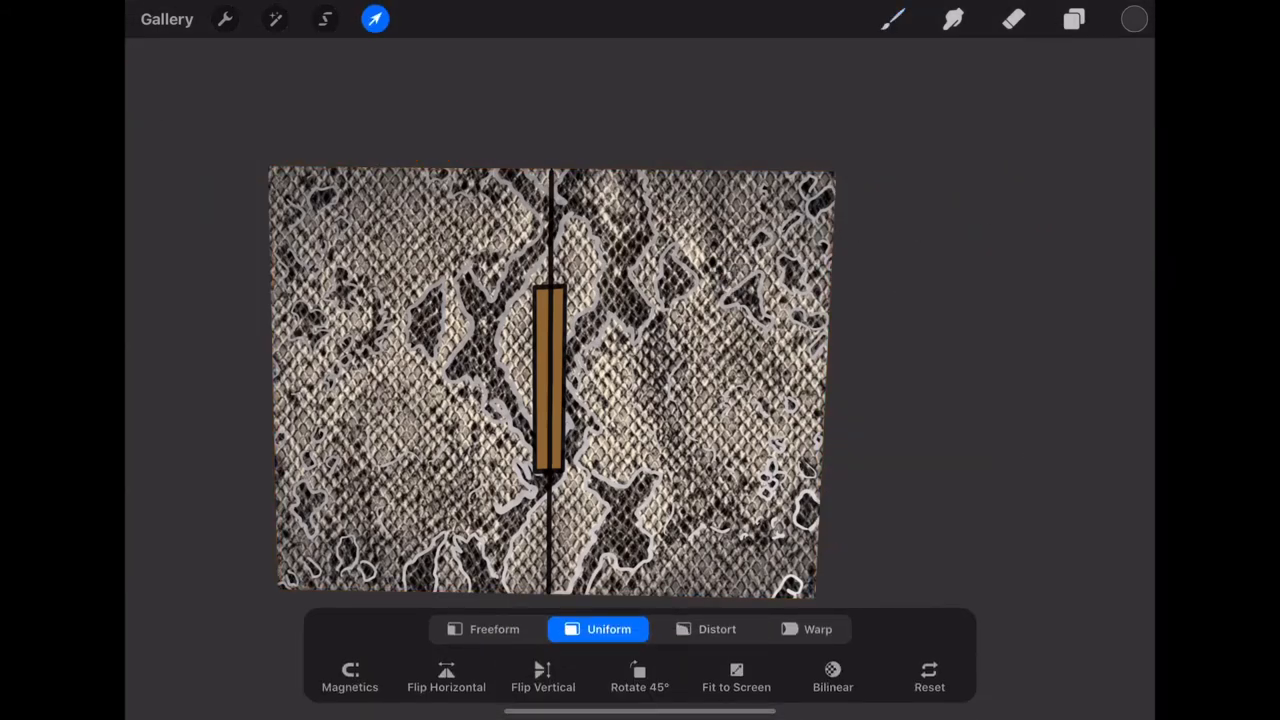
left_click(893, 19)
- Set the grey Layer 9 as a clipping mask on the frame and add a new layer above the upper foot
left_click(1074, 19)
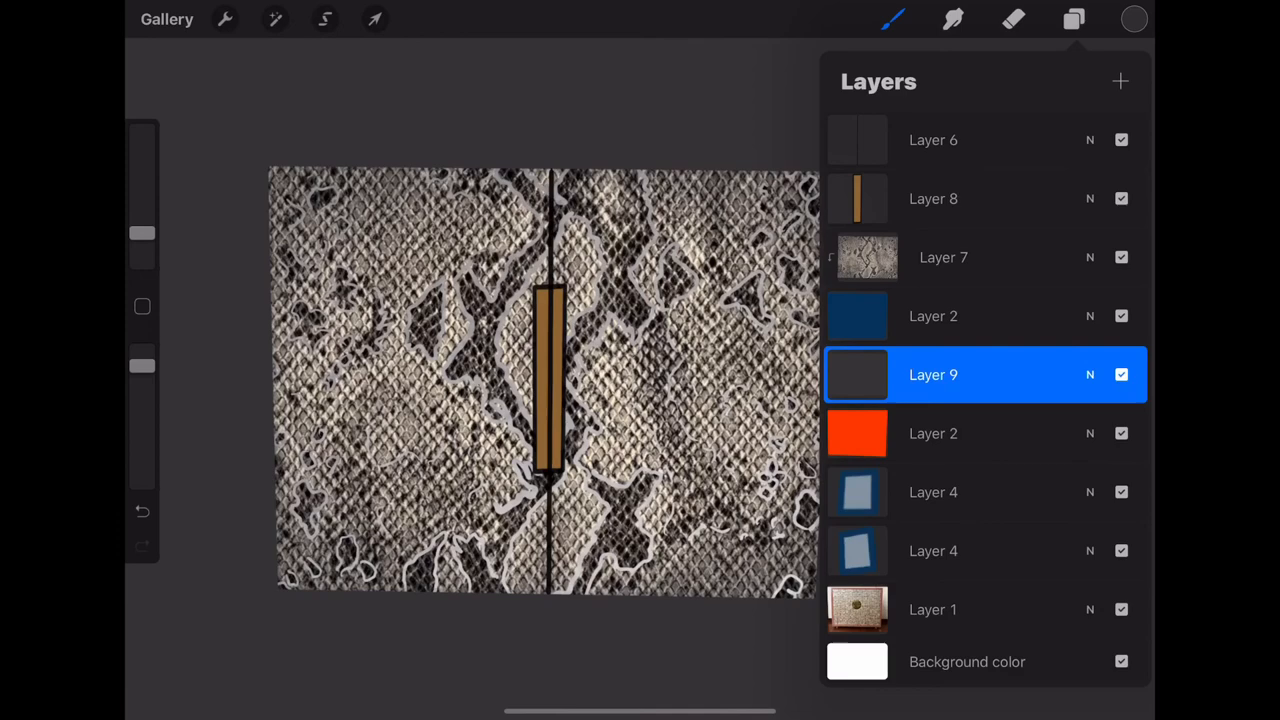
left_click(985, 374)
left_click(747, 423)
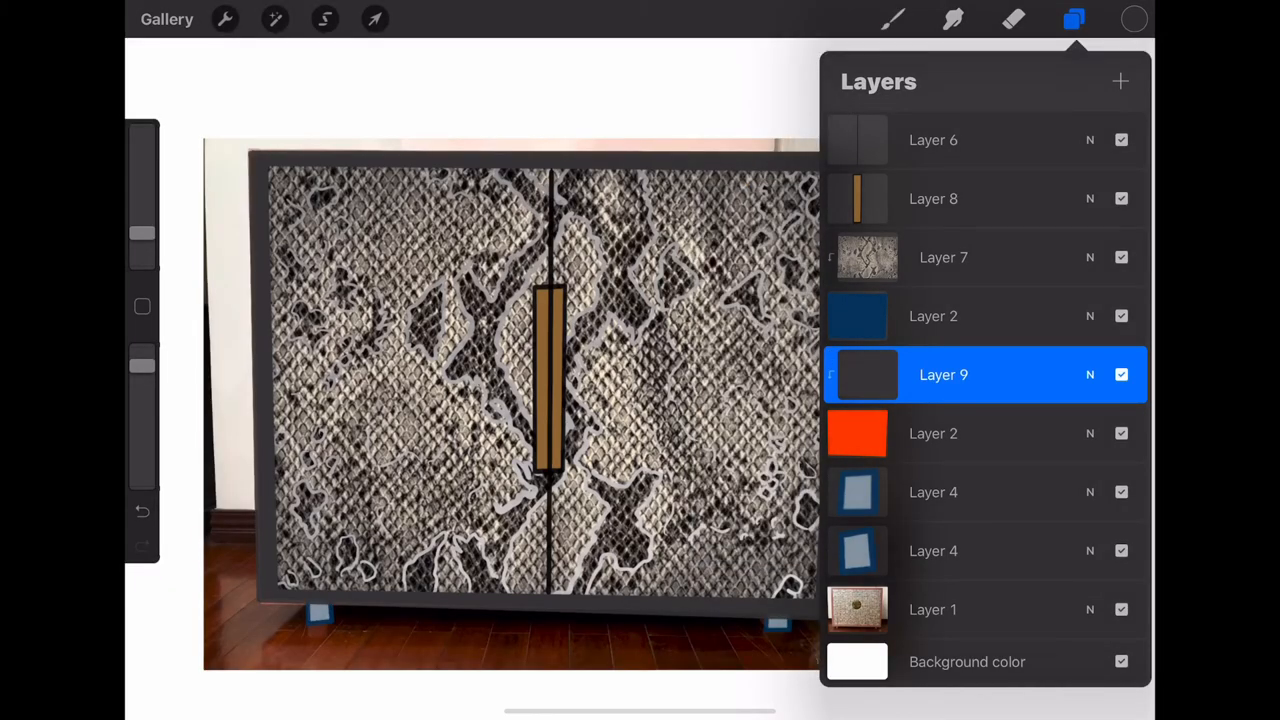
left_click(985, 492)
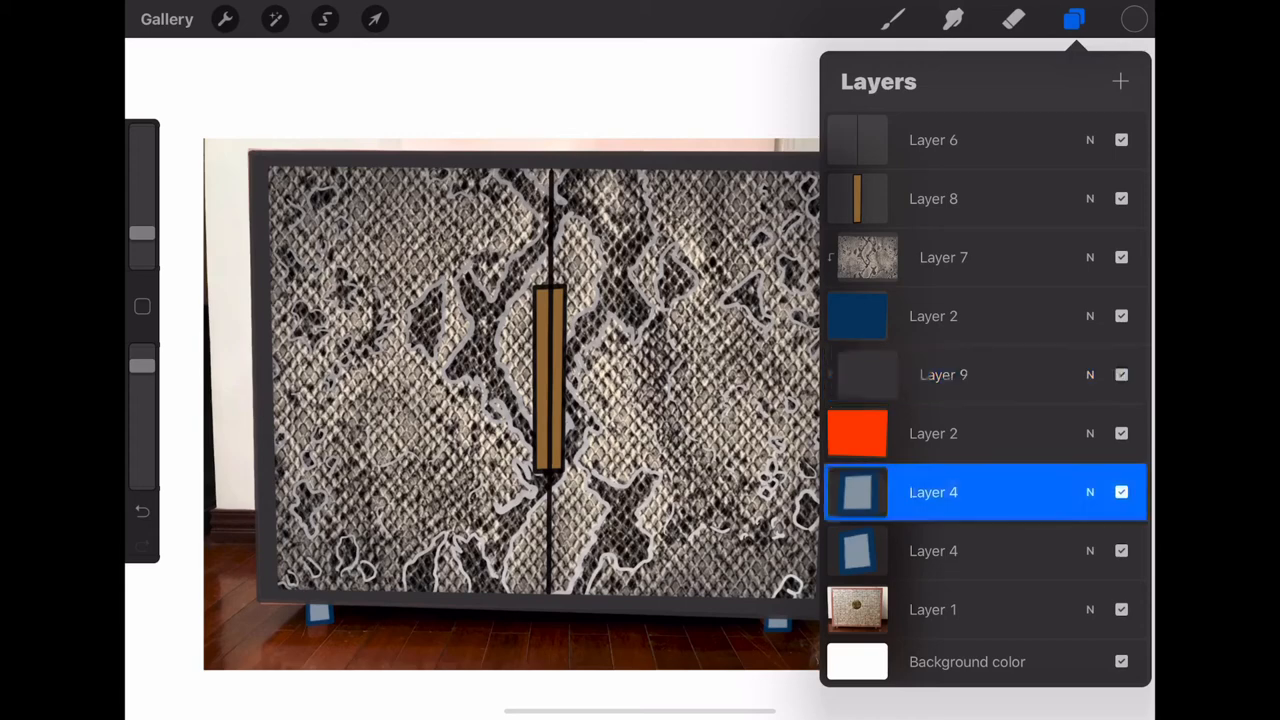
left_click(1119, 81)
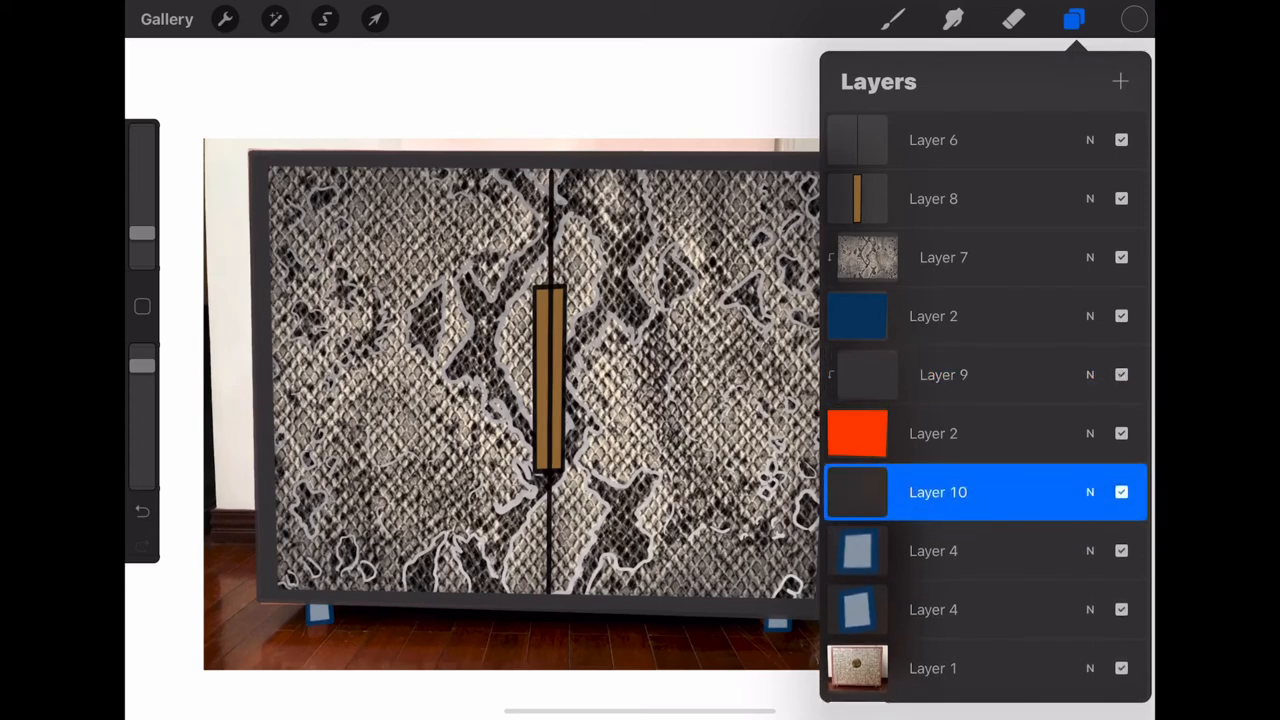
- Fill Layer 10 with dark grey and clip it to the upper foot
left_click(660, 380)
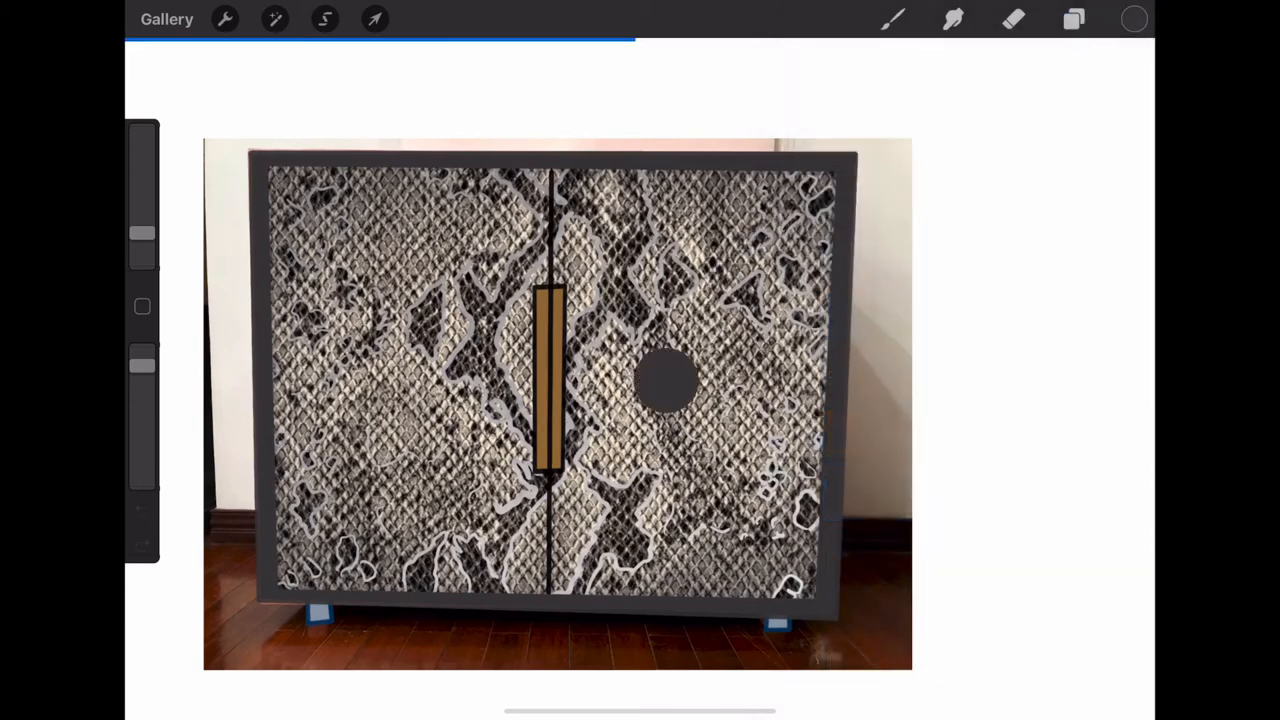
left_click_drag(900, 600, 300, 650)
left_click(1074, 19)
left_click(985, 492)
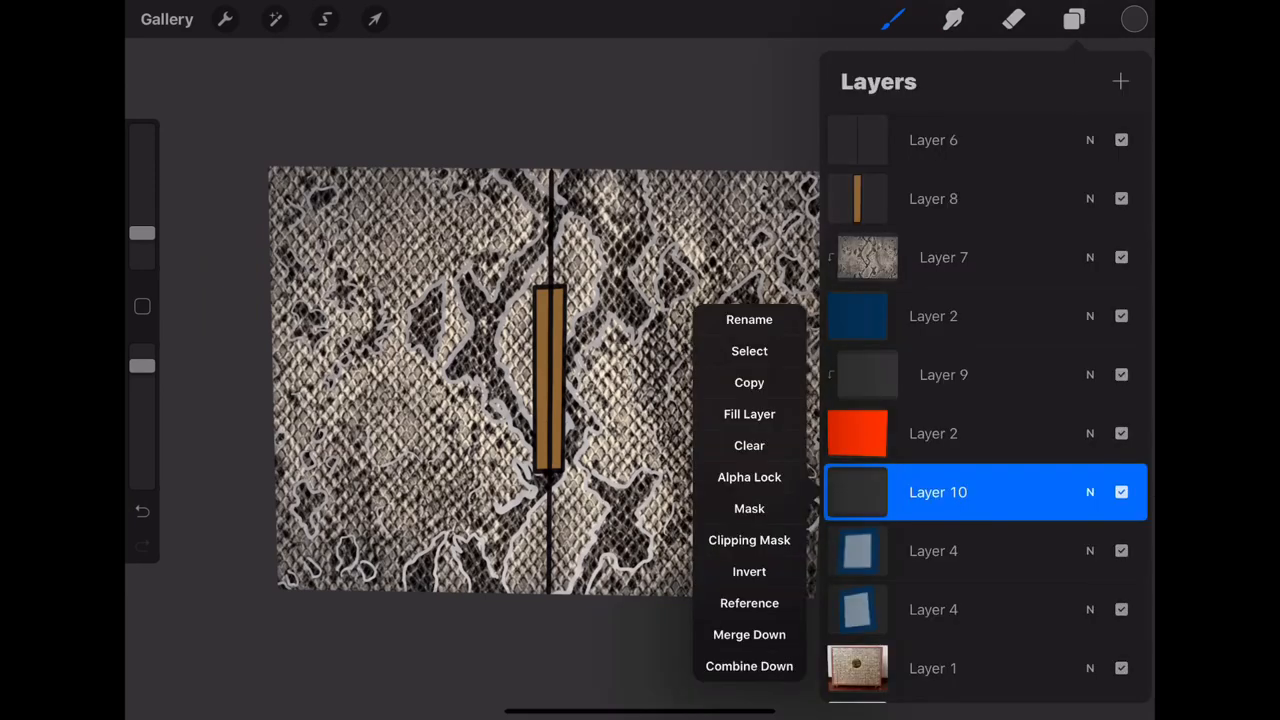
left_click(751, 532)
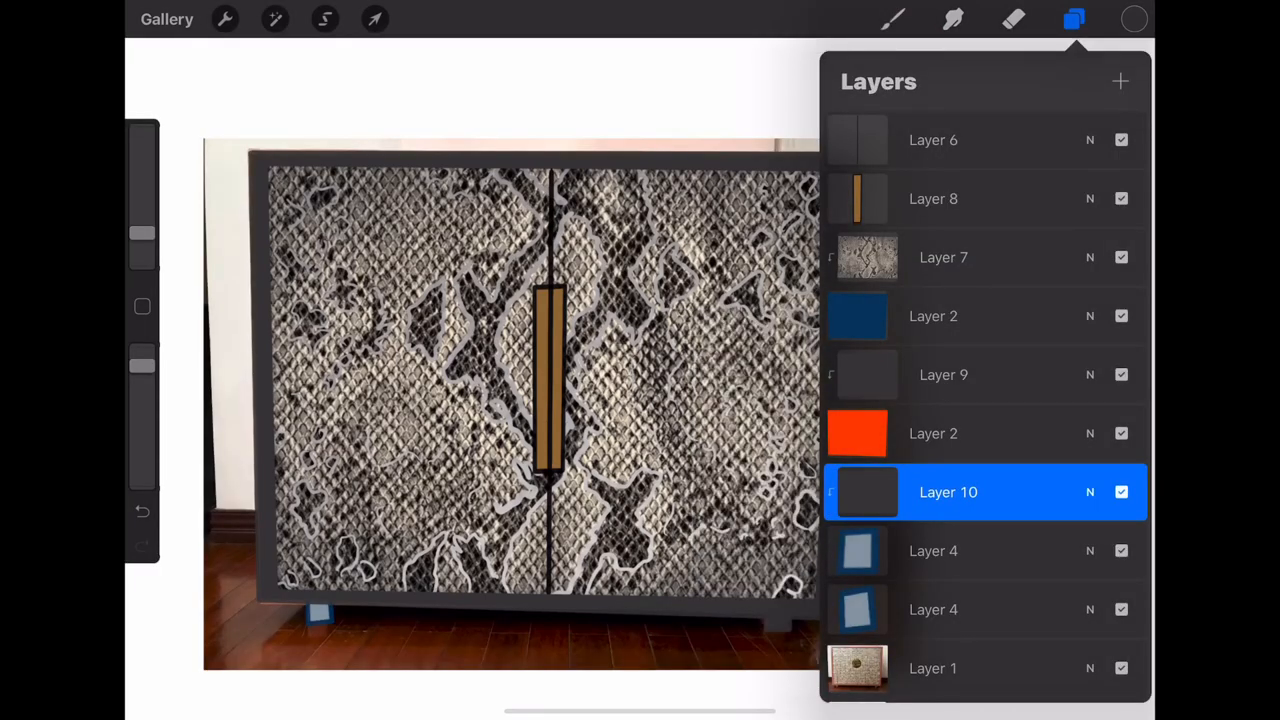
- Add Layer 11 above the lower foot, fill it dark grey and clip it to that foot
left_click(985, 609)
left_click(1120, 81)
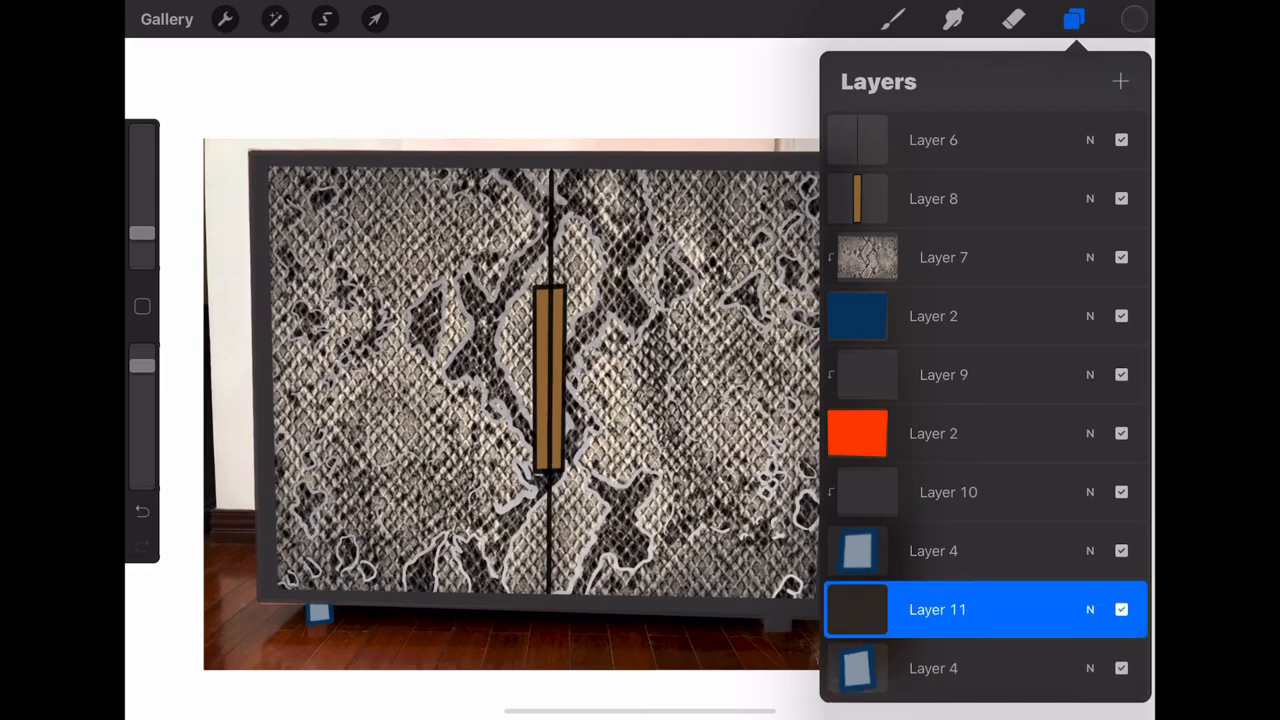
left_click(694, 420)
left_click(1073, 19)
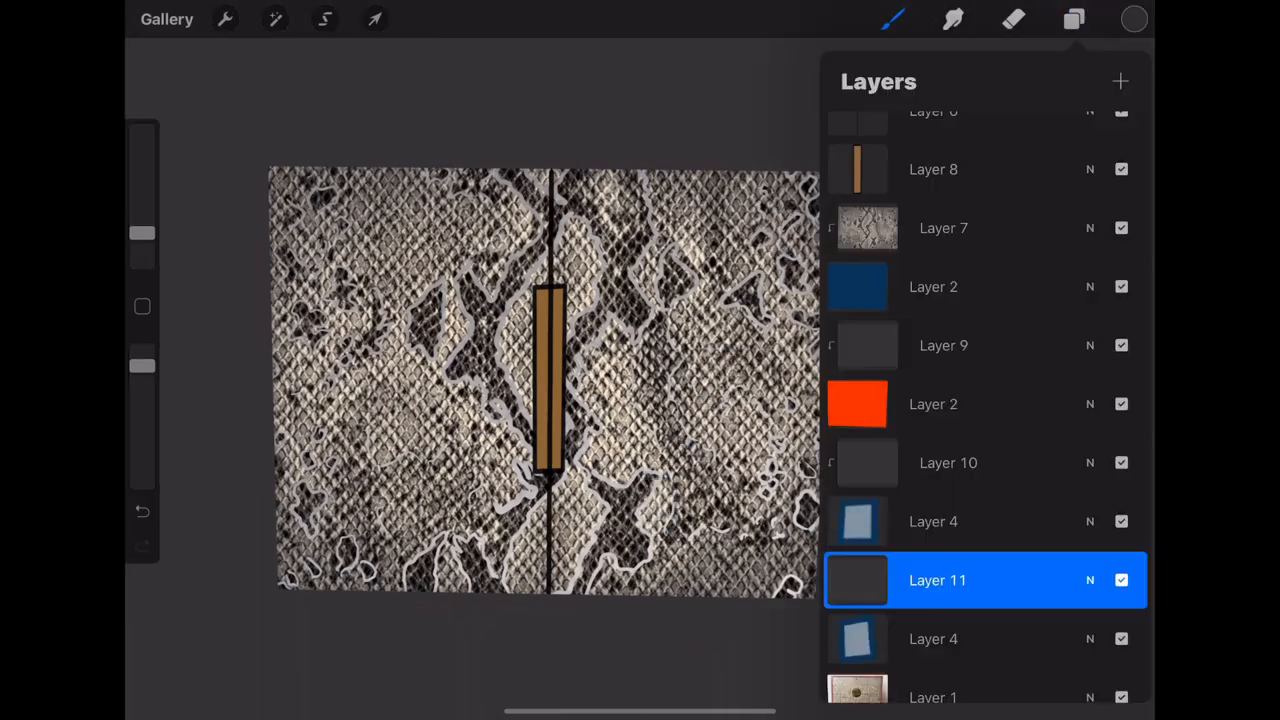
left_click(985, 580)
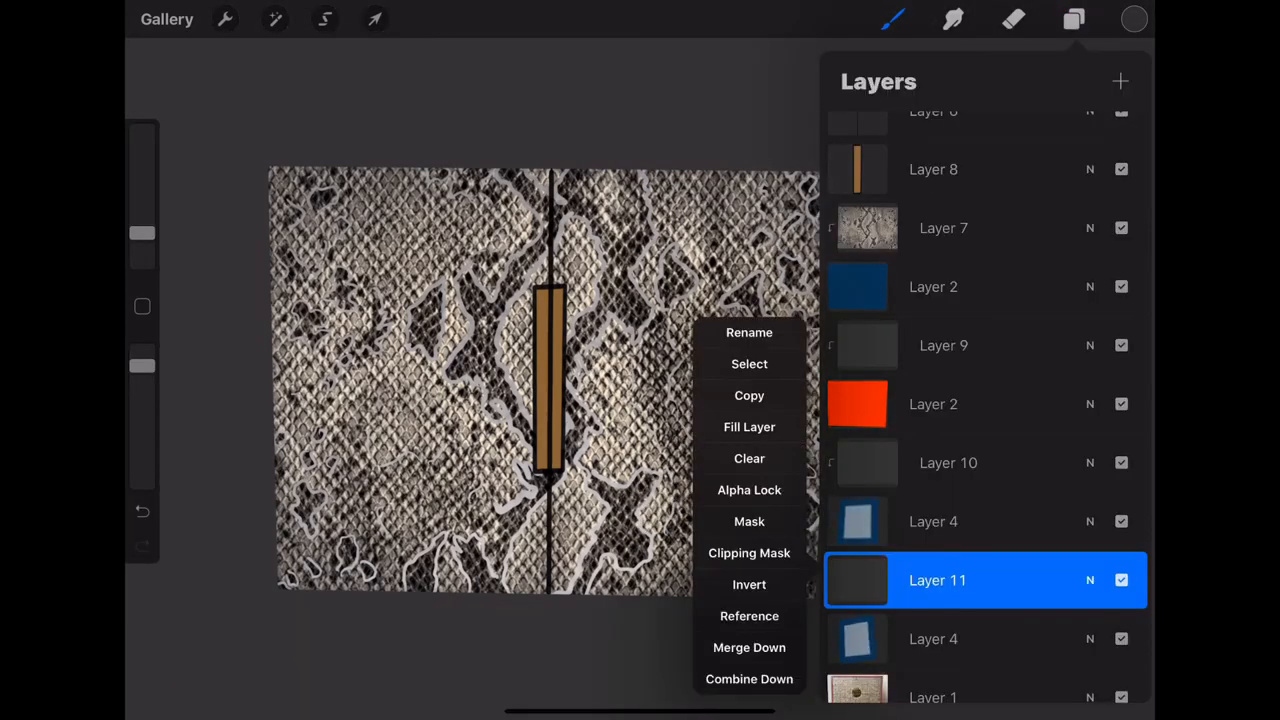
left_click(749, 552)
left_click(1073, 19)
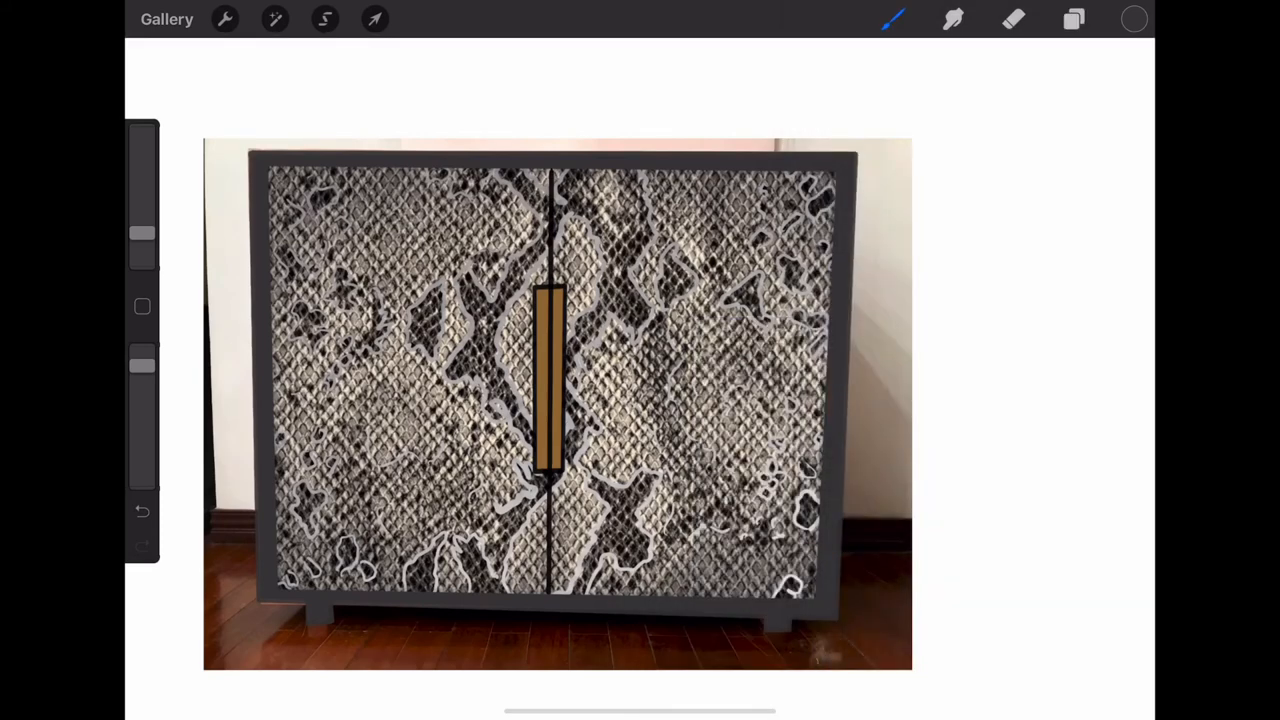
- Add Layer 12 with a silver gradient above the handle and clip it to the handle
left_click(1073, 19)
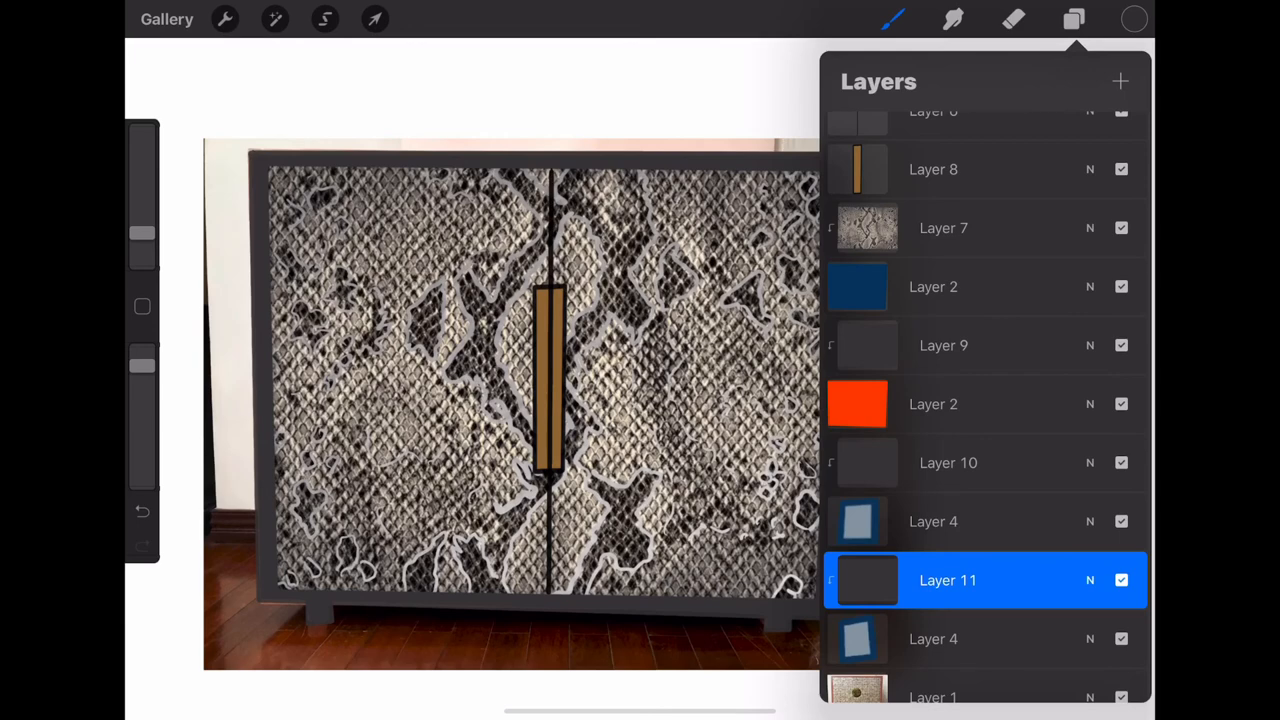
left_click(985, 169)
left_click(1120, 81)
left_click(985, 198)
left_click(749, 262)
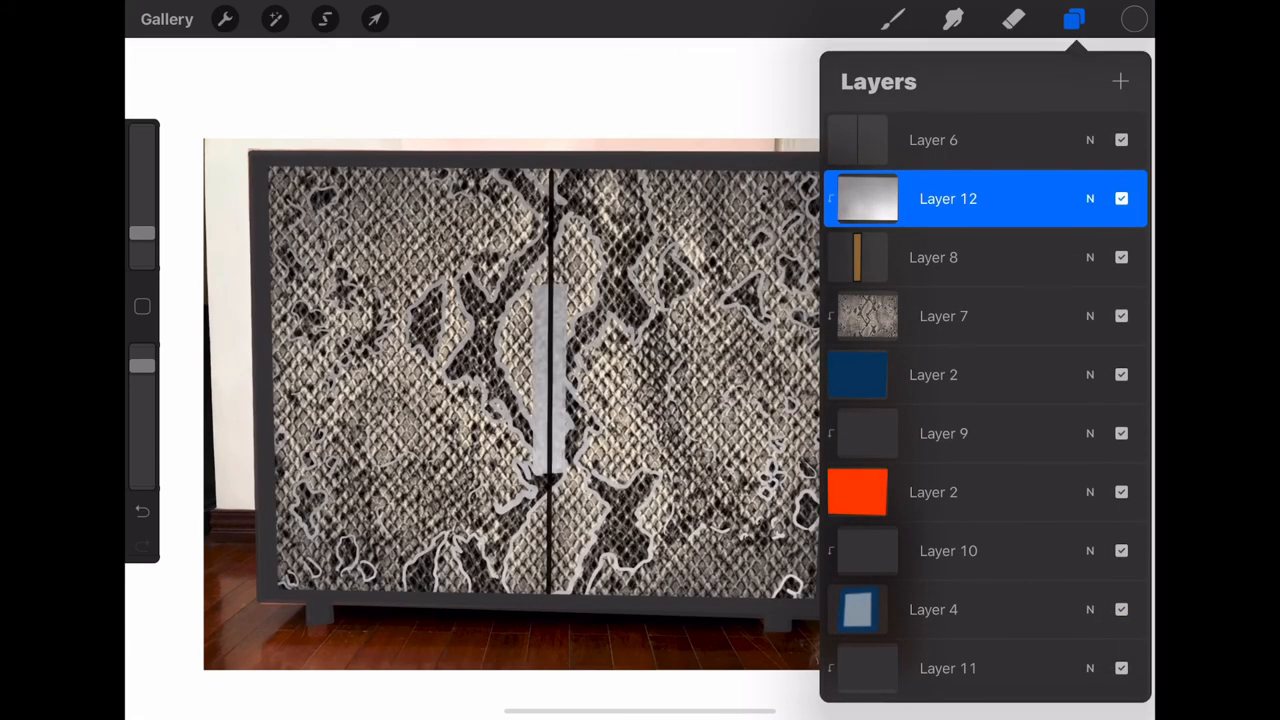
left_click(1073, 19)
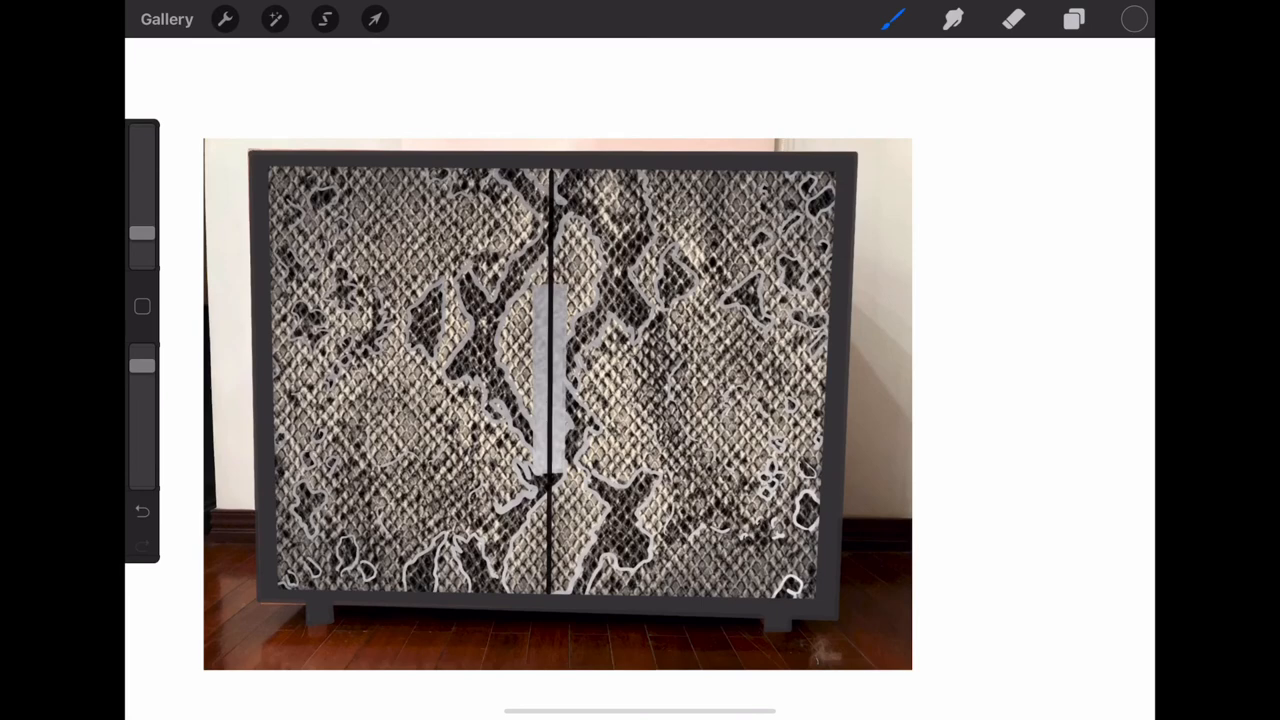
key("ctrl+z")
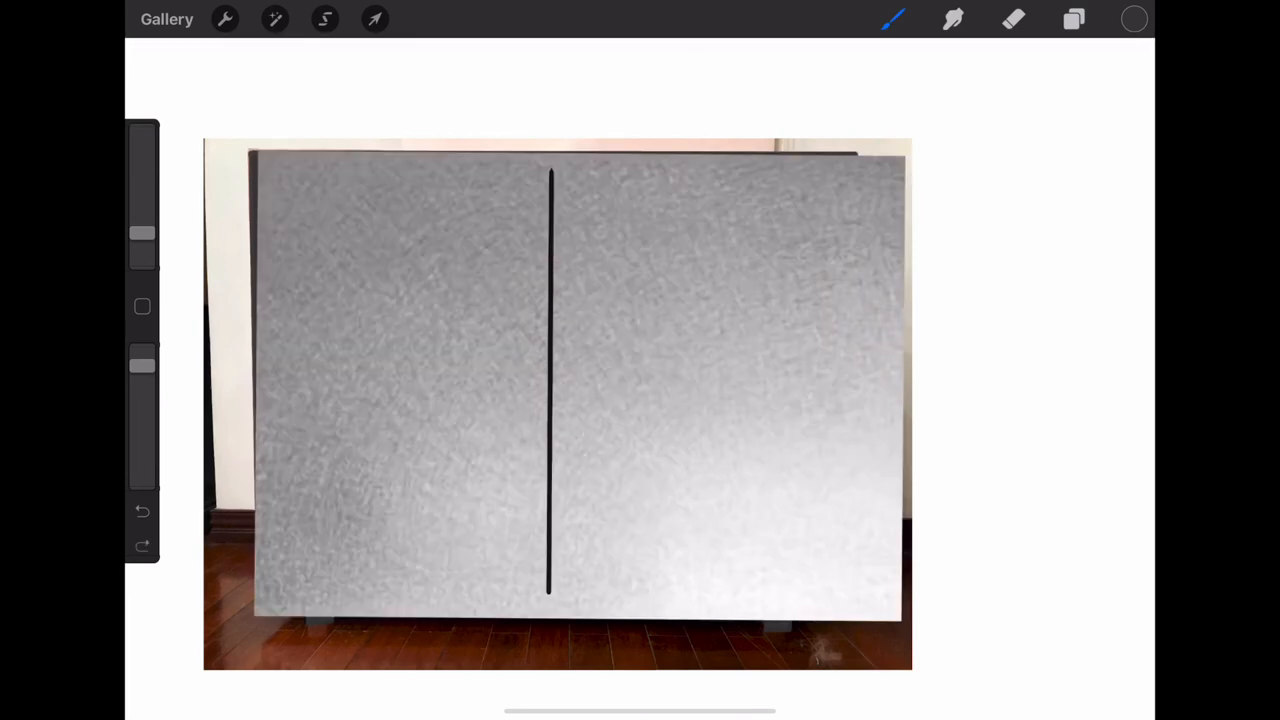
left_click(1073, 19)
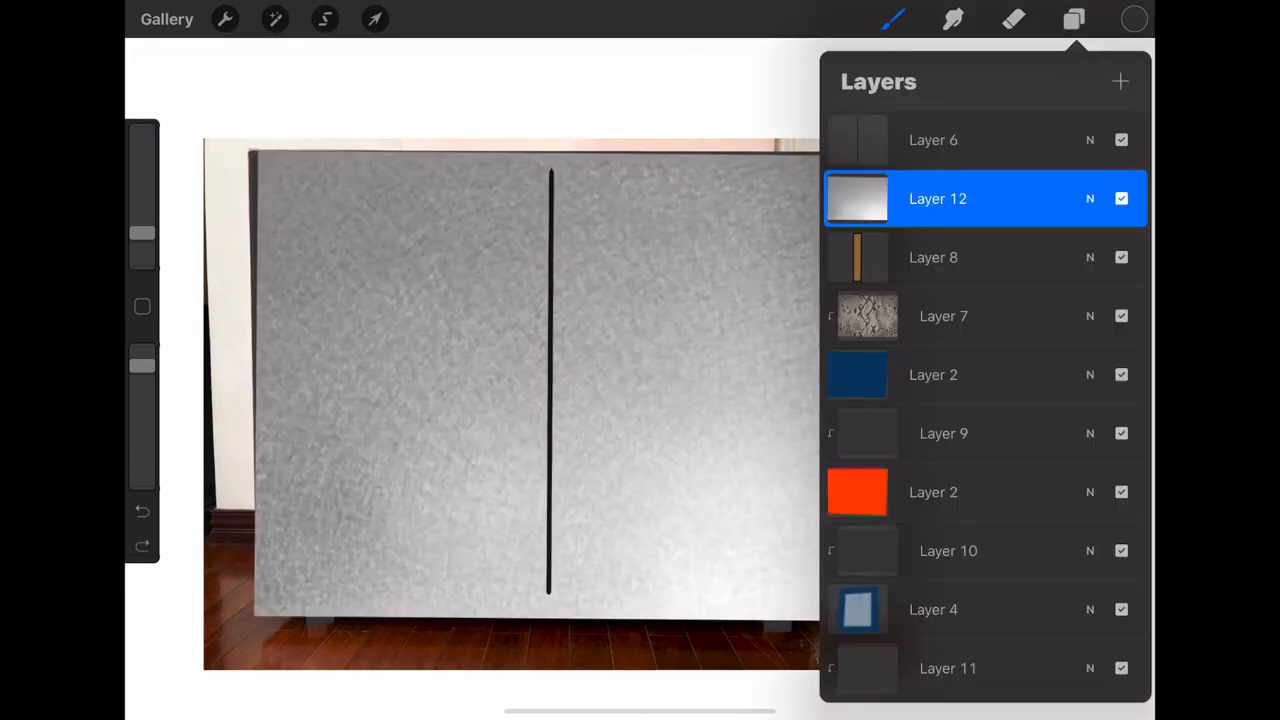
left_click(985, 198)
left_click(750, 262)
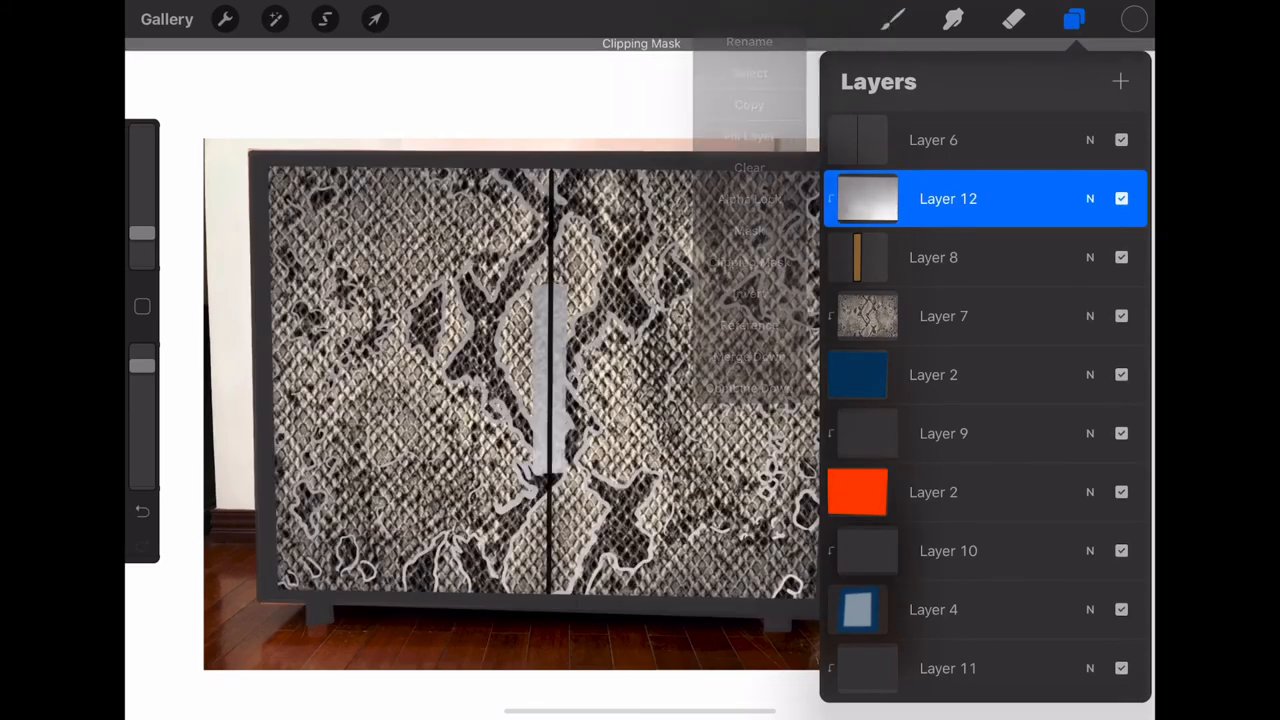
left_click(1073, 19)
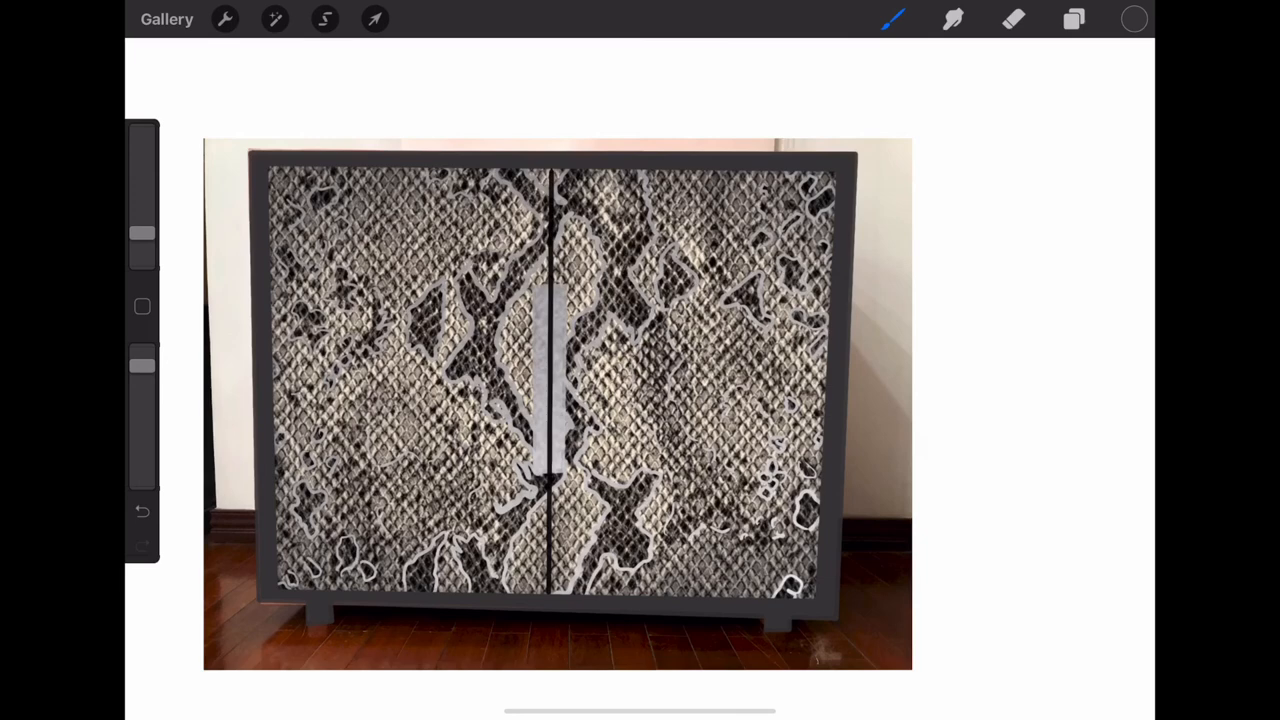
left_click(1073, 19)
scroll(985, 400, "down", 5)
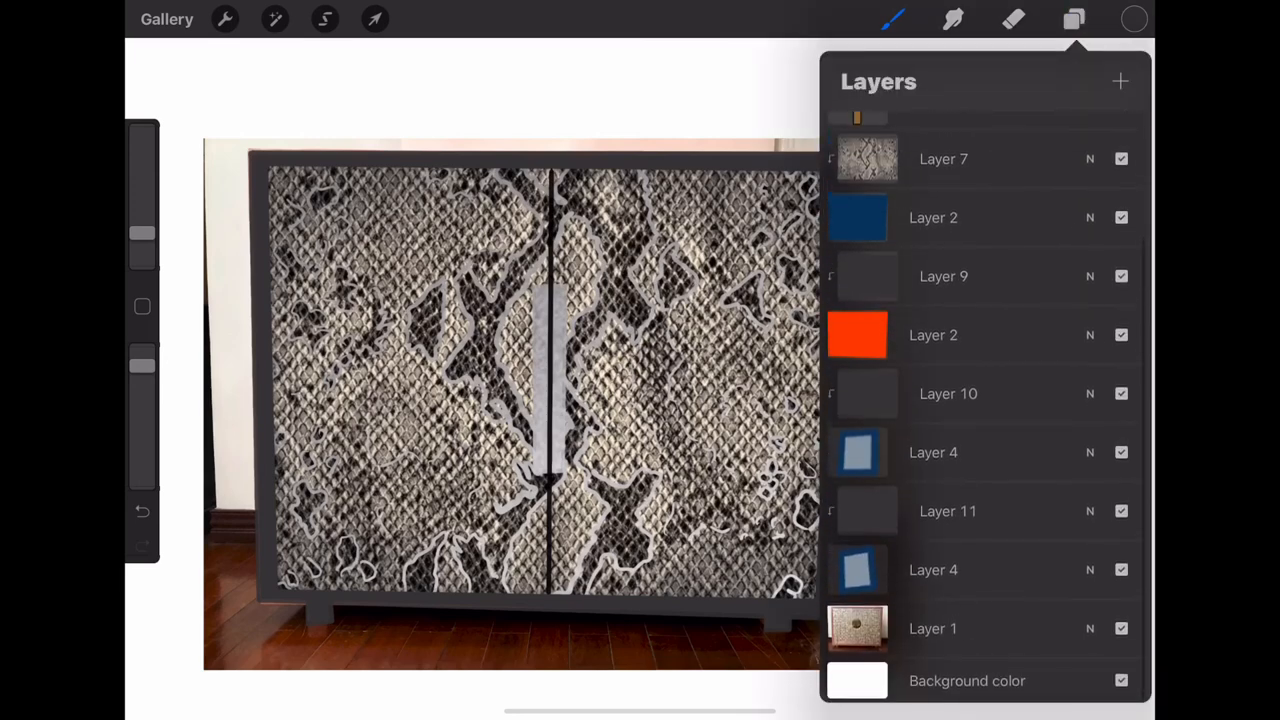
- Hide the reference-photo layer so the chest drawing sits alone on white, then reach Actions
left_click(1073, 19)
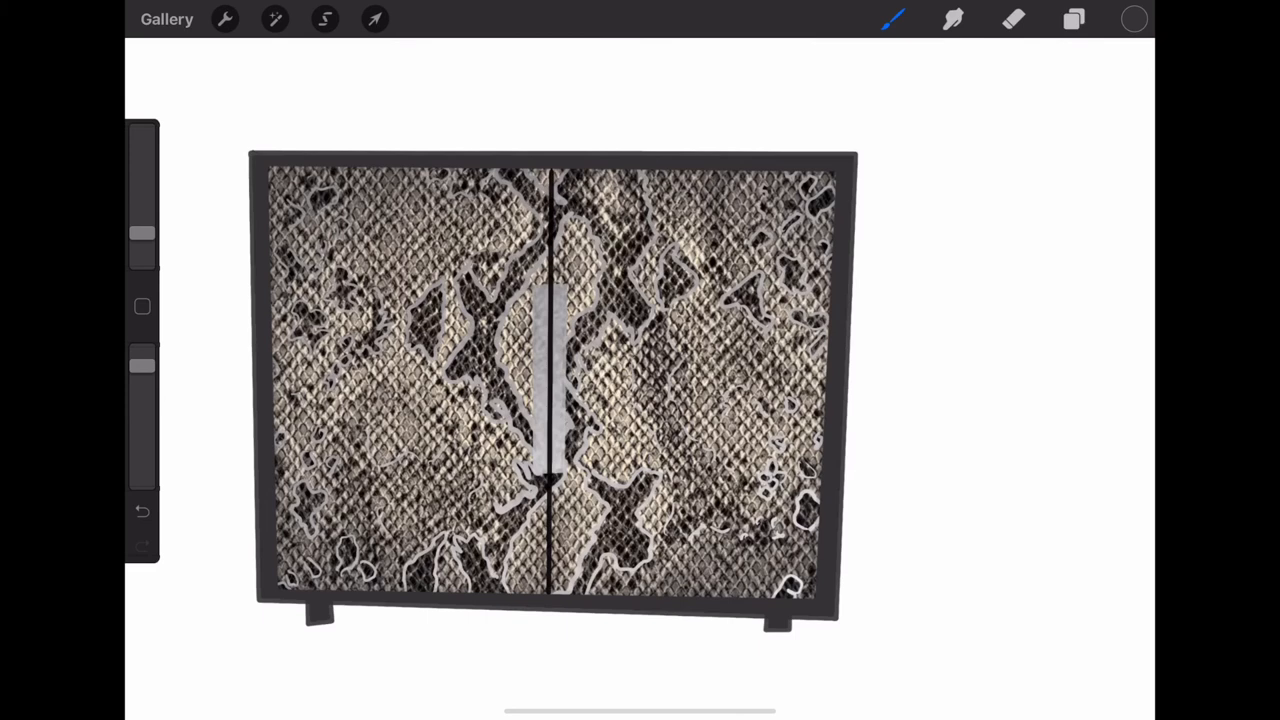
left_click(225, 19)
- Export the finished chest drawing as a JPEG from the Share options
left_click(303, 122)
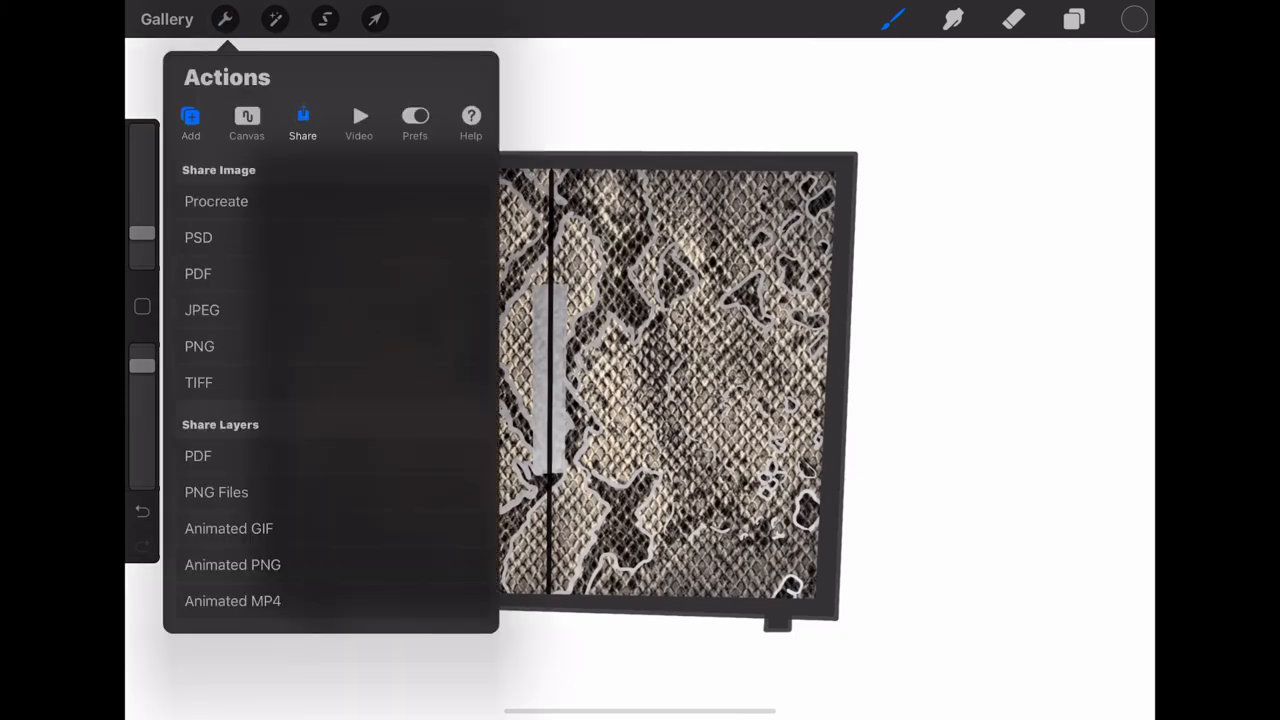
left_click(202, 310)
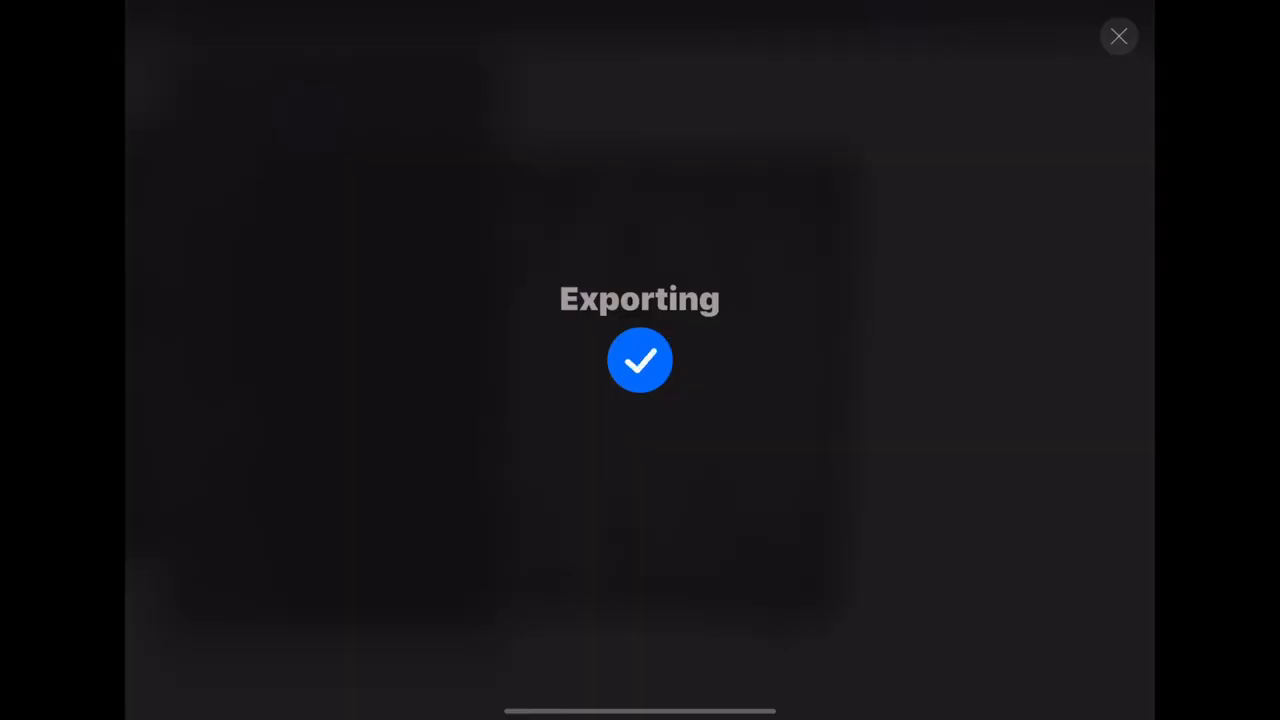